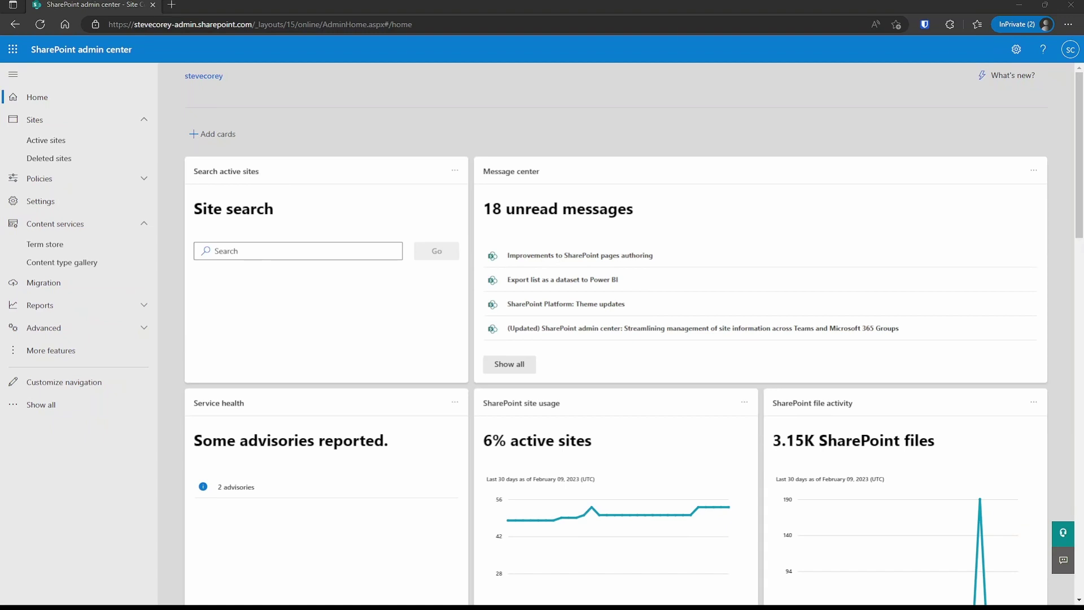
Show the client terms by expanding DemoTerms and its Clients term set in the term store.
left_click(63, 247)
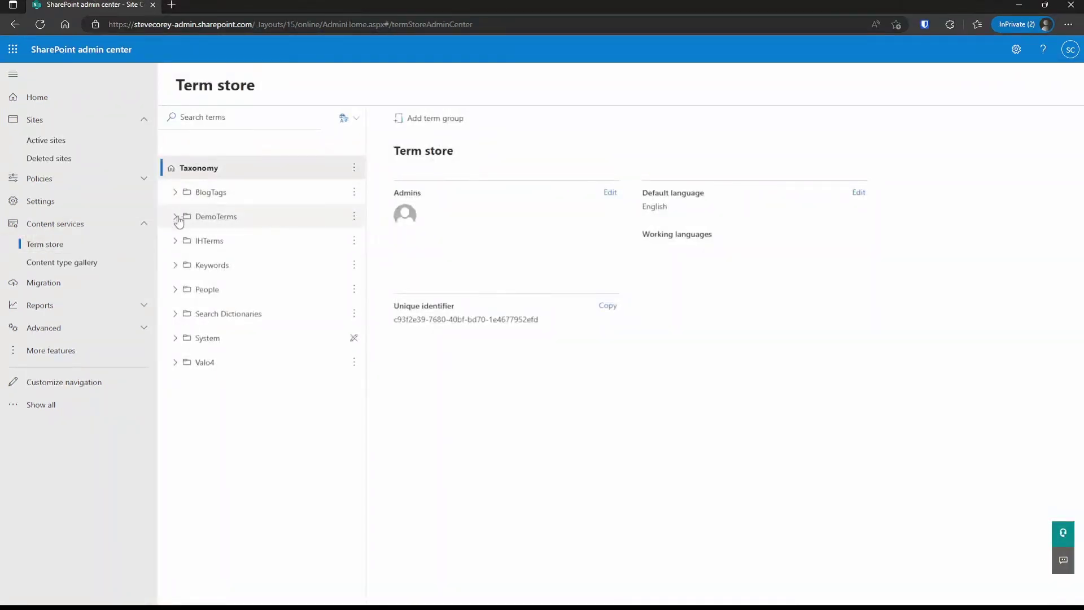
left_click(173, 218)
left_click(188, 241)
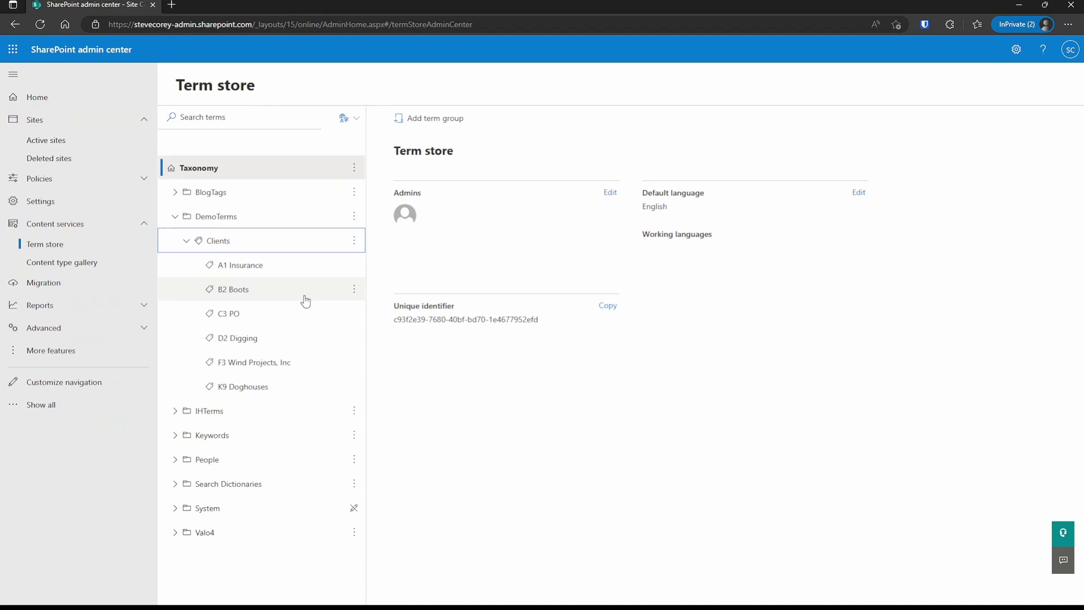
Create content type 'Client File' in new category Organization Content Types, parent Document Content Types > Document.
left_click(76, 269)
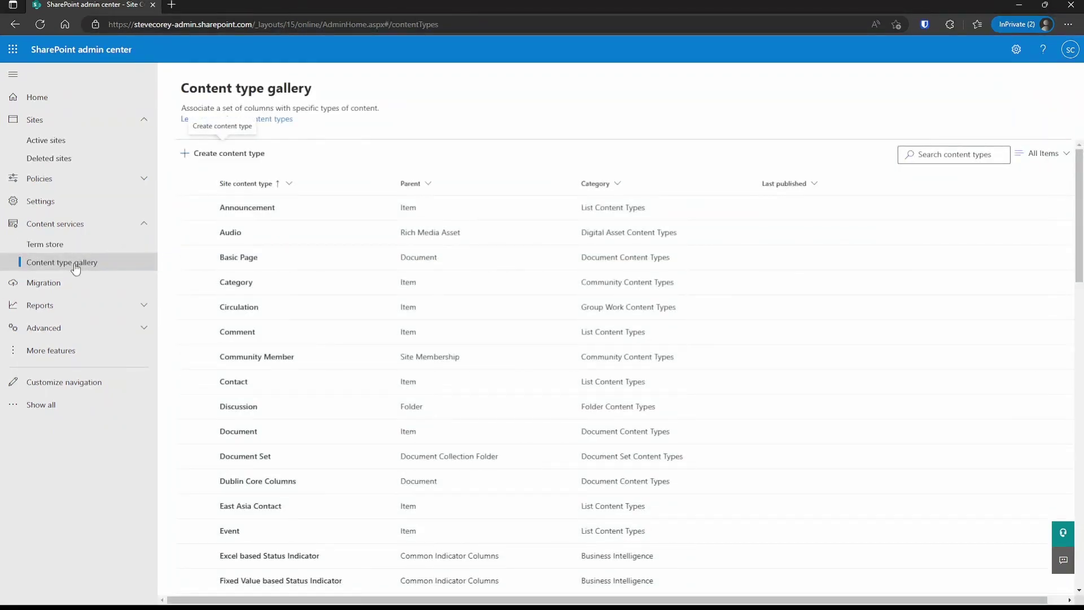
left_click(260, 159)
type("Client File")
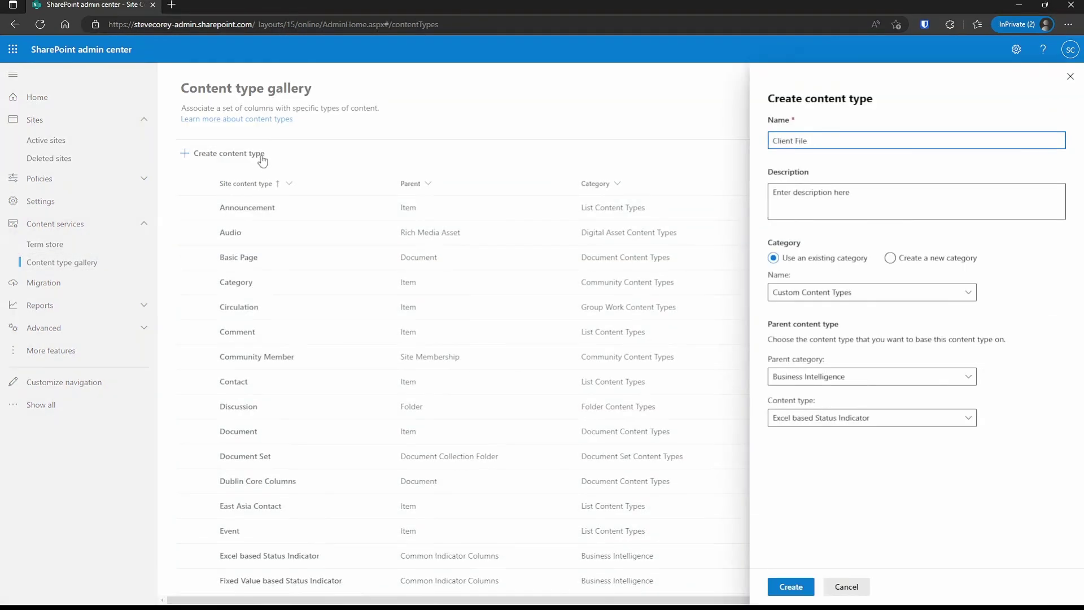
left_click(849, 293)
left_click(891, 257)
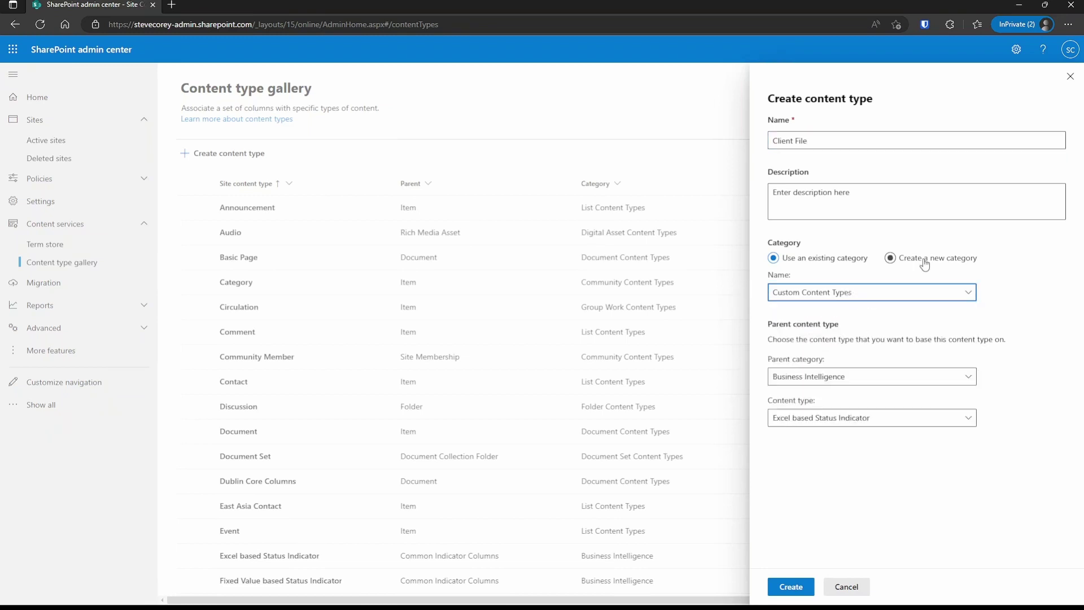
left_click(851, 293)
type("Organization Content Types")
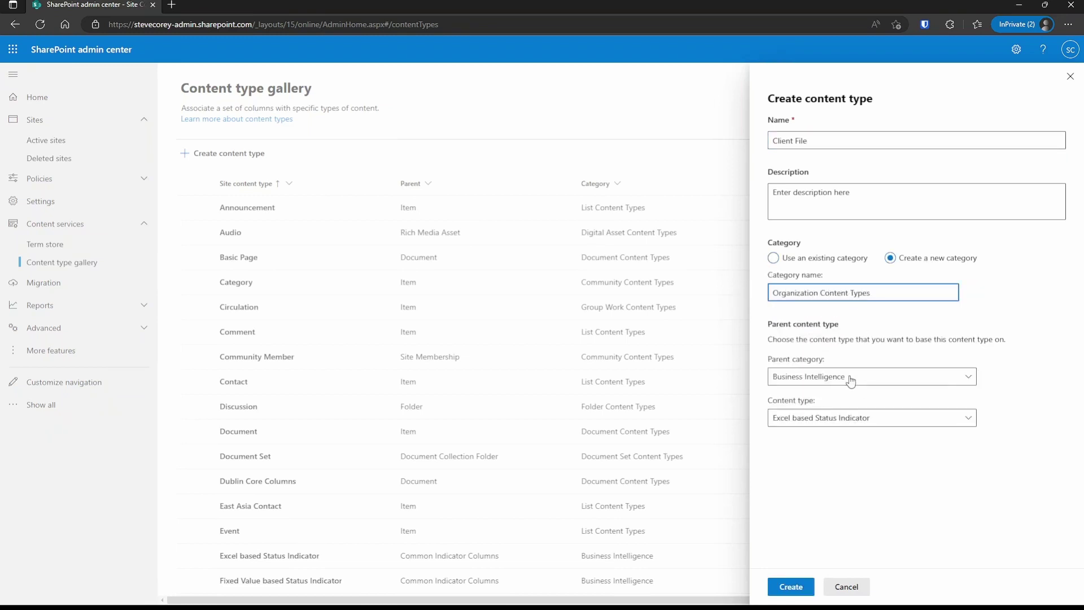
left_click(850, 379)
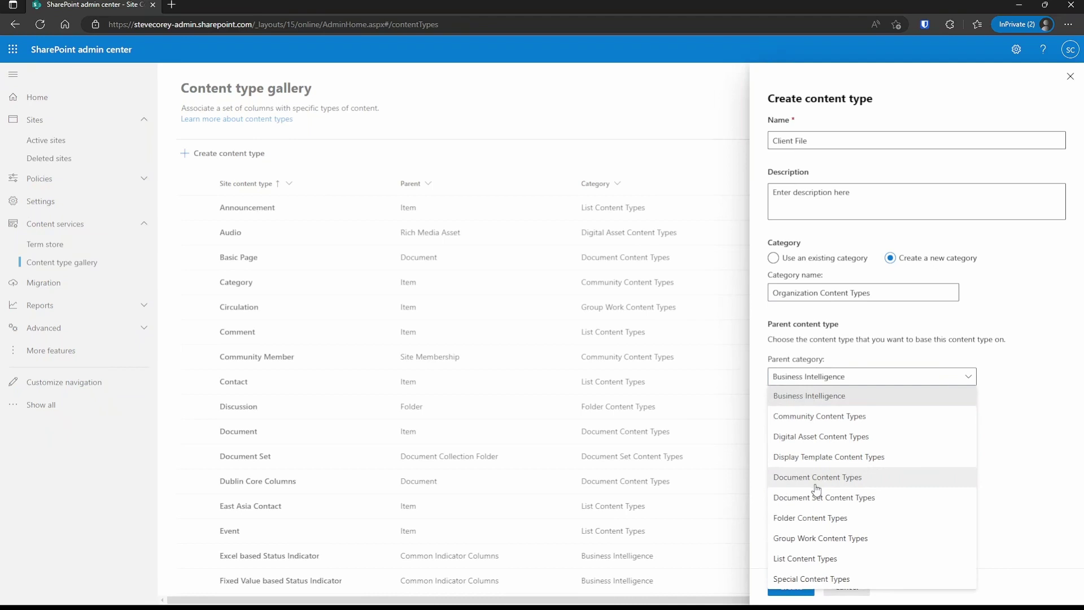
left_click(817, 486)
left_click(843, 422)
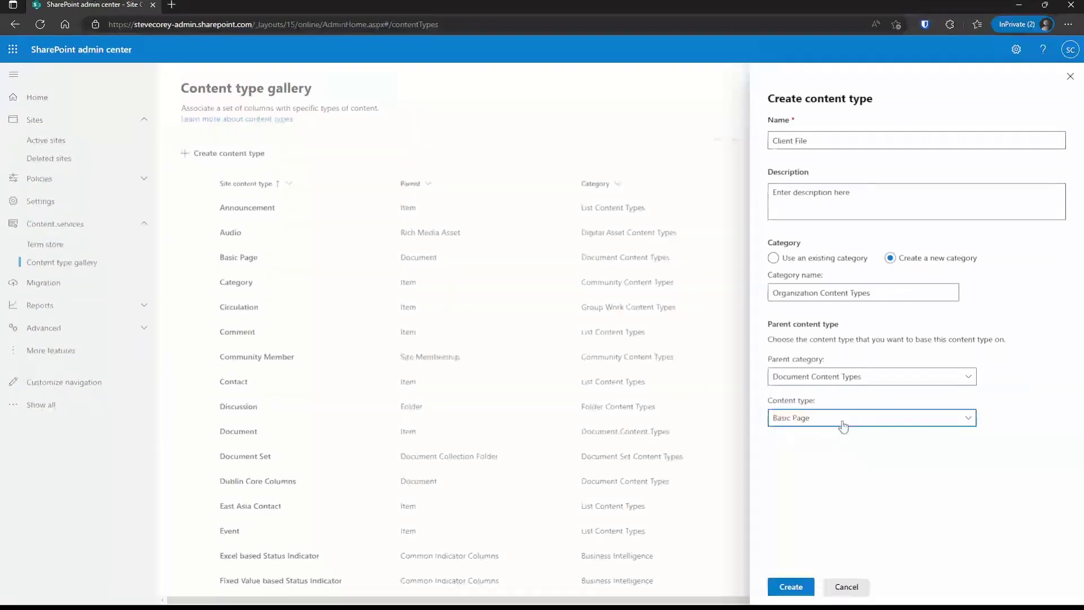
left_click(799, 174)
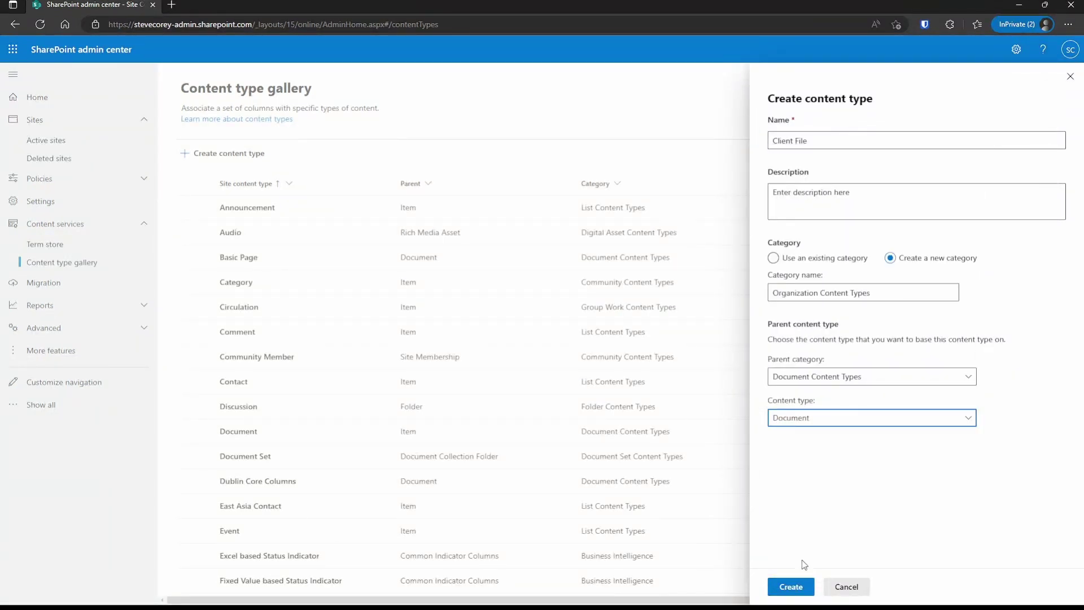
left_click(791, 587)
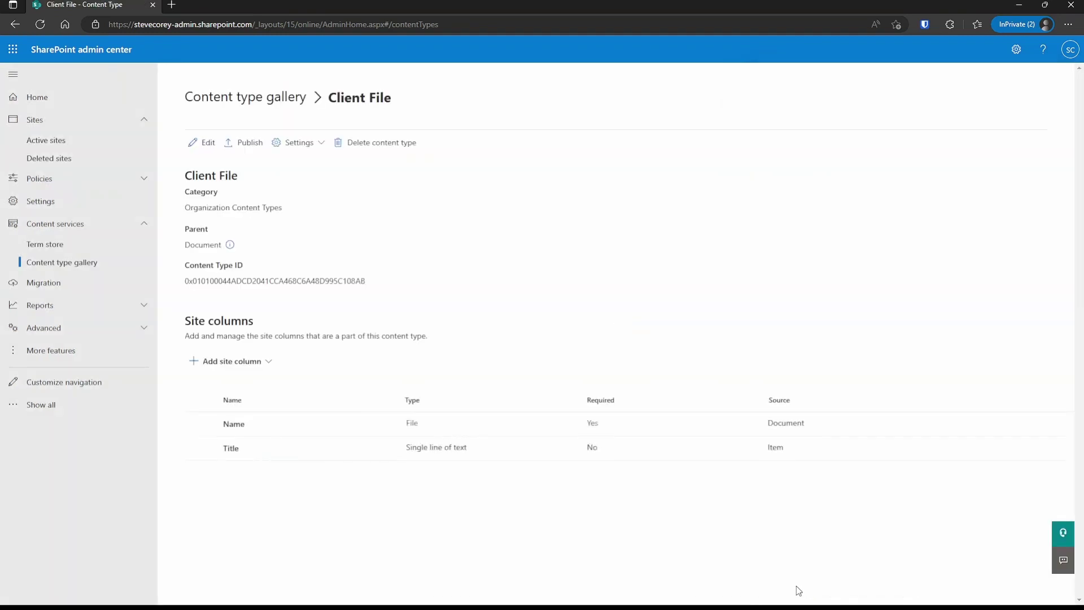
Start a new Managed Metadata site column named Client in the Client Demo Columns category.
left_click(248, 363)
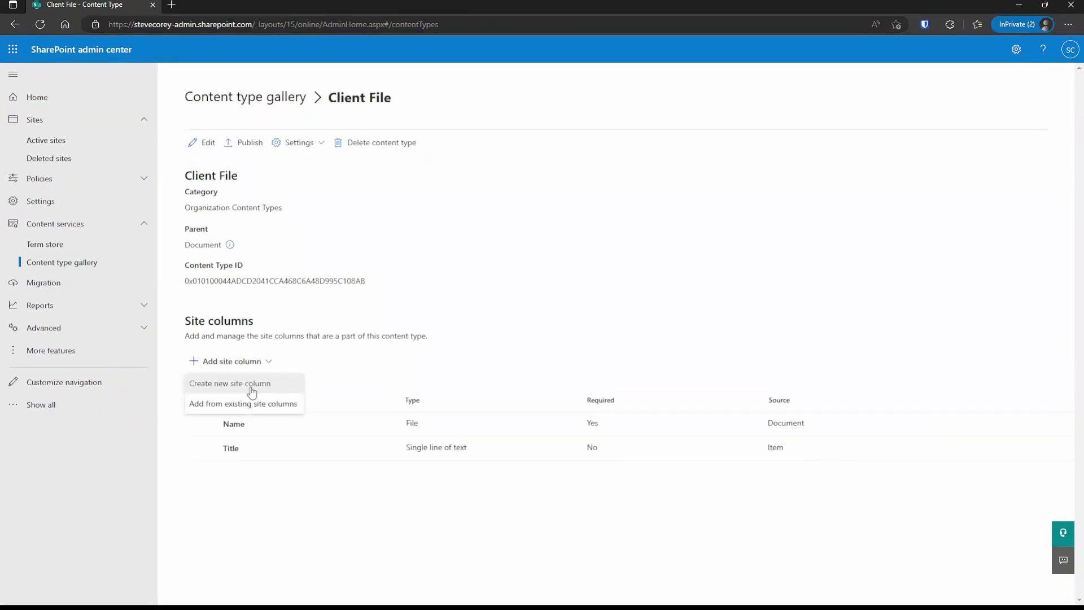
left_click(251, 389)
type("Client")
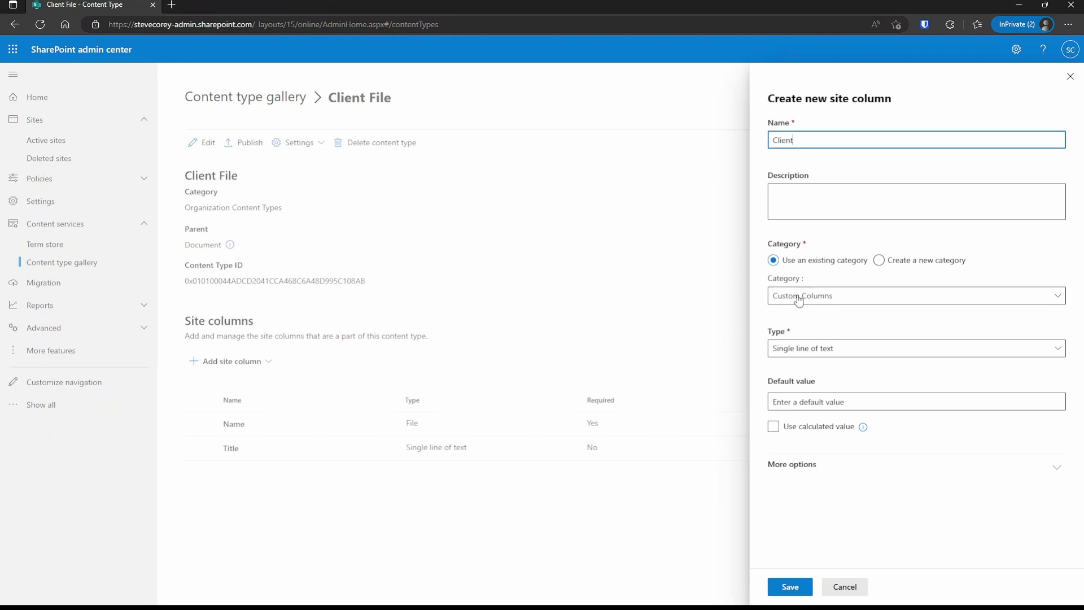
left_click(799, 299)
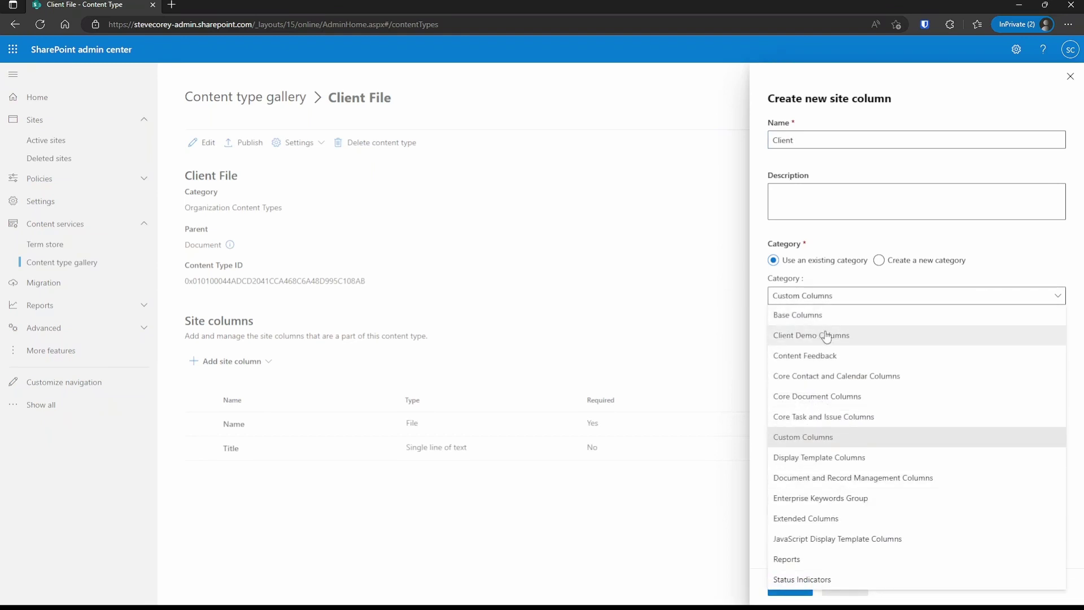
left_click(827, 336)
key("Up")
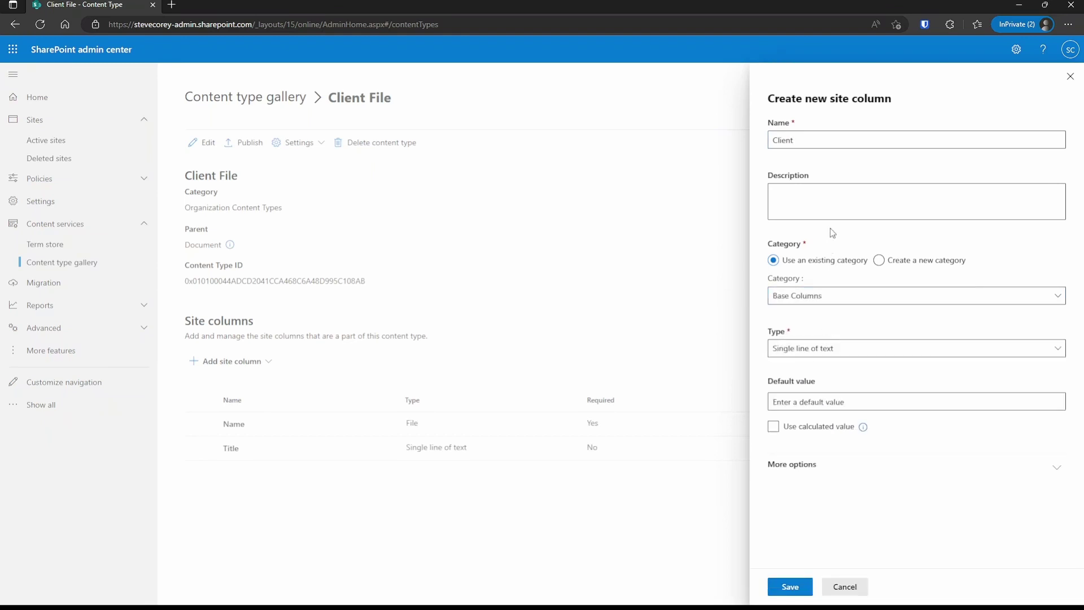
left_click(846, 305)
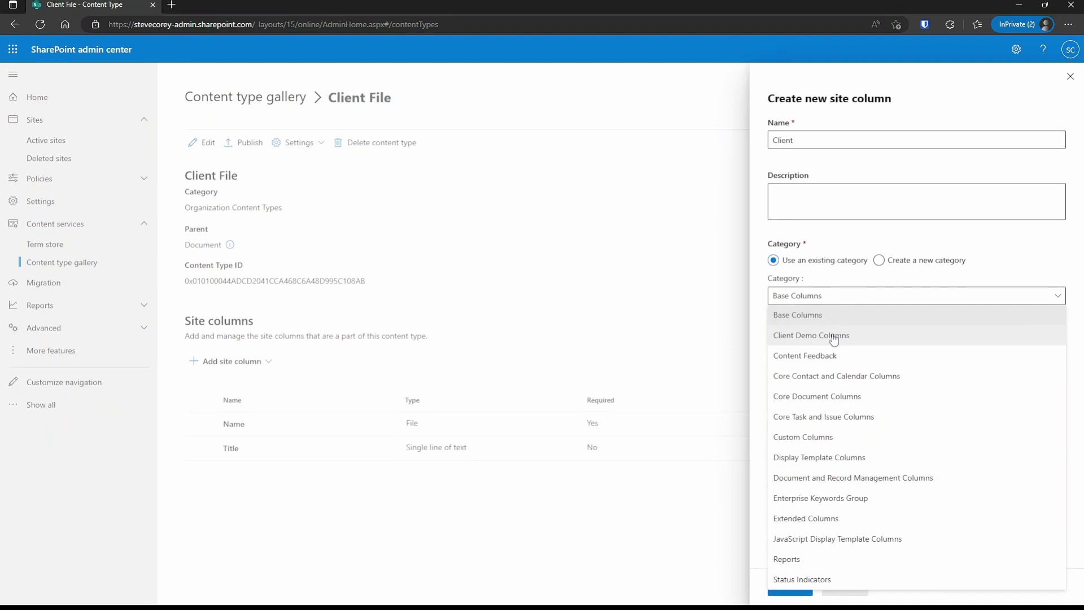
left_click(834, 337)
left_click(825, 346)
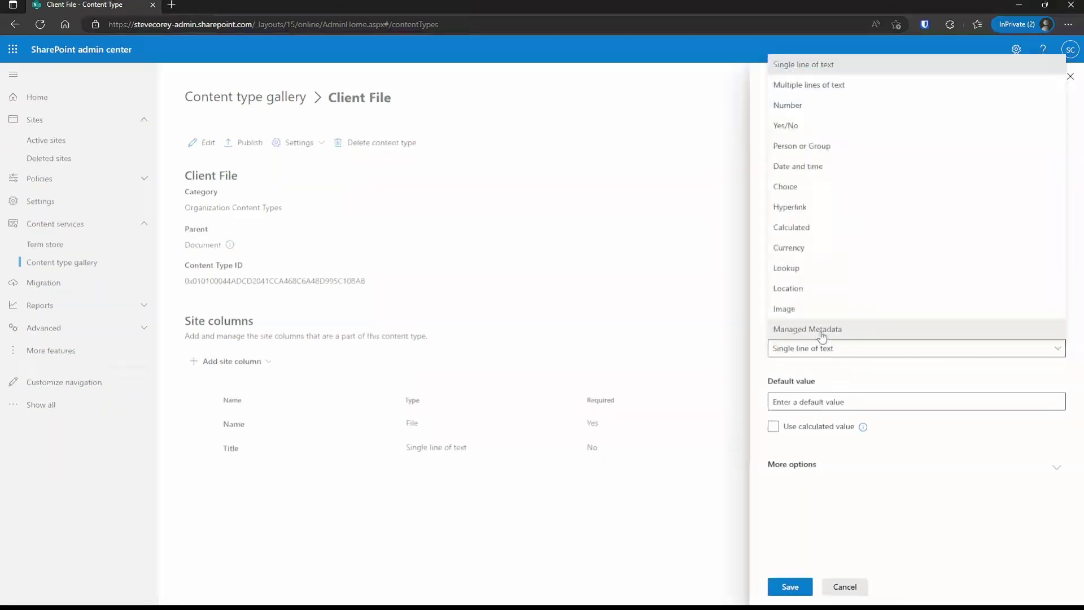
left_click(822, 330)
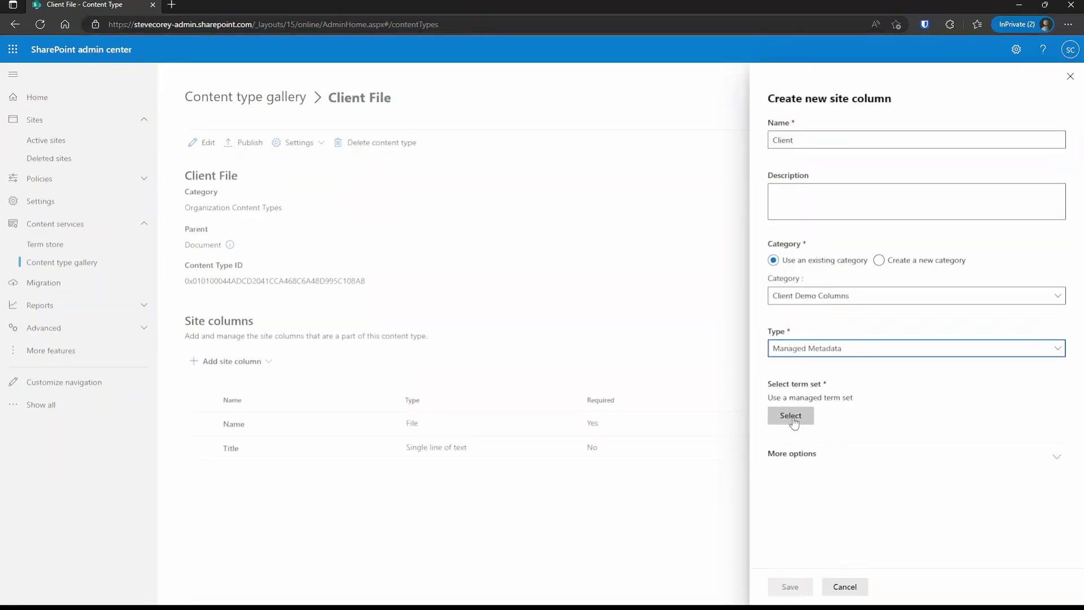
Tie the Client column to the DemoTerms Clients term set, make it required, save, and publish Client File.
left_click(791, 417)
left_click(779, 192)
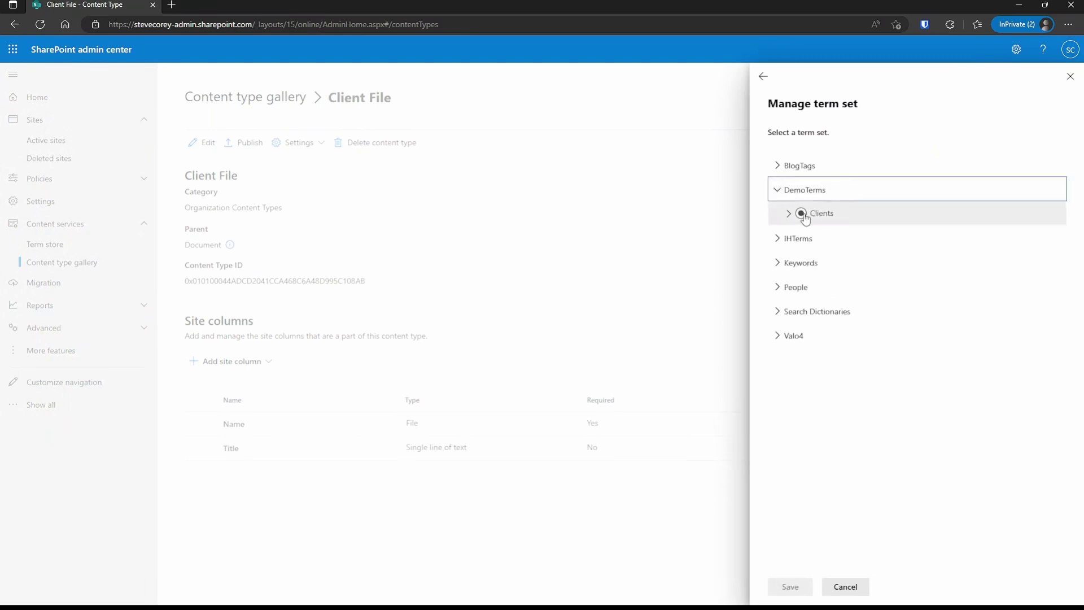
left_click(792, 213)
left_click(801, 213)
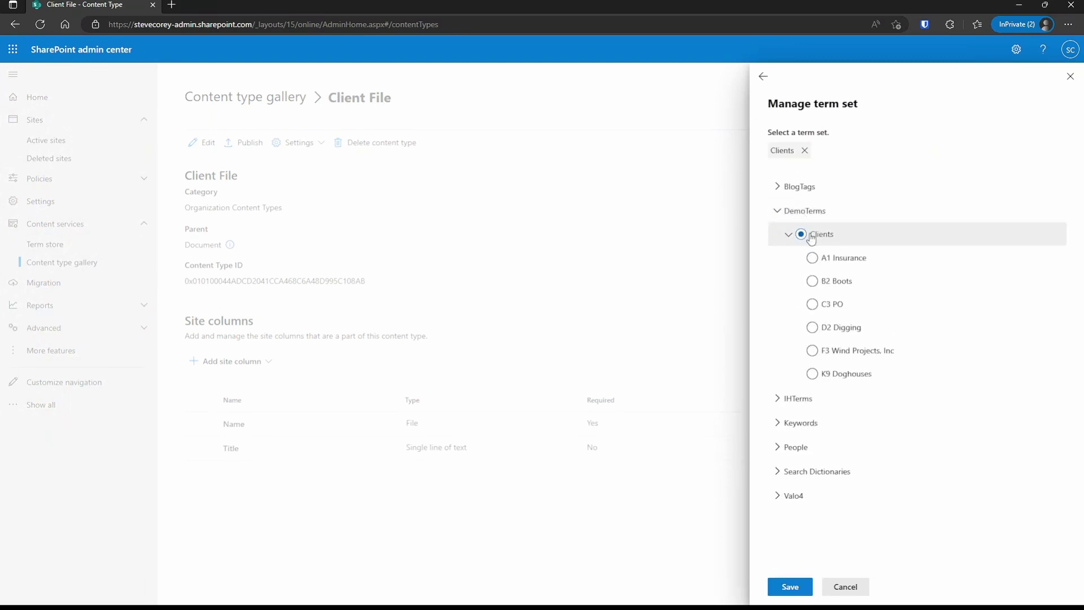
left_click(790, 588)
left_click(1059, 530)
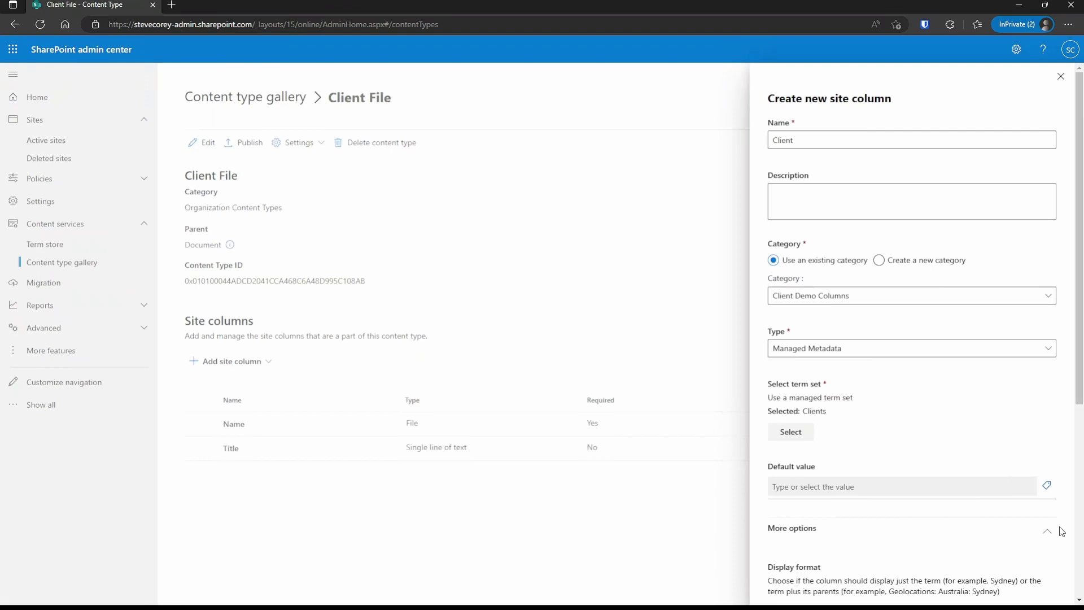
scroll(1025, 543, "down", 5)
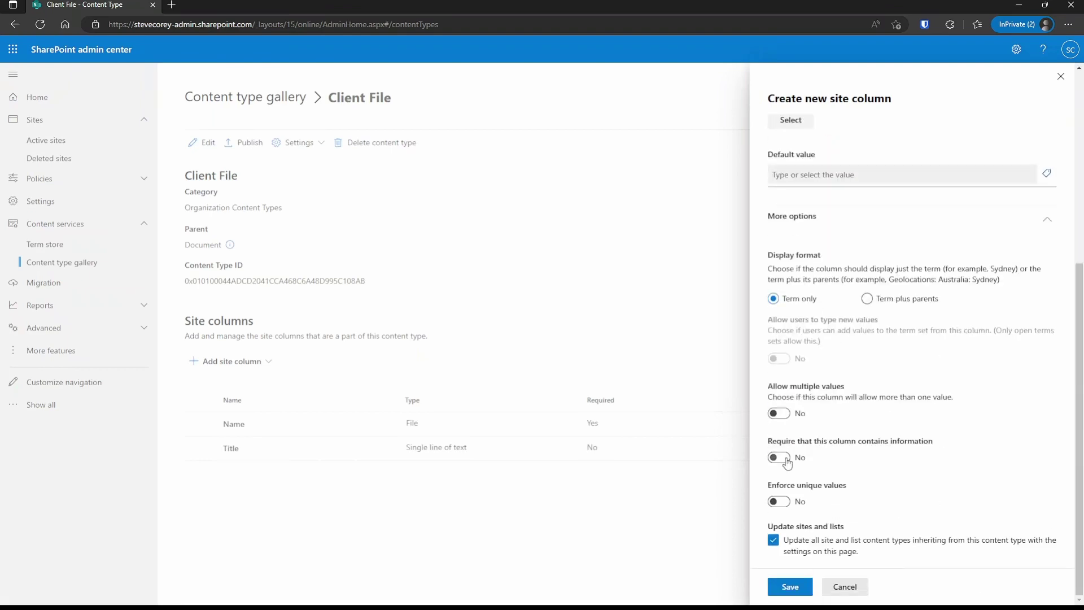
left_click(787, 460)
left_click(790, 587)
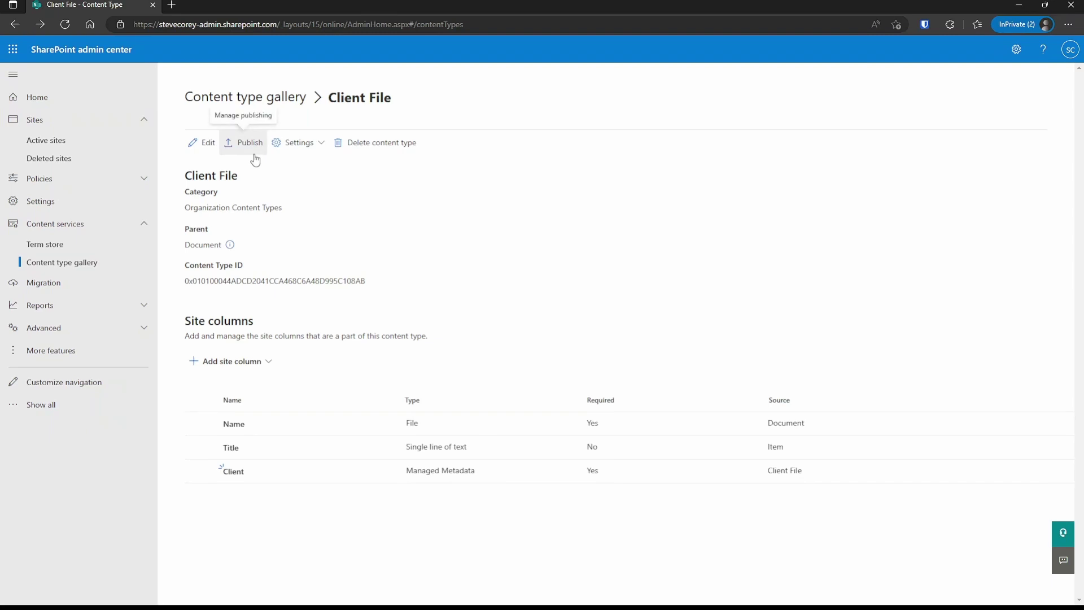
left_click(255, 161)
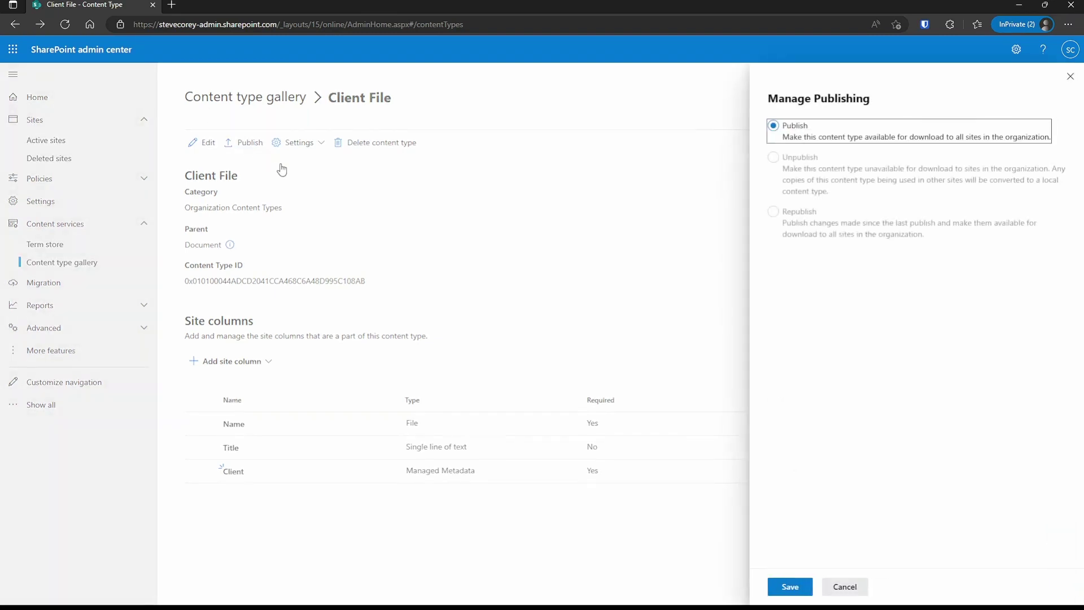
left_click(790, 587)
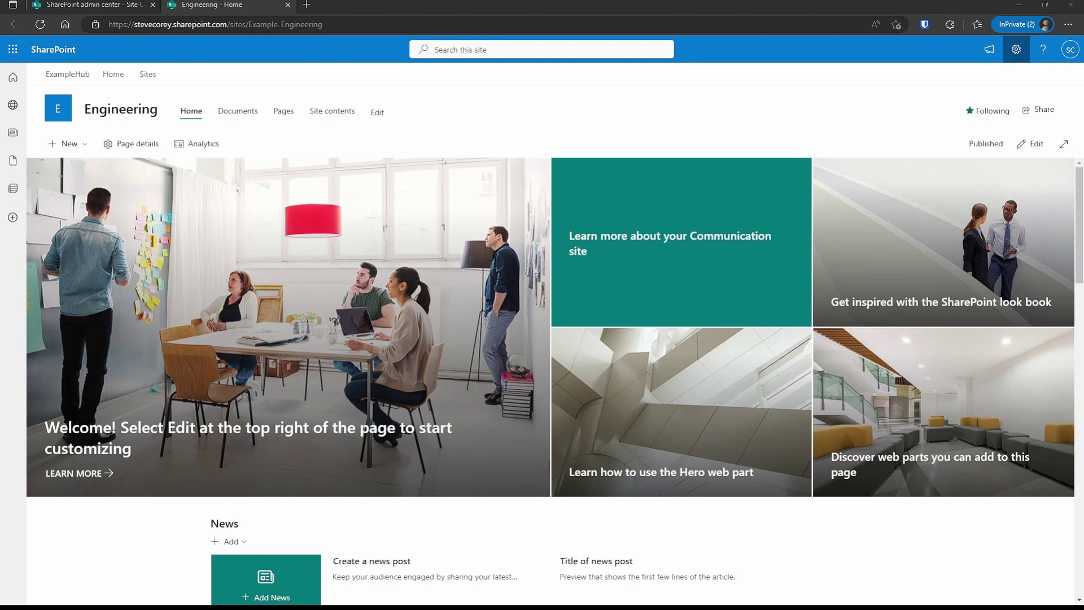
Go to the Engineering site's content types through its full site settings.
left_click(1017, 49)
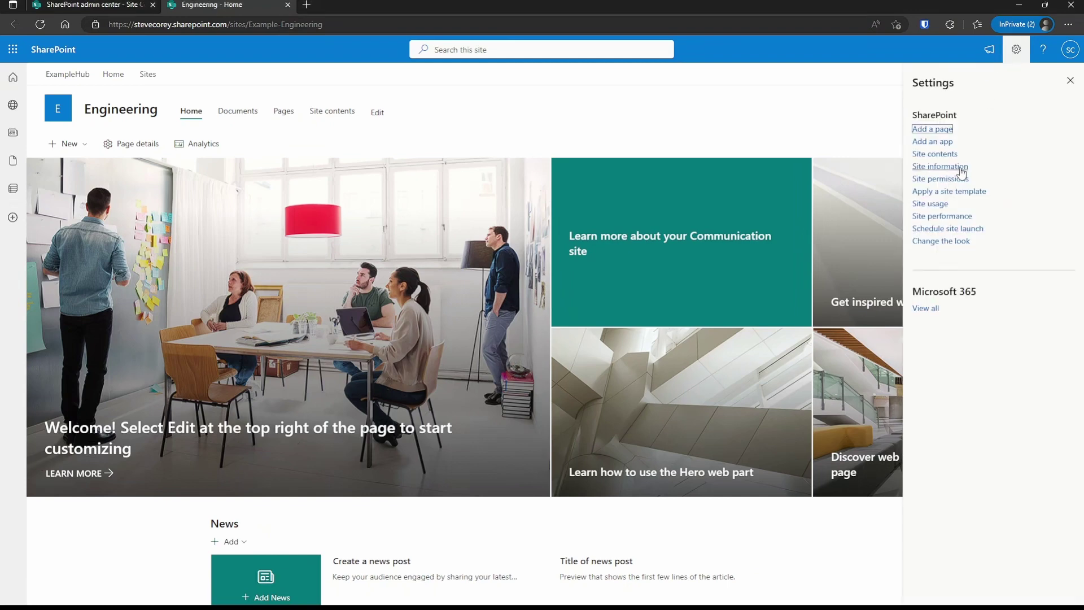
left_click(940, 166)
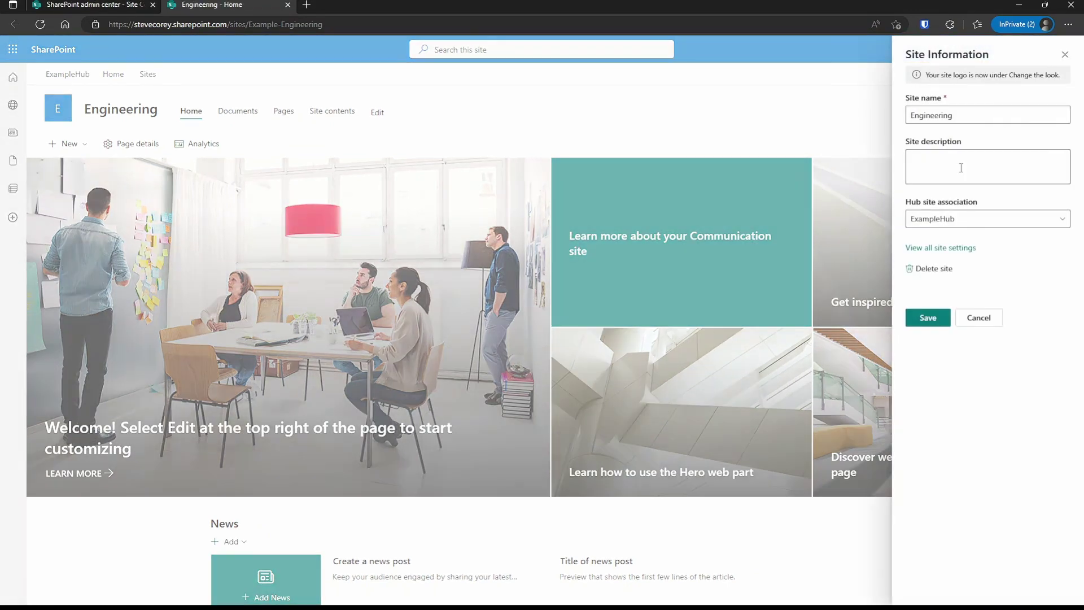
left_click(969, 249)
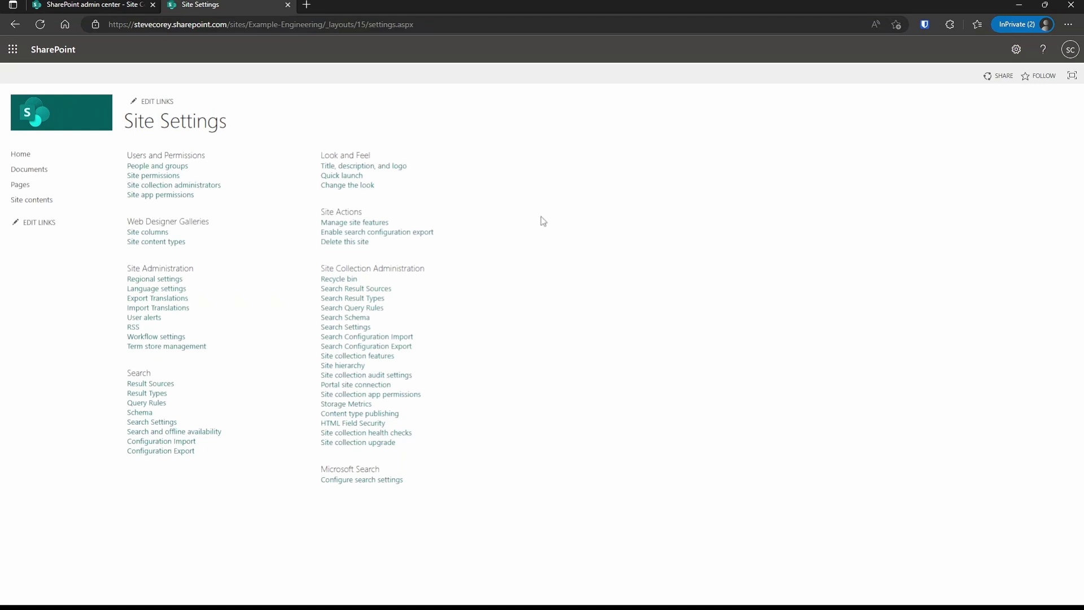
left_click(182, 247)
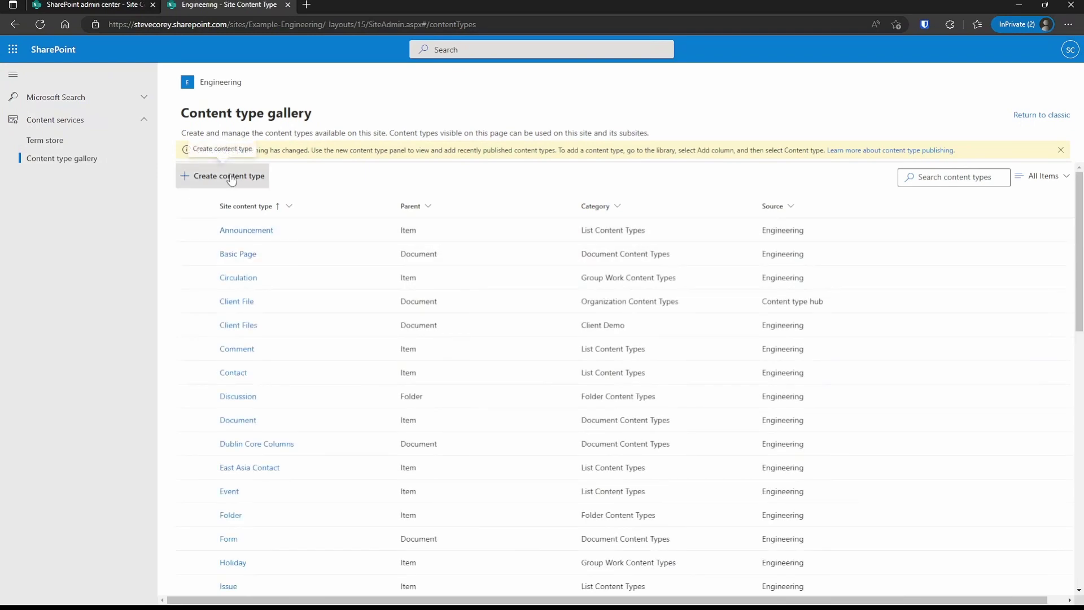
Create content type 'Architecture Drawing' in Organization Content Types, with parent Client File.
left_click(262, 179)
type("Architecture Drawing")
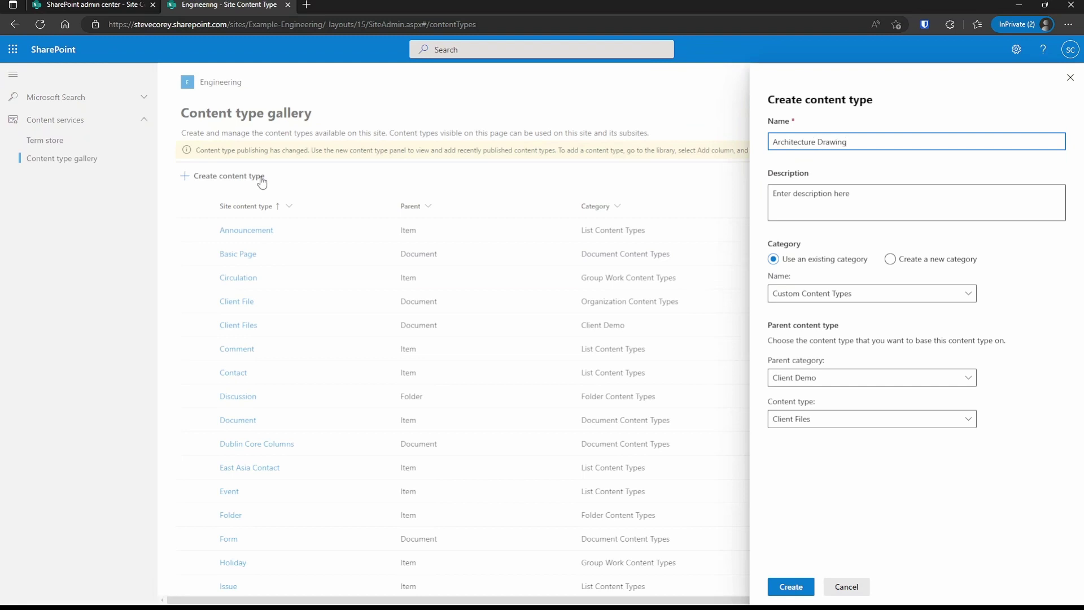
left_click(842, 294)
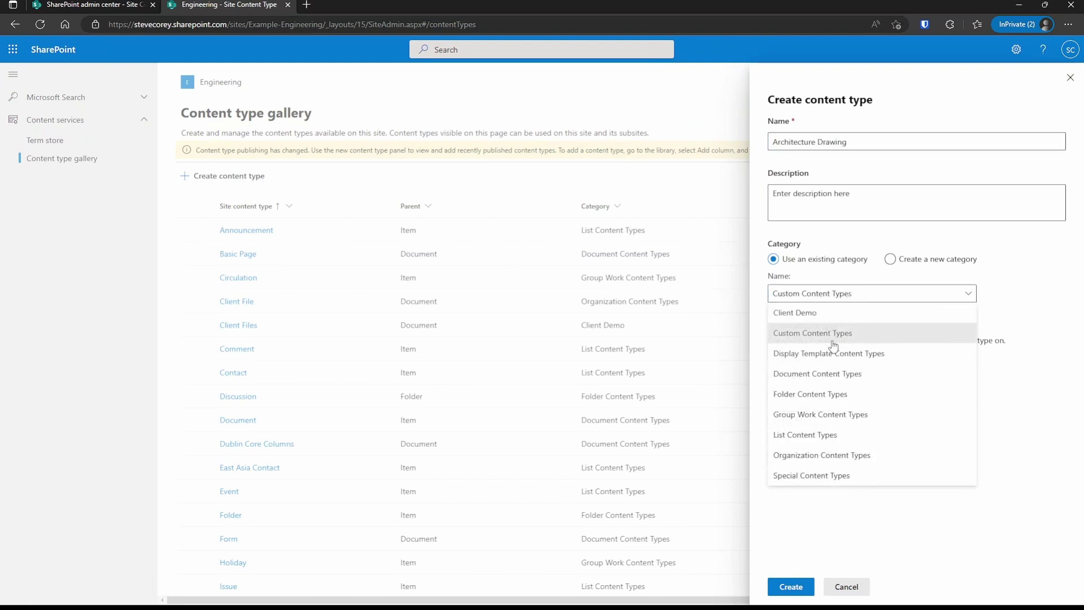
left_click(831, 456)
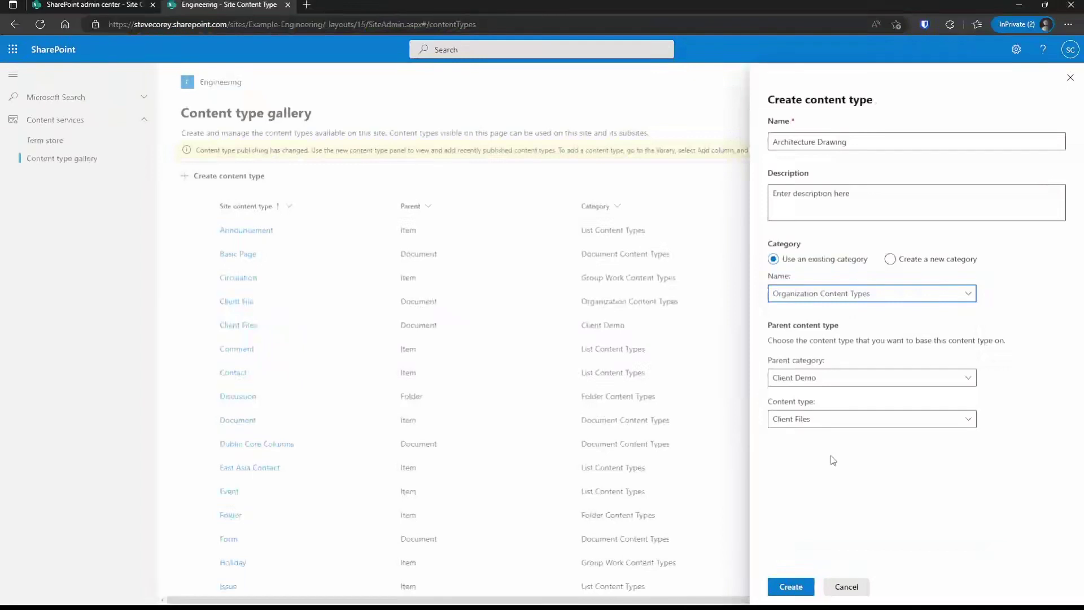
left_click(858, 383)
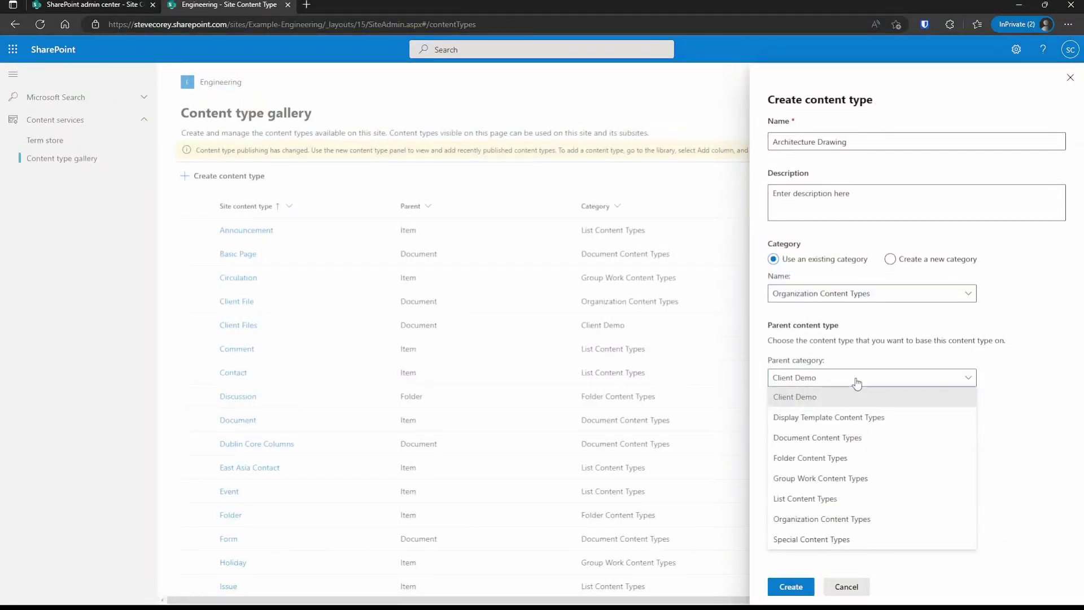
left_click(838, 518)
left_click(850, 425)
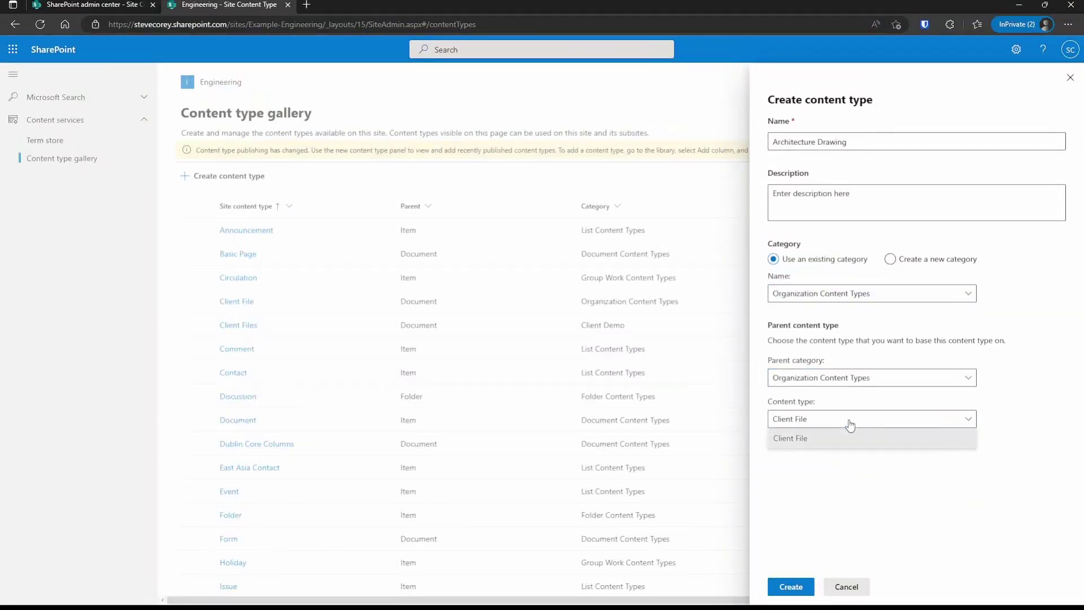
left_click(836, 469)
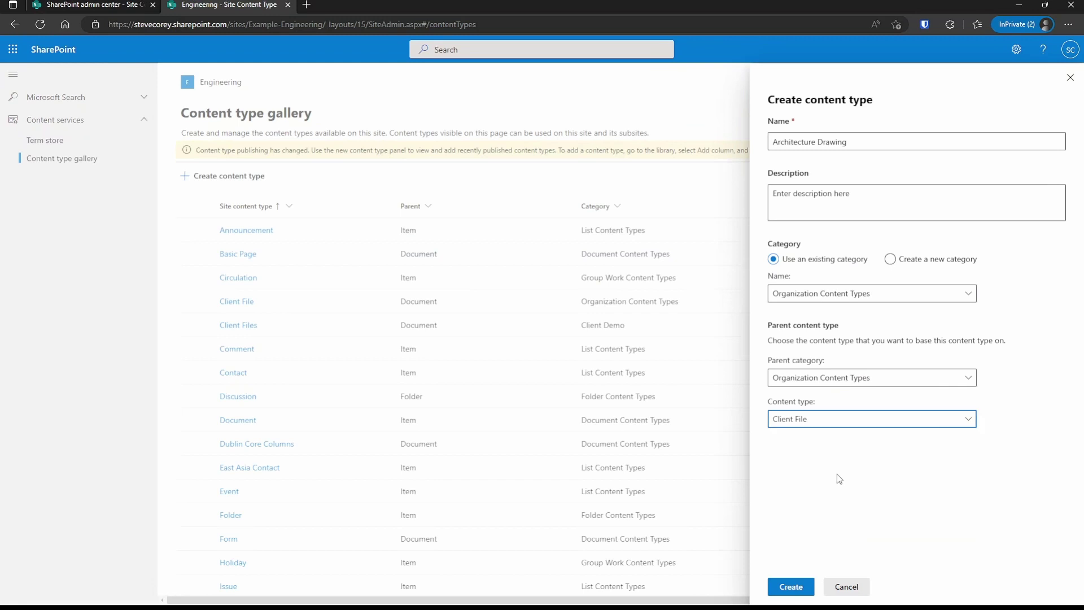
left_click(792, 586)
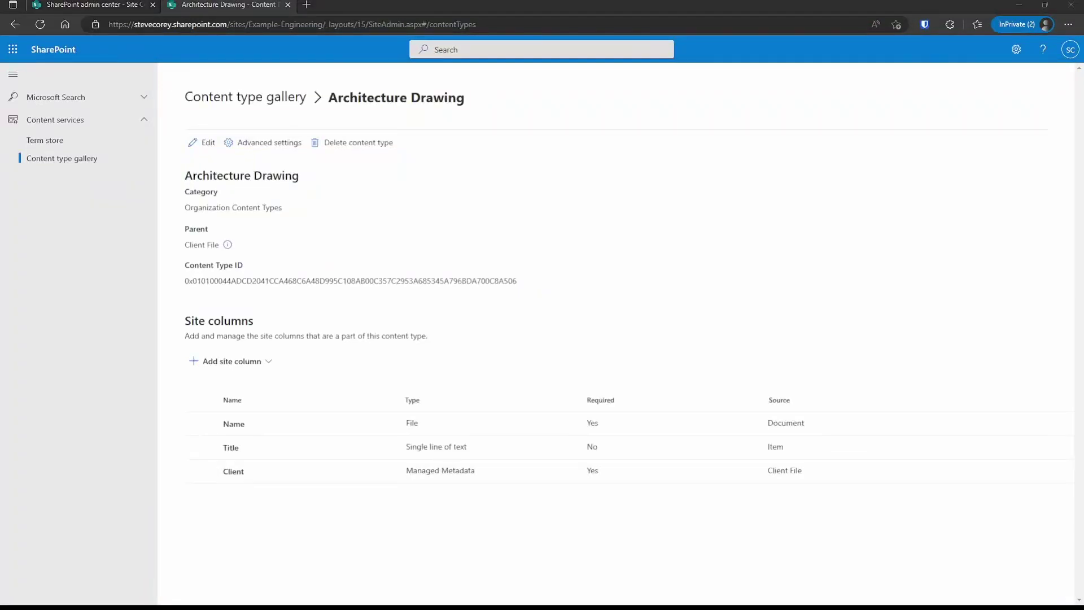
Add a required Street Number column in a new Organization Columns category.
left_click(264, 362)
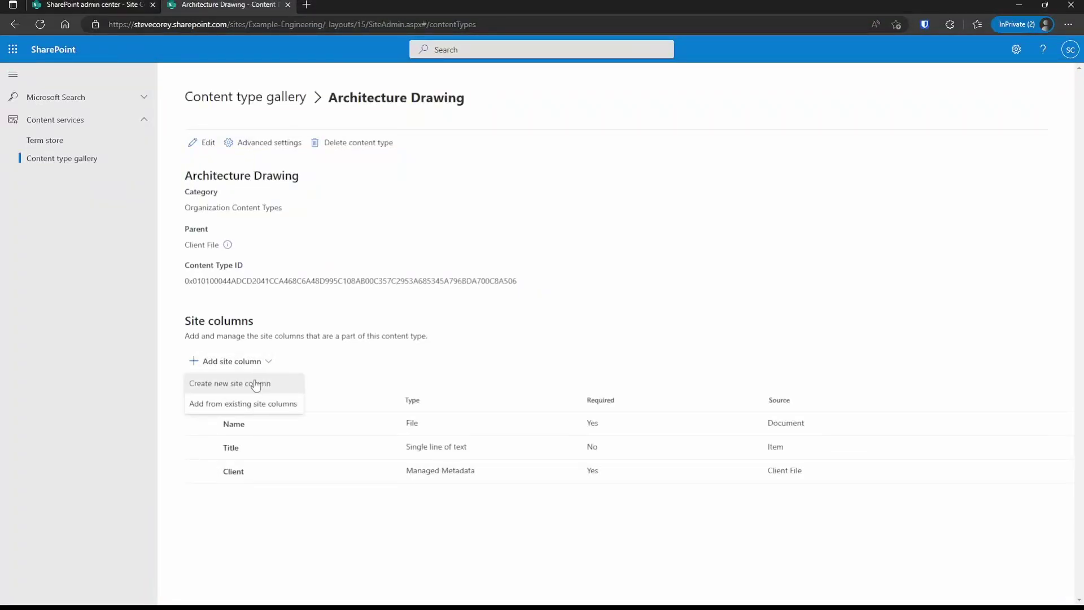
left_click(252, 382)
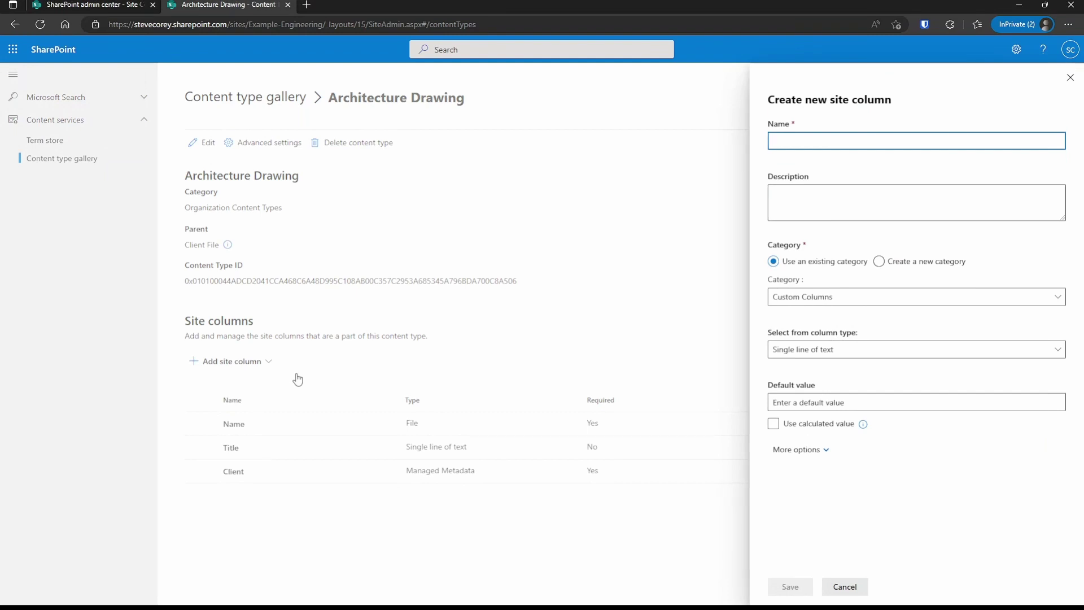
type("Street Number")
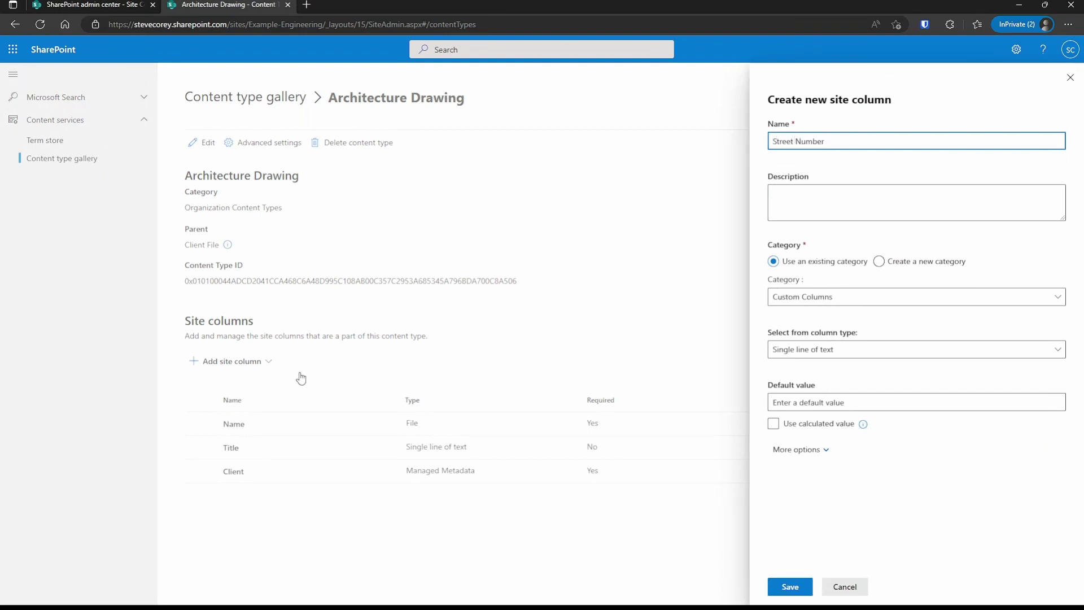
left_click(847, 297)
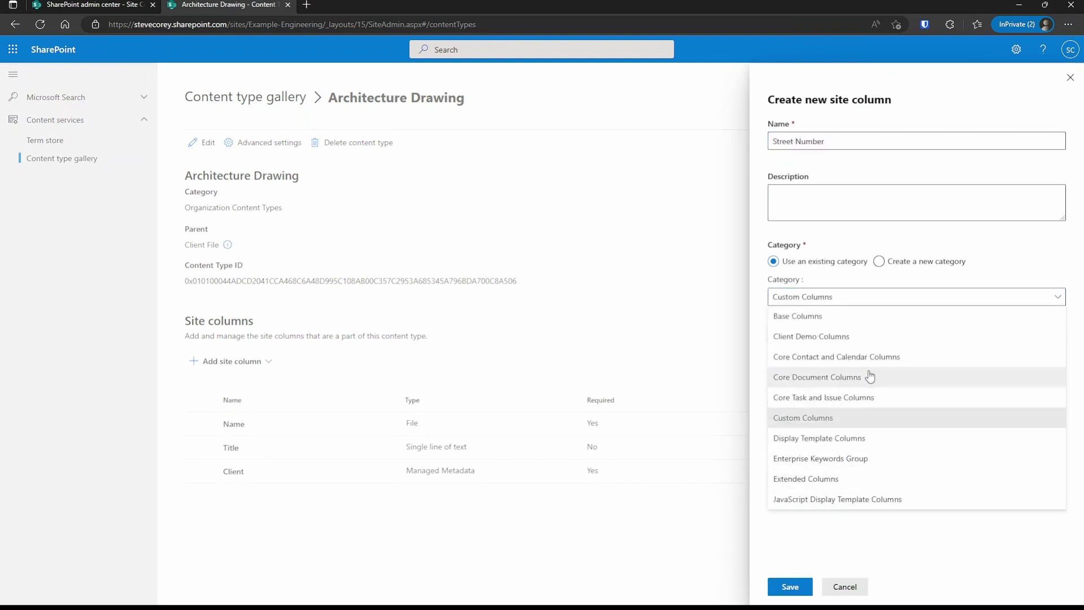
left_click(878, 260)
left_click(827, 297)
type("Organization Columns")
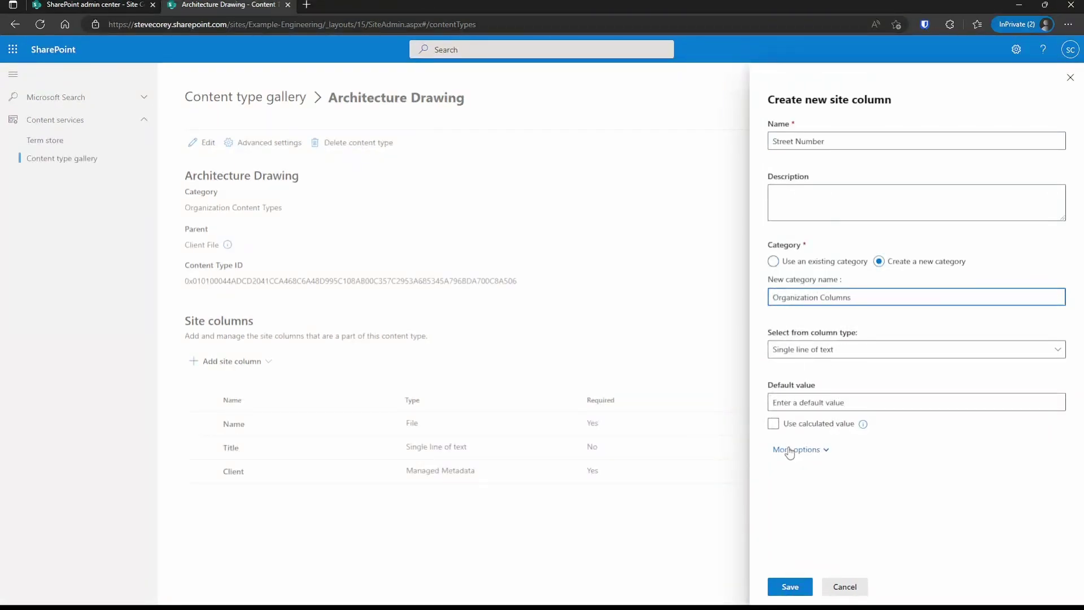
left_click(791, 451)
scroll(815, 491, "down", 1)
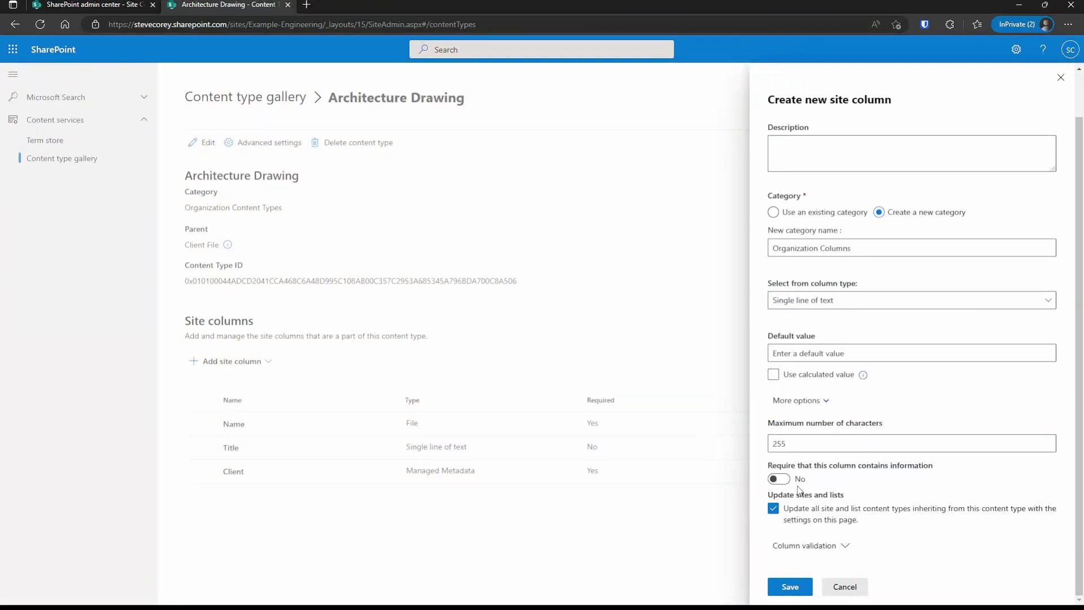
left_click(800, 484)
left_click(789, 587)
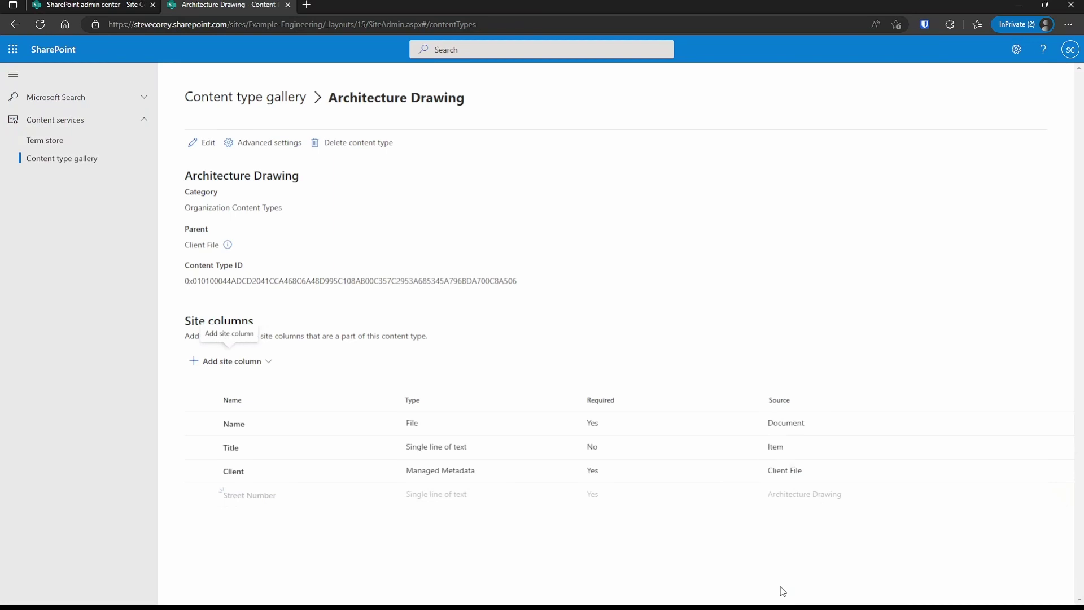
Add a required Street Name column under Organization Columns.
left_click(248, 363)
left_click(245, 387)
type("Street Name")
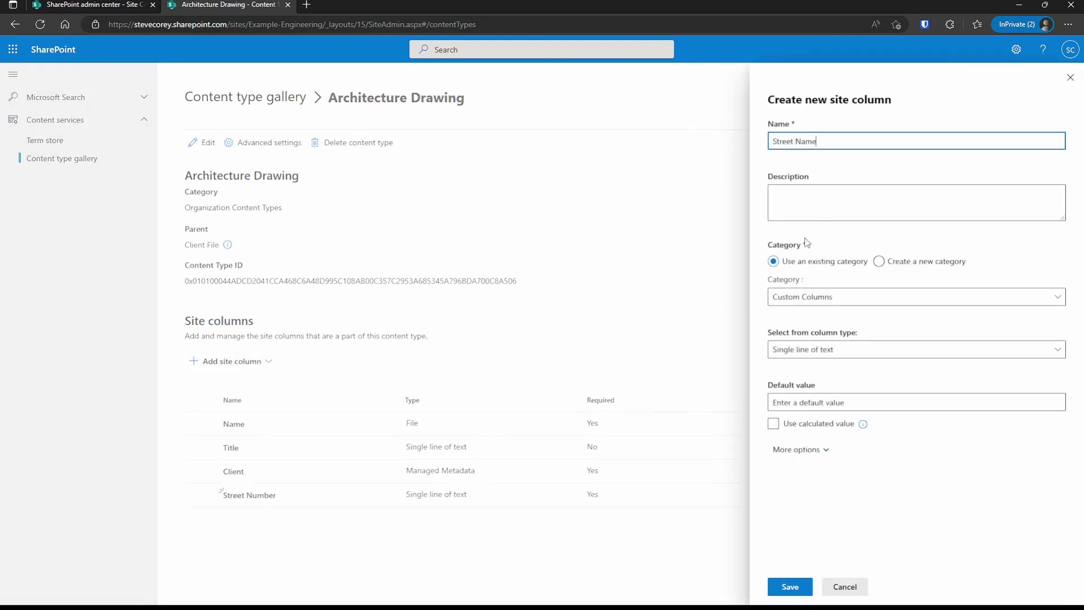
left_click(835, 303)
left_click(826, 500)
left_click(800, 450)
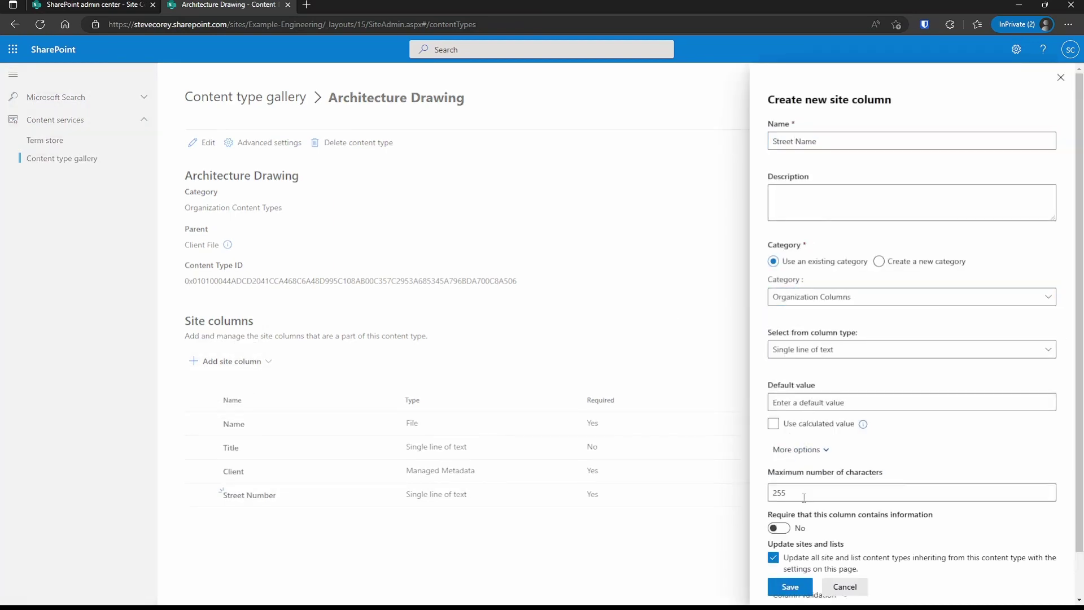
left_click(782, 529)
left_click(789, 587)
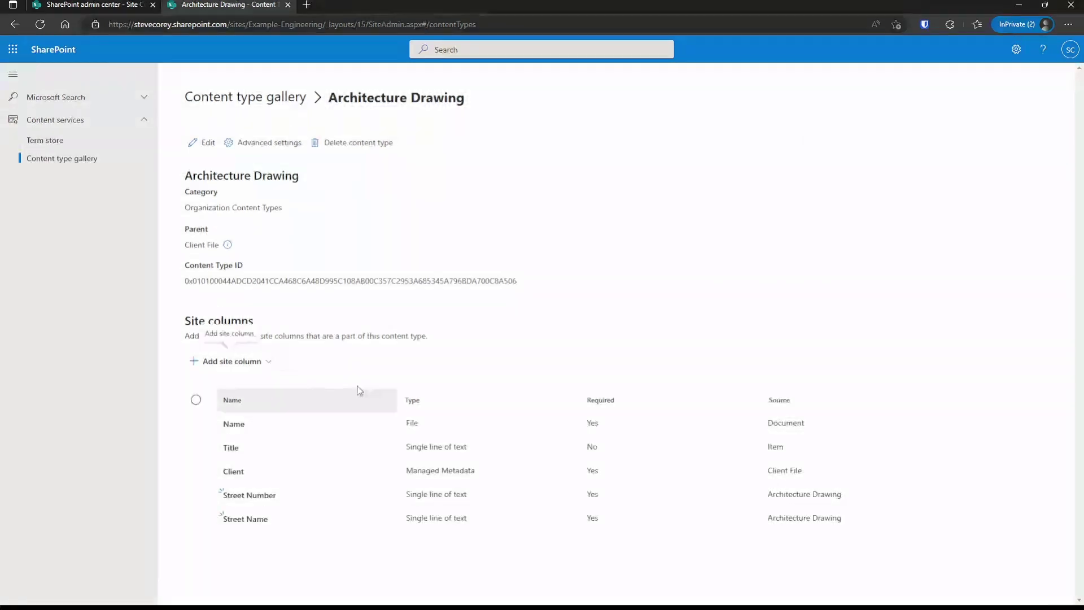
Add a required City column under Organization Columns.
left_click(215, 365)
left_click(244, 388)
type("City")
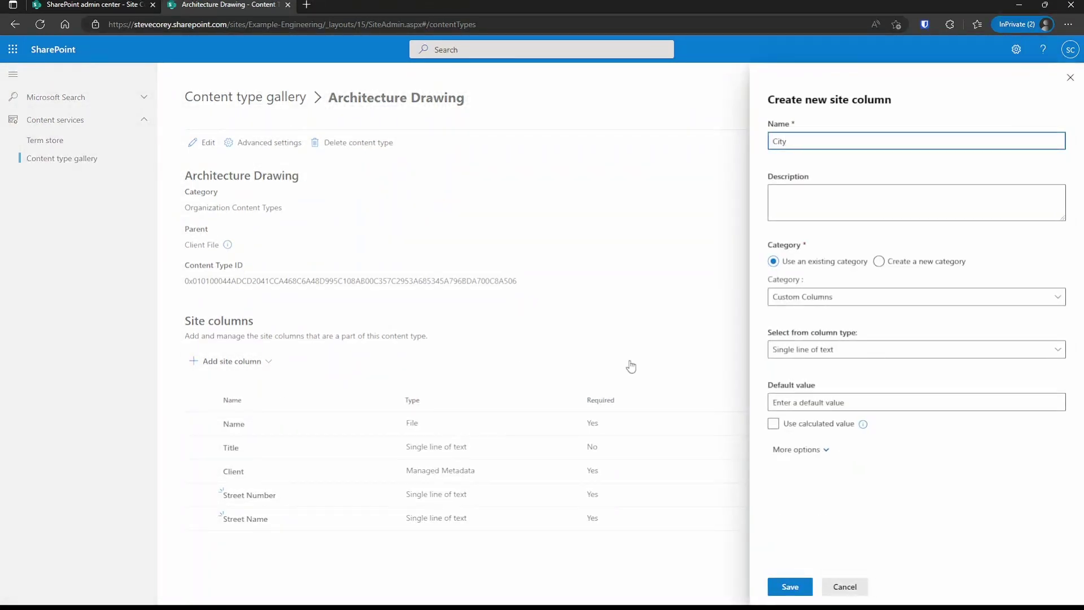
left_click(823, 298)
left_click(823, 501)
left_click(798, 450)
left_click(786, 530)
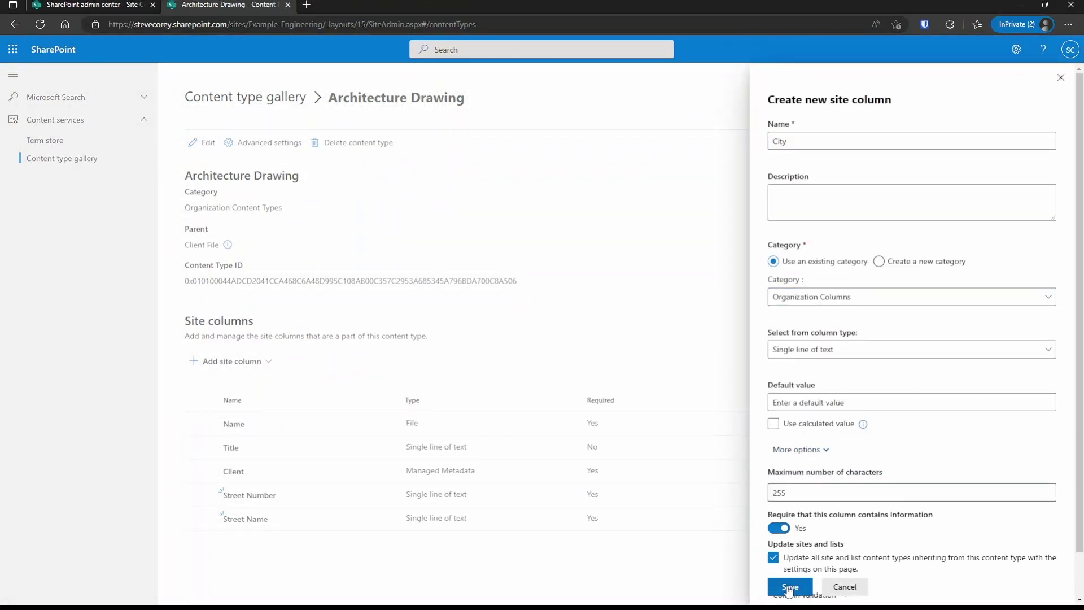
left_click(790, 589)
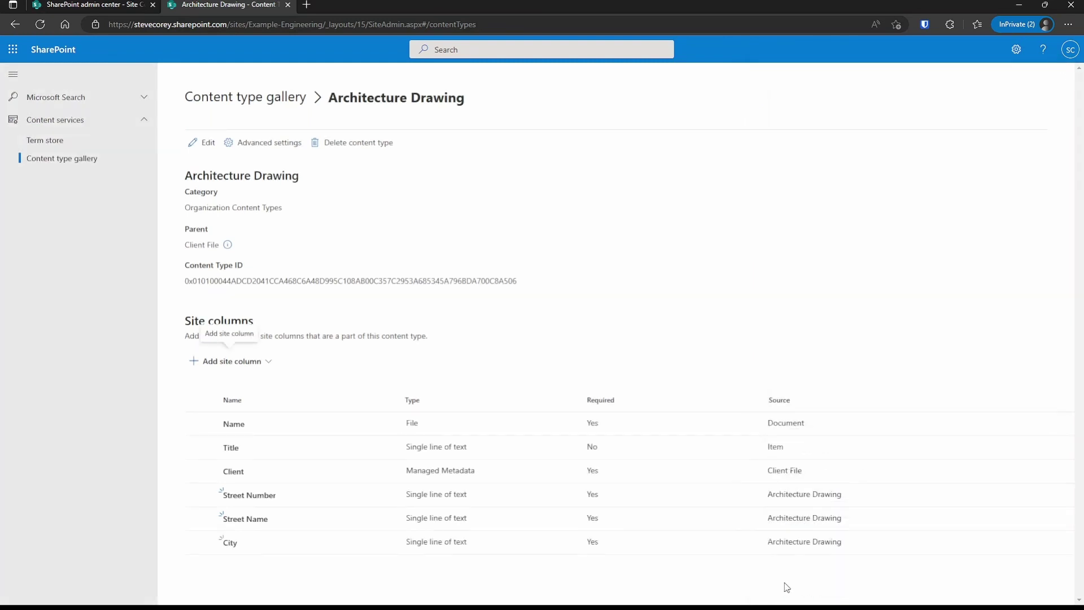
Add a State column under Organization Columns, briefly trying the Choice type before saving.
left_click(259, 366)
left_click(261, 384)
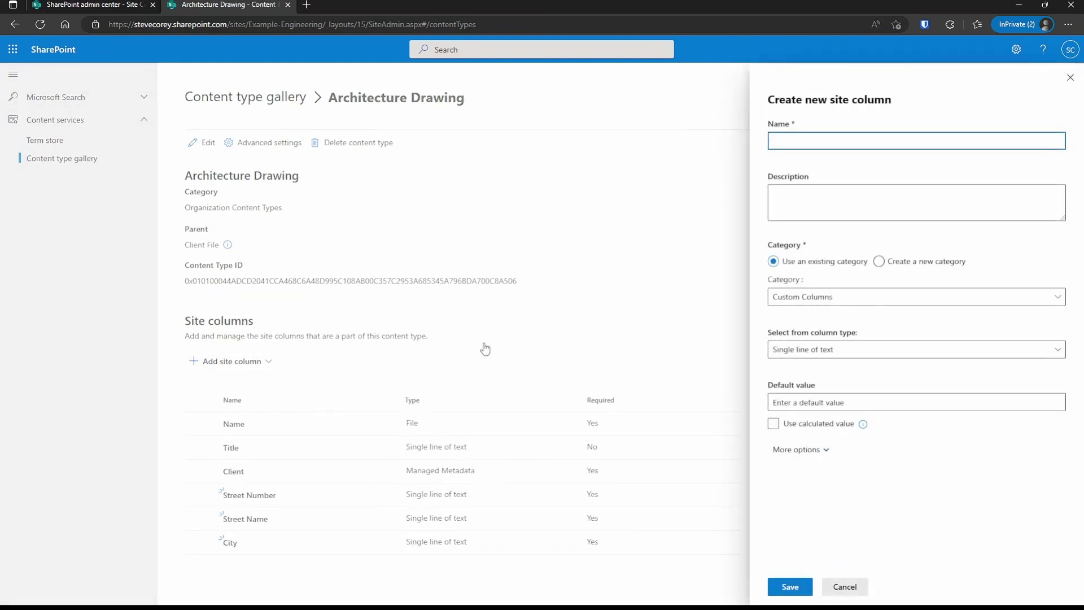
type("State")
left_click(849, 305)
left_click(817, 492)
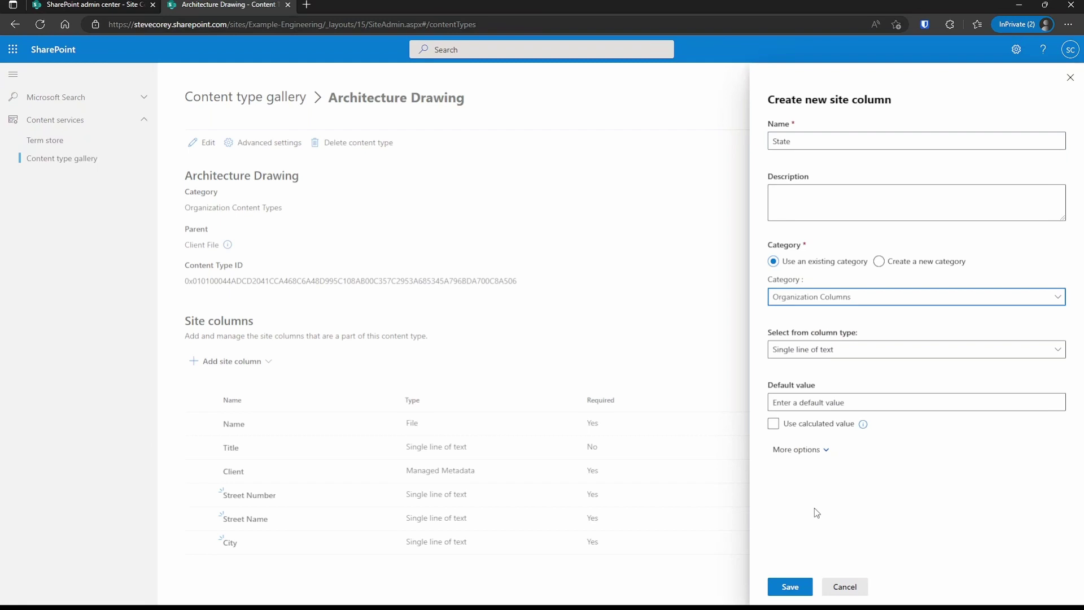
left_click(820, 356)
left_click(820, 353)
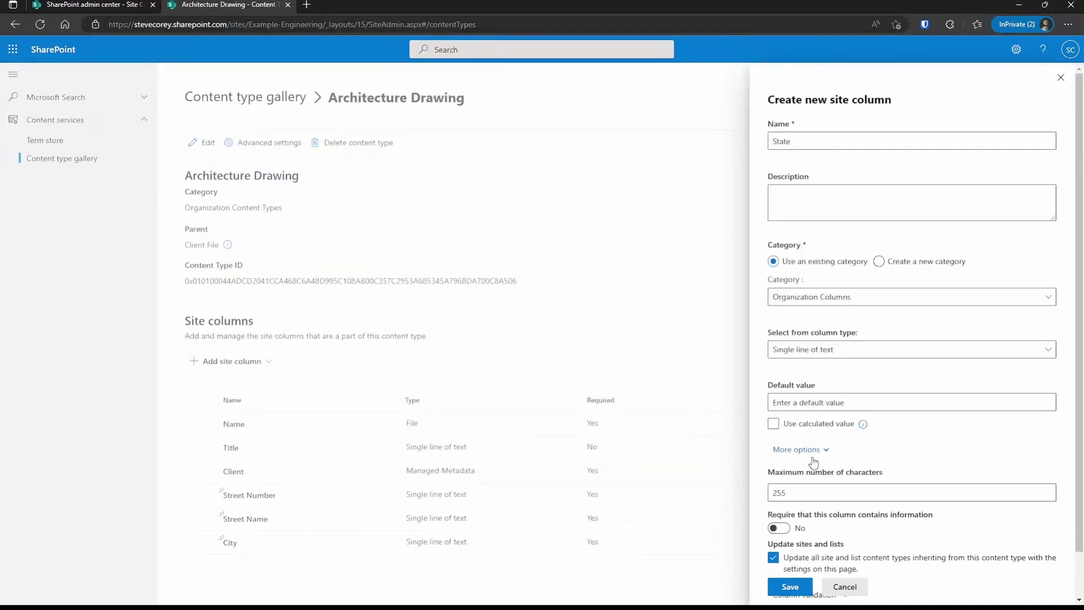
left_click(779, 528)
left_click(854, 352)
left_click(842, 187)
scroll(885, 452, "down", 1)
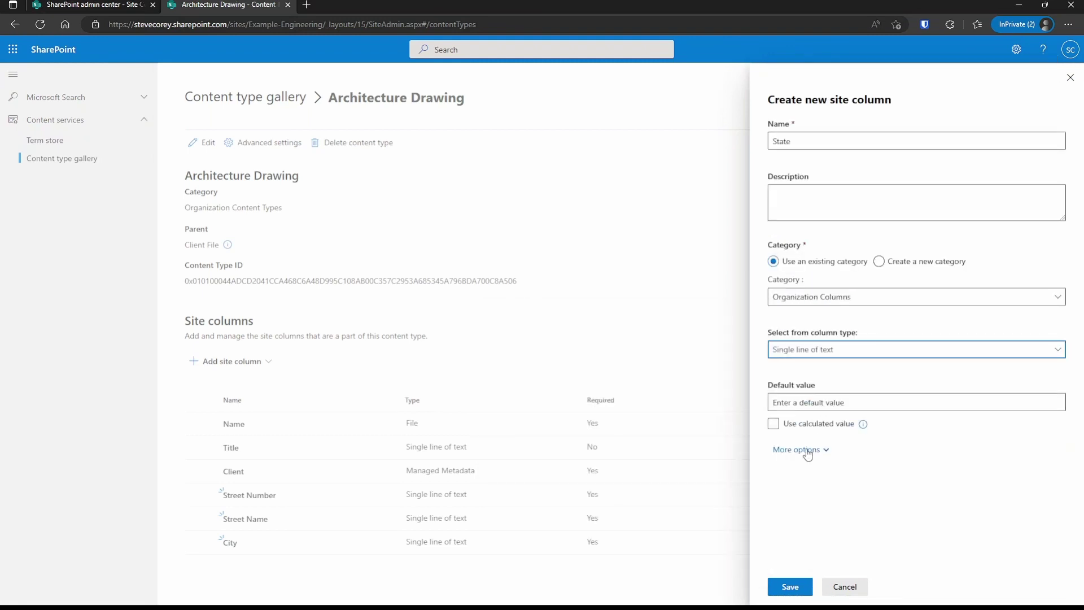
left_click(804, 450)
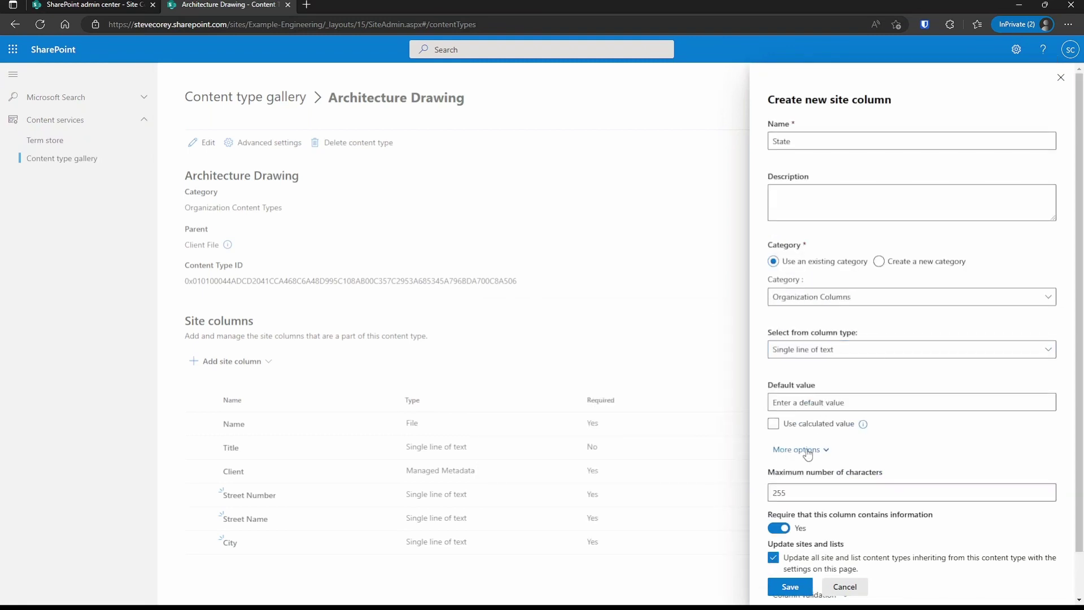
left_click(785, 586)
Add a required PostalCode column under Organization Columns.
left_click(232, 361)
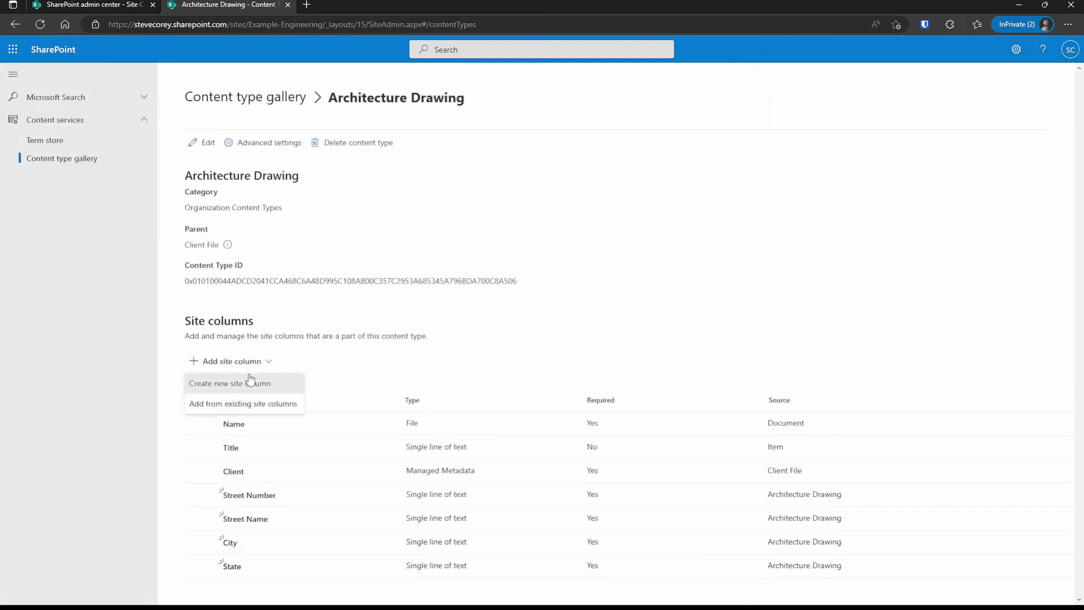
left_click(243, 380)
type("PostalCode")
left_click(791, 297)
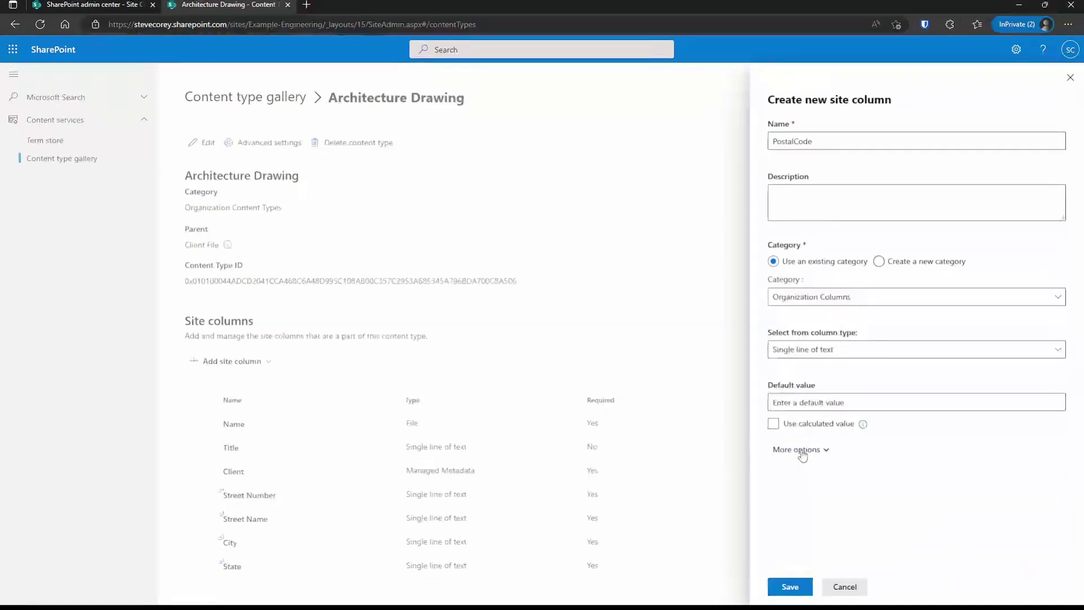
left_click(798, 450)
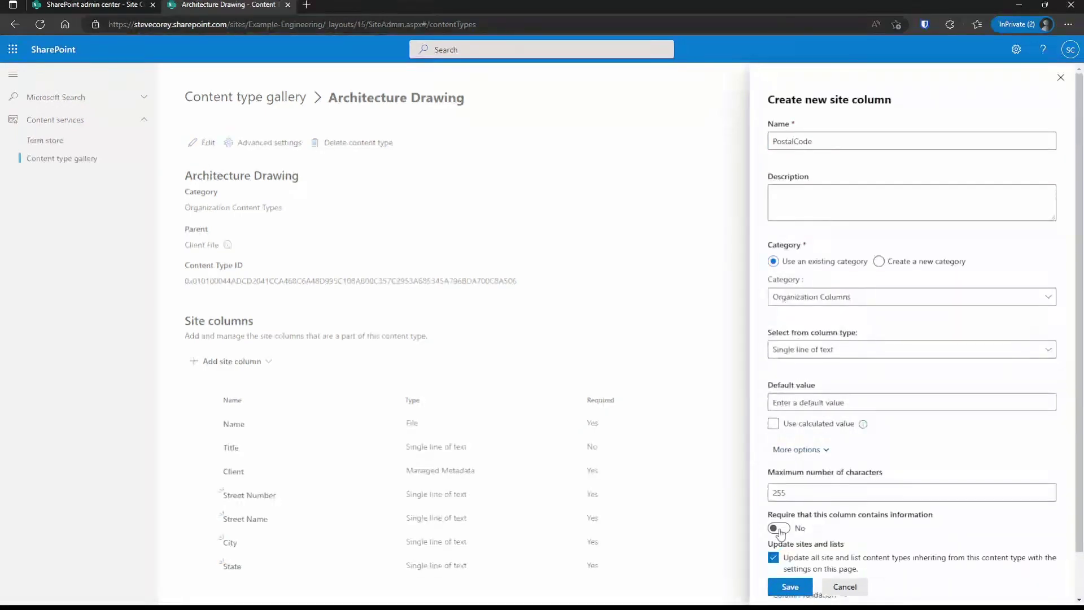
left_click(788, 586)
Create a document library named Drawings from the Engineering site contents.
left_click(15, 24)
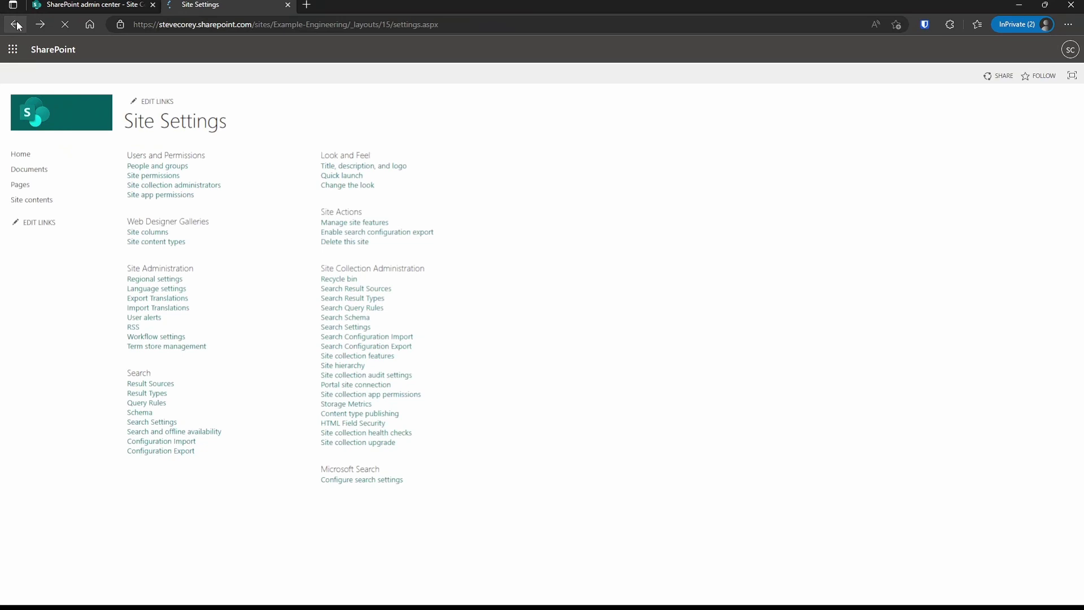
left_click(40, 200)
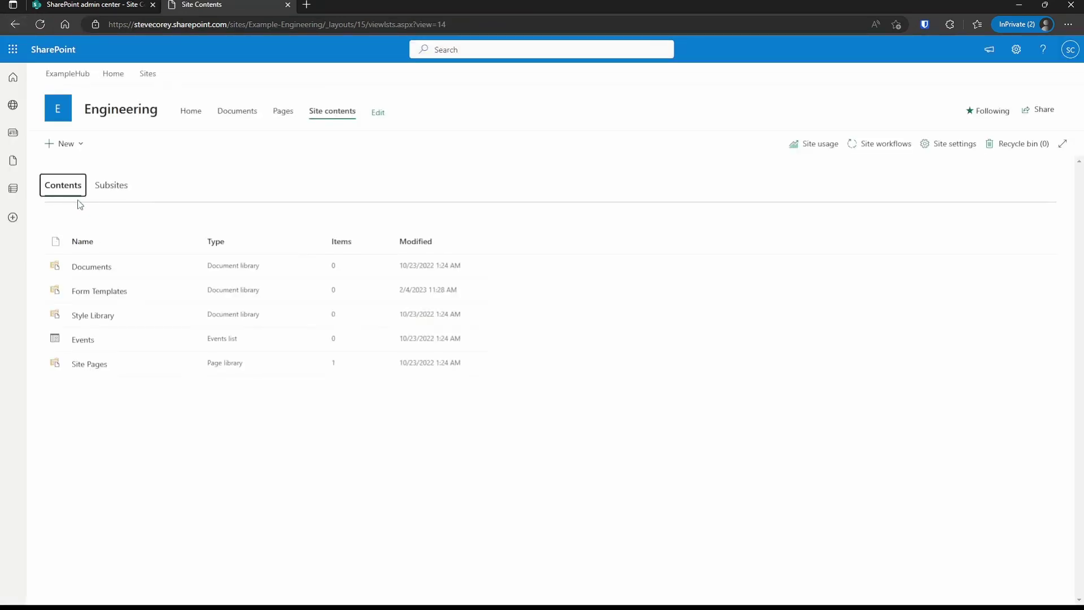
left_click(79, 144)
left_click(94, 206)
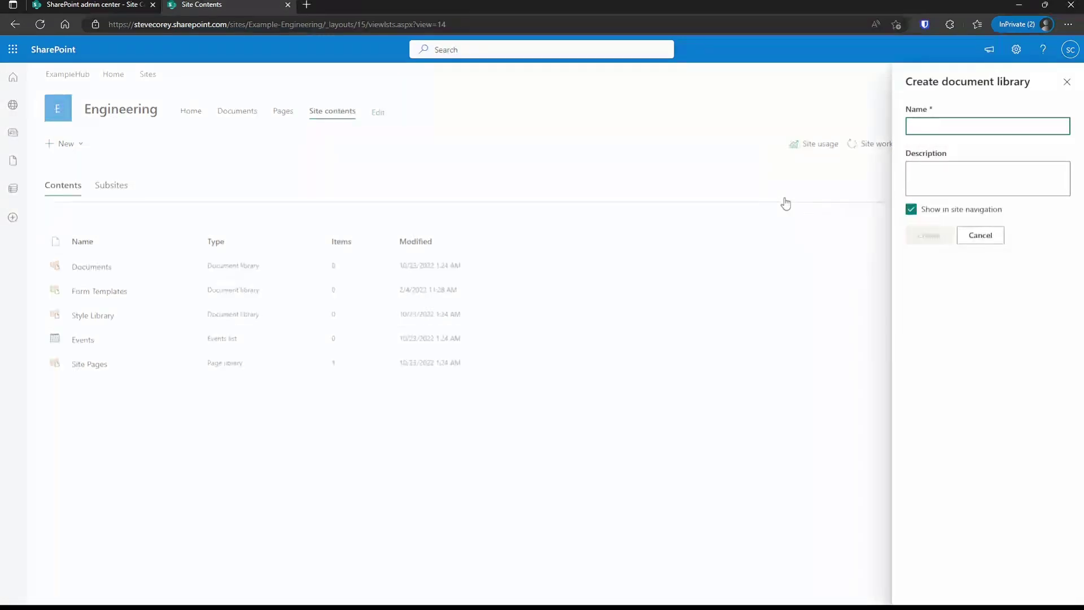
type("Drawings")
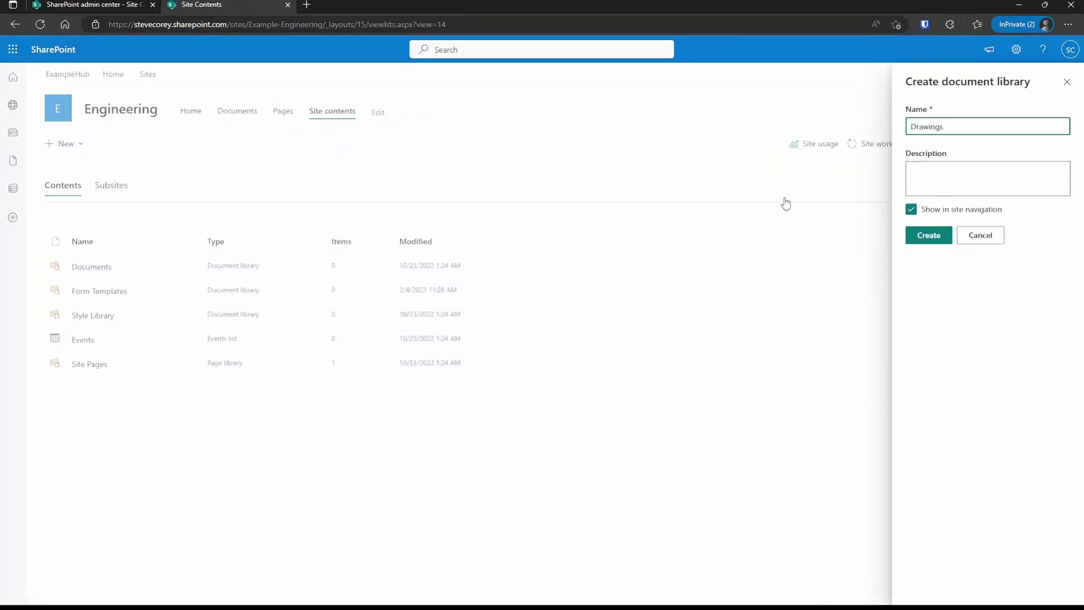
left_click(925, 235)
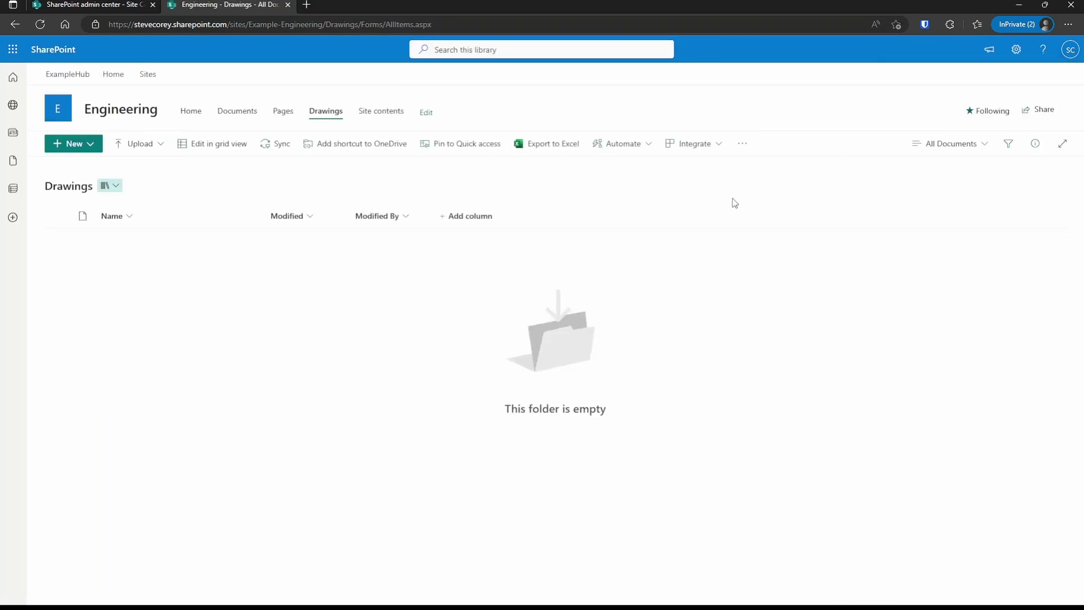
Turn on content type management in the Drawings library's advanced settings.
left_click(1017, 49)
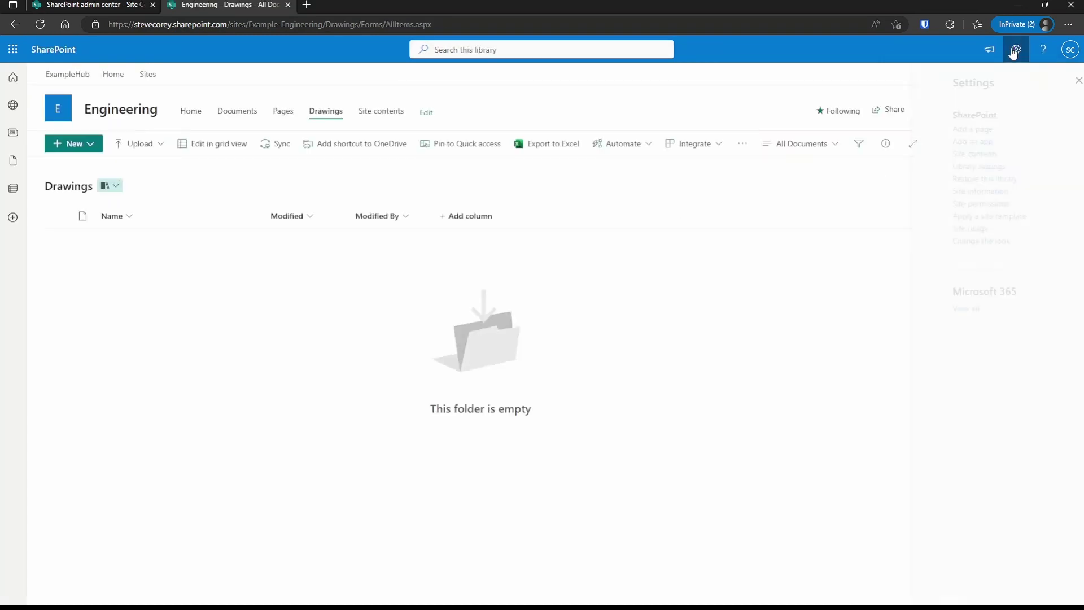
left_click(949, 166)
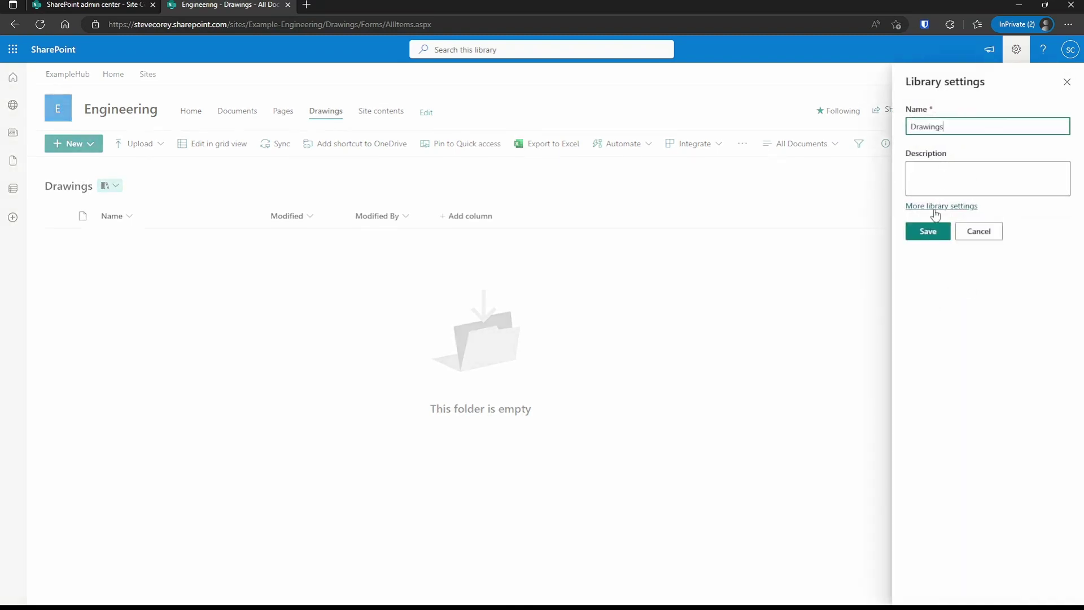
left_click(937, 207)
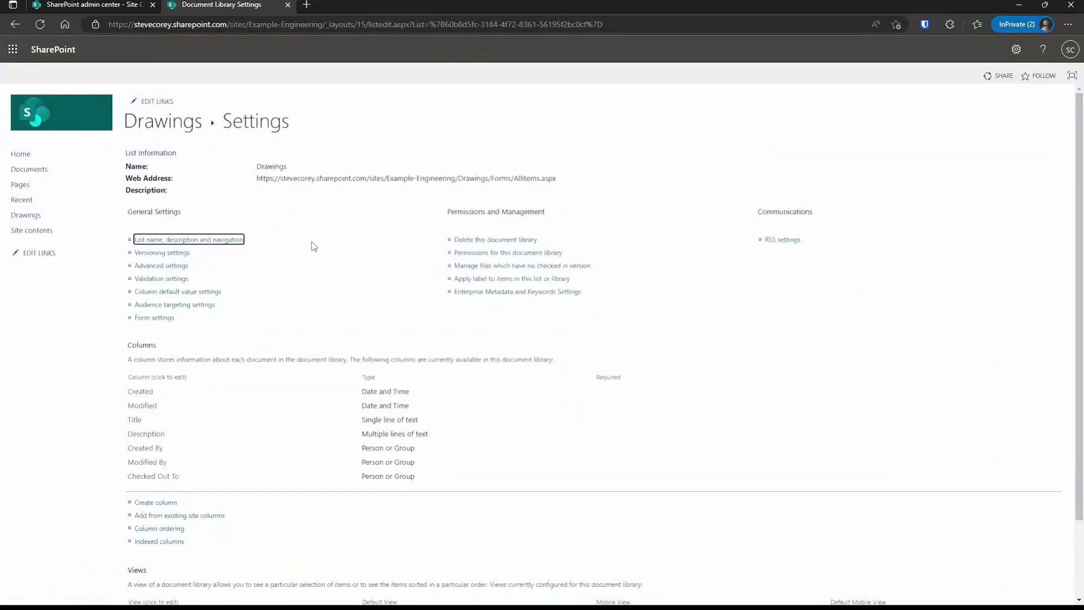
left_click(165, 265)
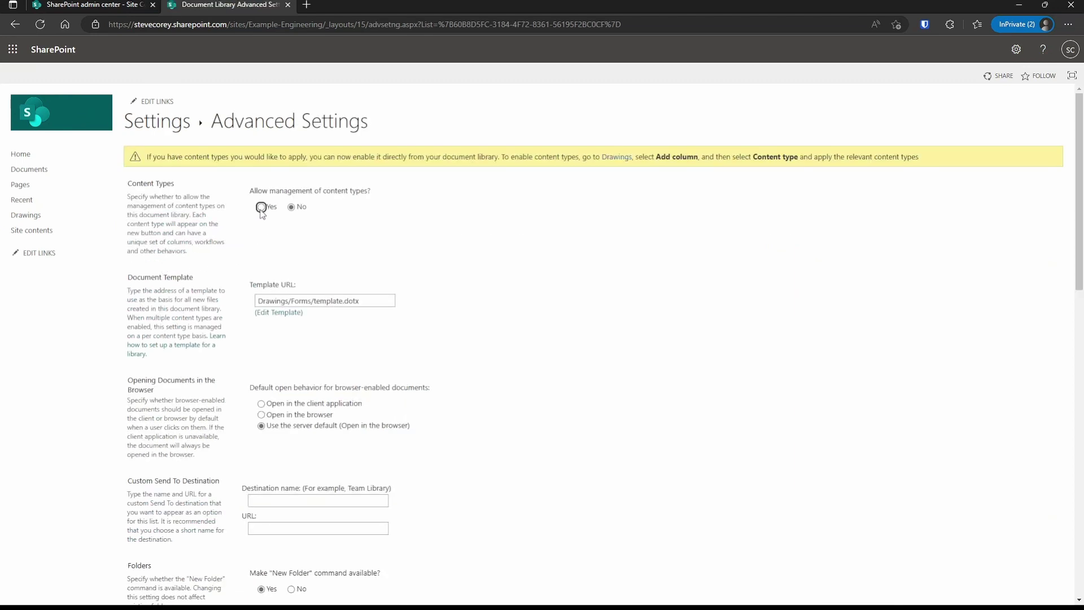
left_click(261, 208)
scroll(317, 284, "down", 15)
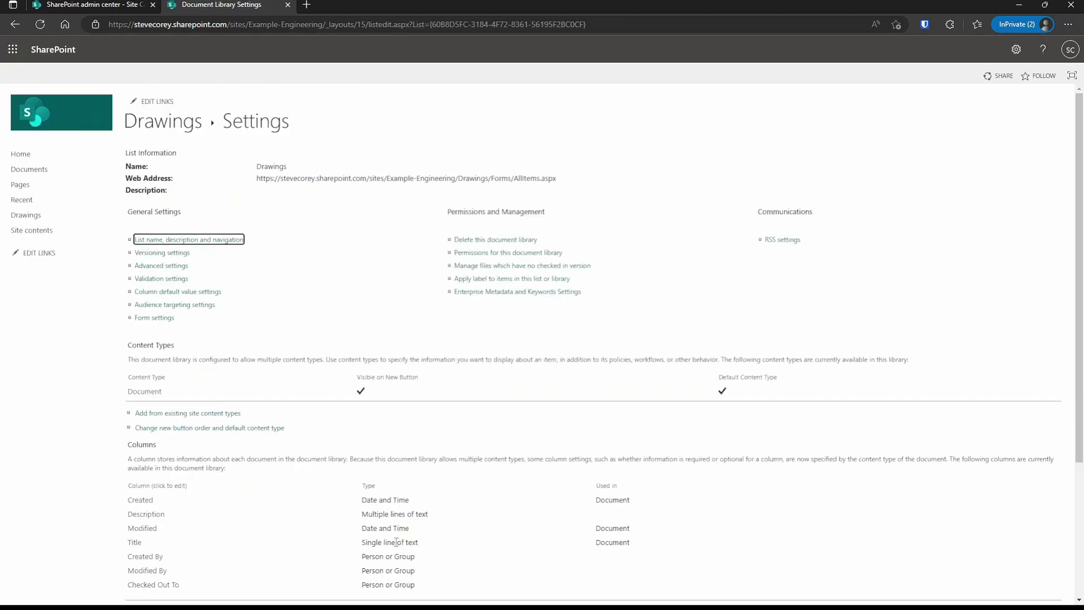
Add the Architecture Drawing site content type to the Drawings library.
left_click(206, 419)
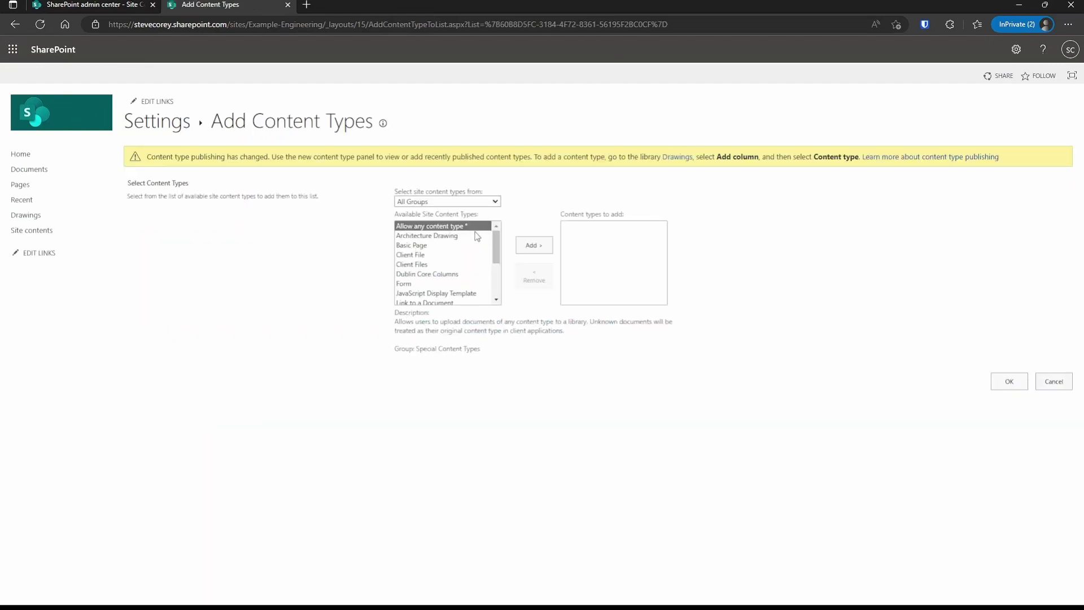
left_click(465, 262)
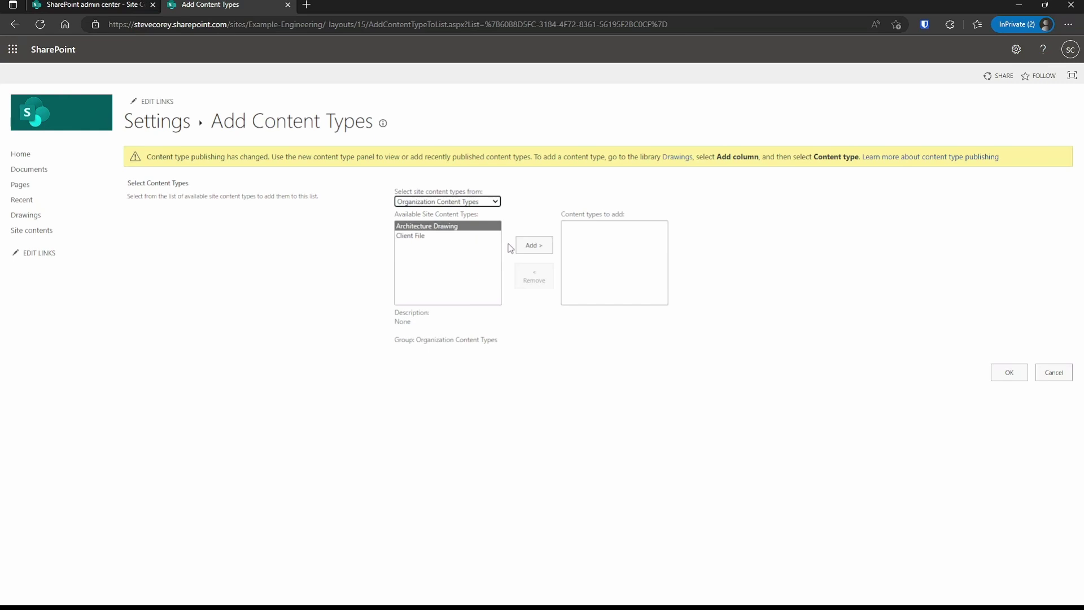
left_click(536, 248)
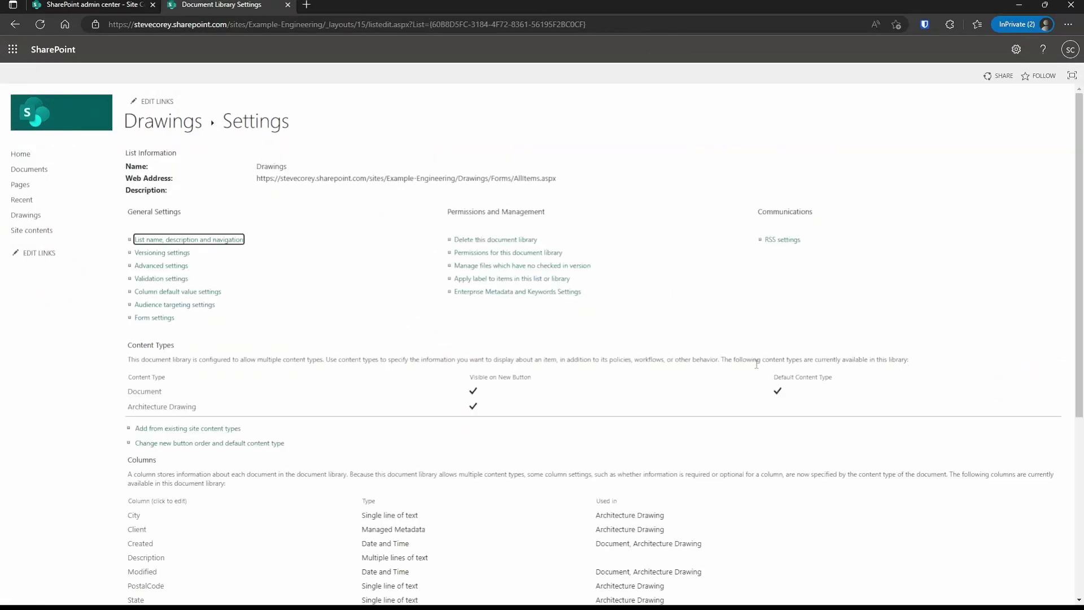
Delete the Document content type from the Drawings library and confirm.
left_click(145, 391)
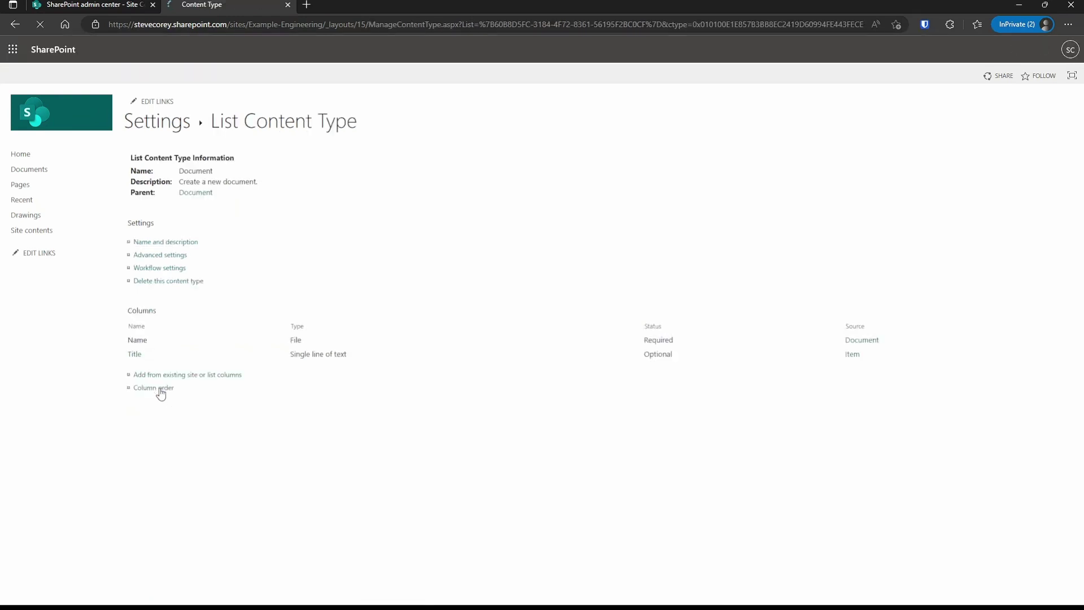
left_click(184, 281)
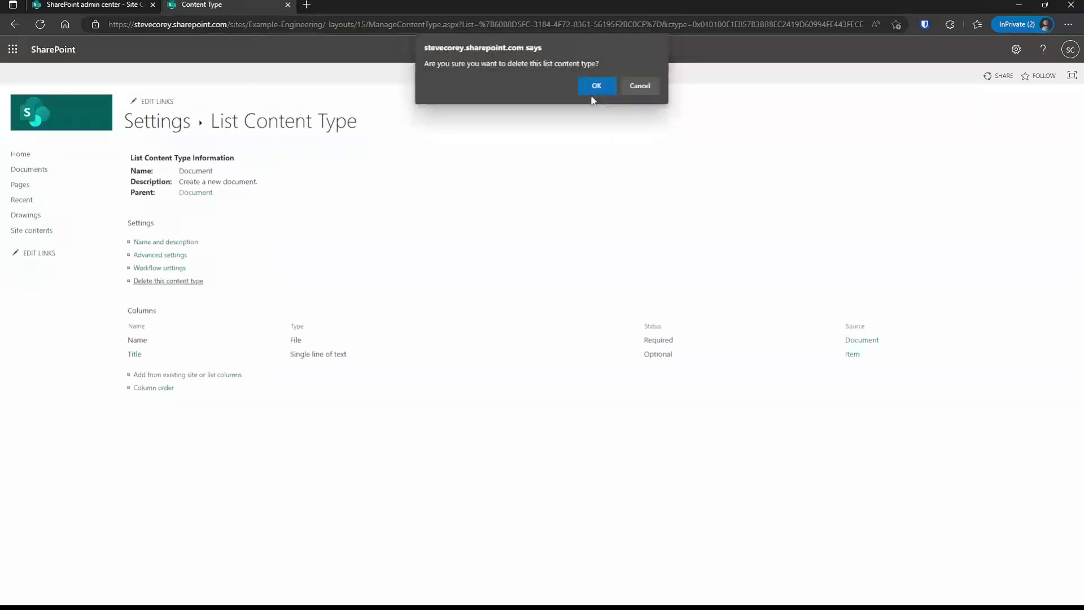
left_click(594, 87)
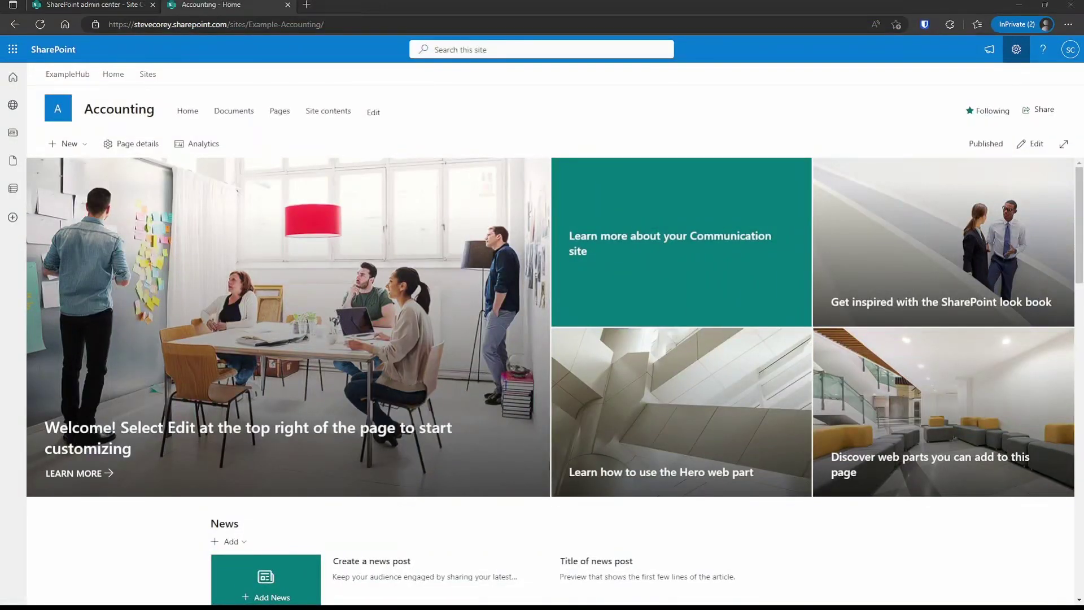
On the Accounting site, create 'Client Accounting File' in Organization Content Types with parent Client File.
left_click(1016, 49)
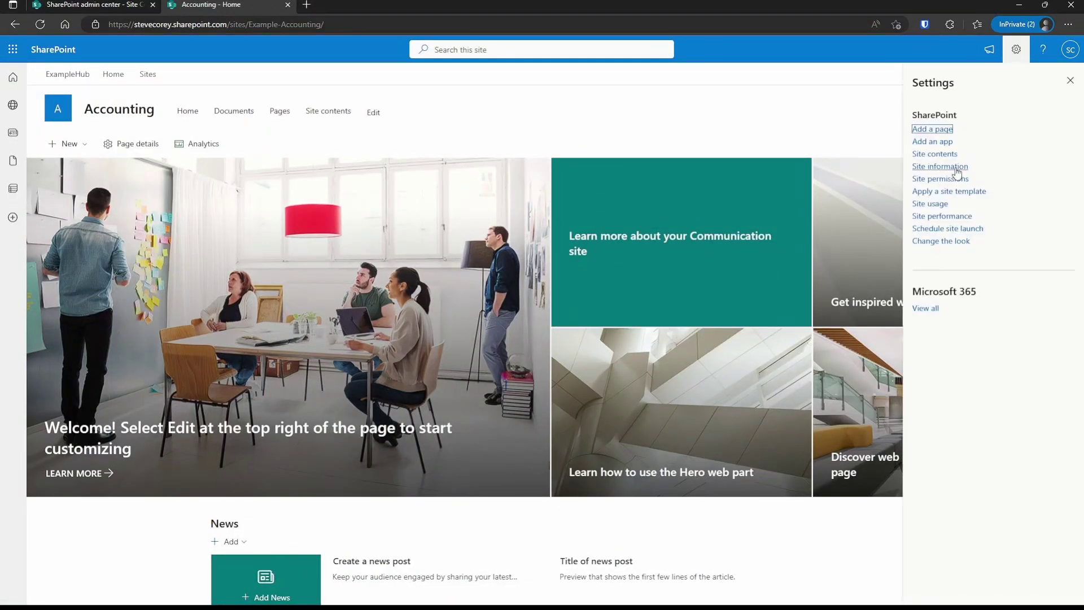
left_click(954, 167)
left_click(956, 249)
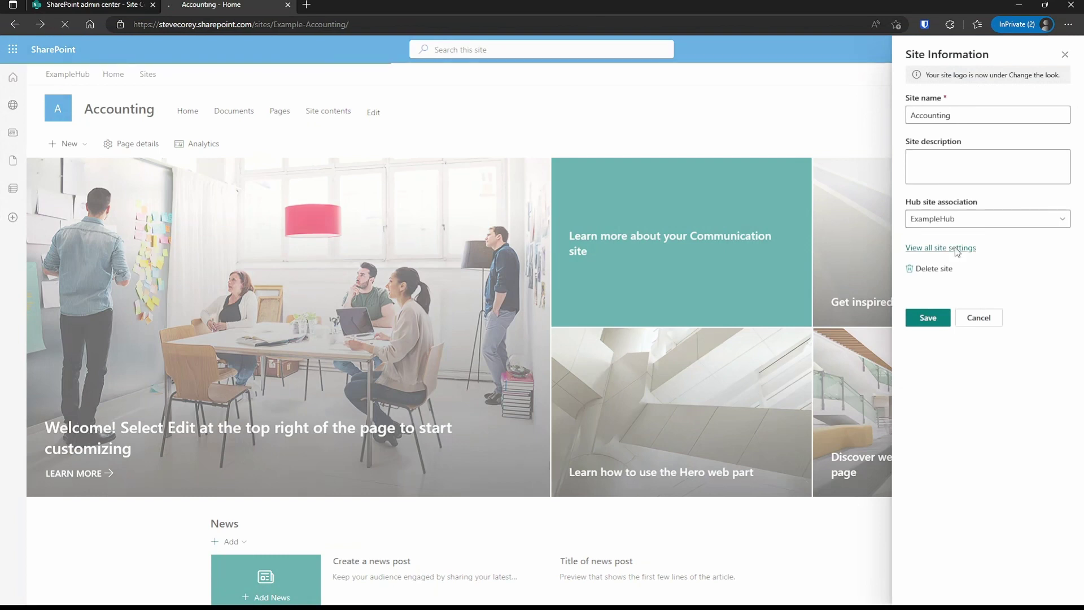
left_click(176, 242)
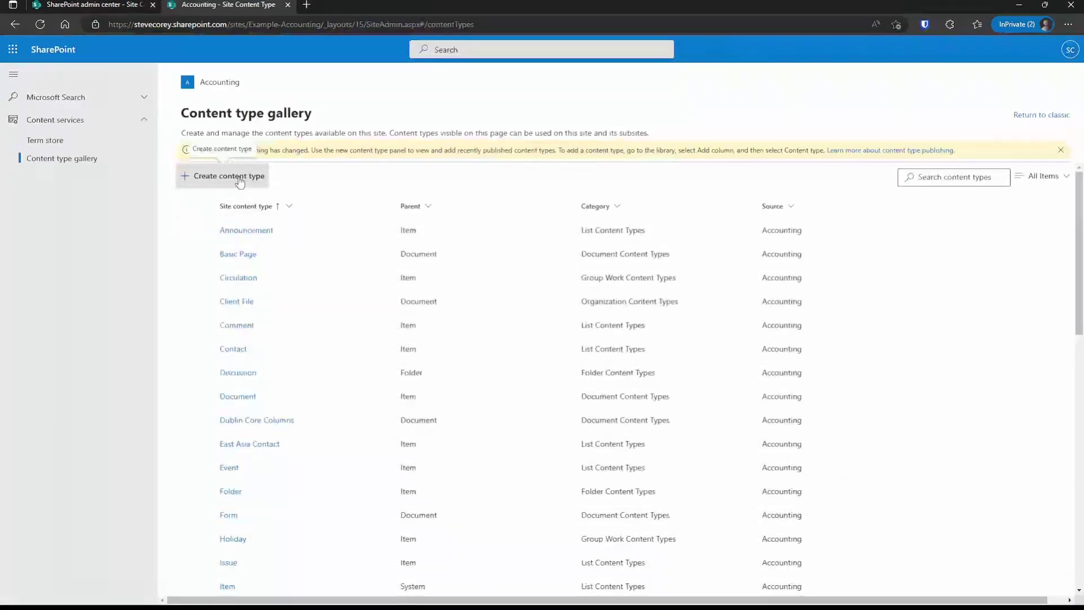
left_click(240, 180)
type("Client Accounting Files")
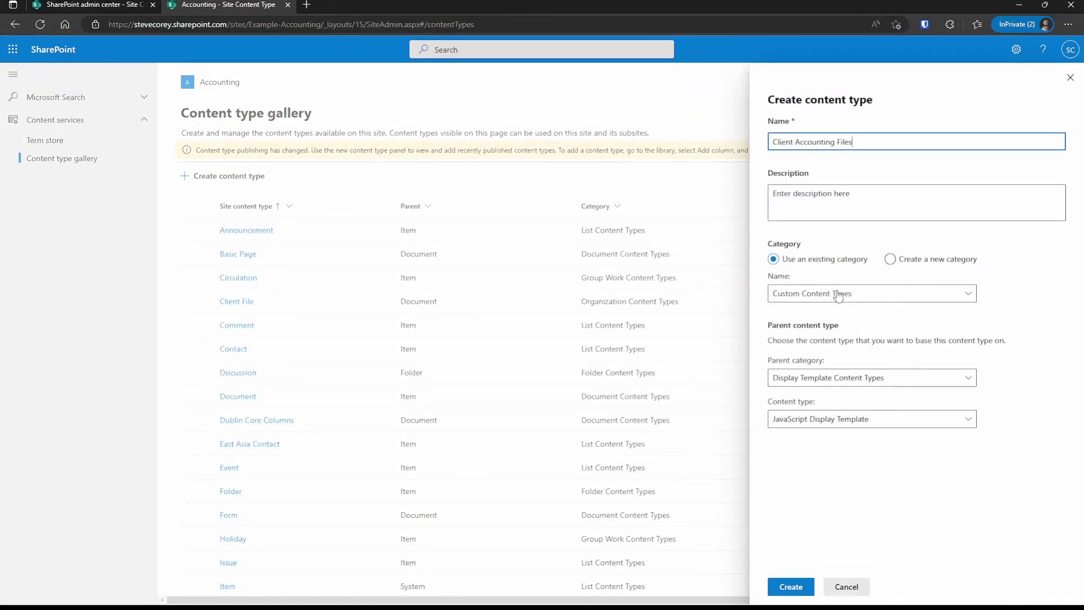
left_click(838, 294)
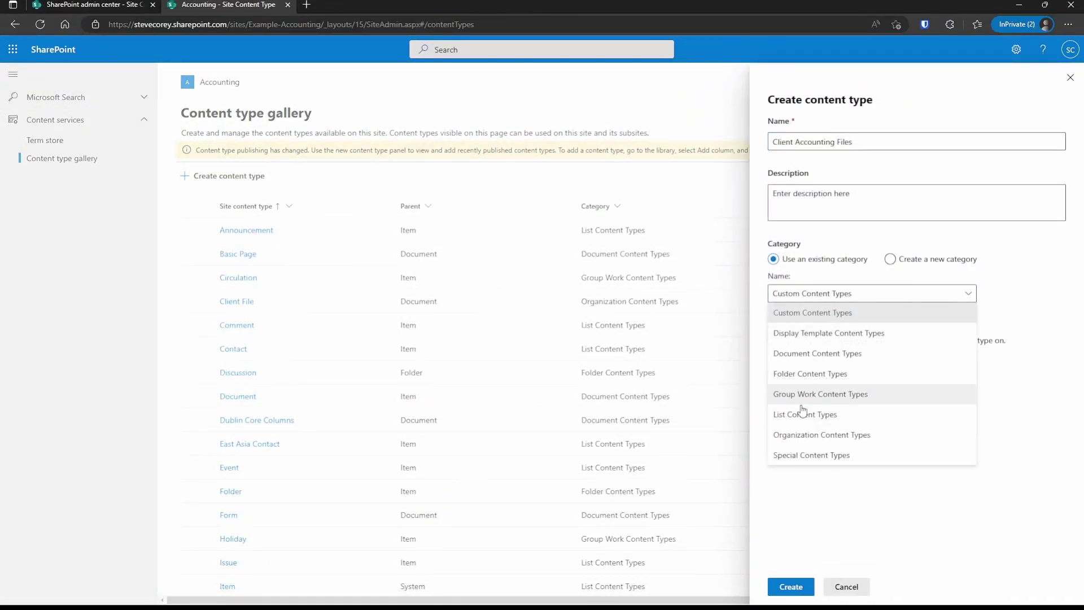
left_click(813, 433)
left_click(842, 378)
left_click(846, 495)
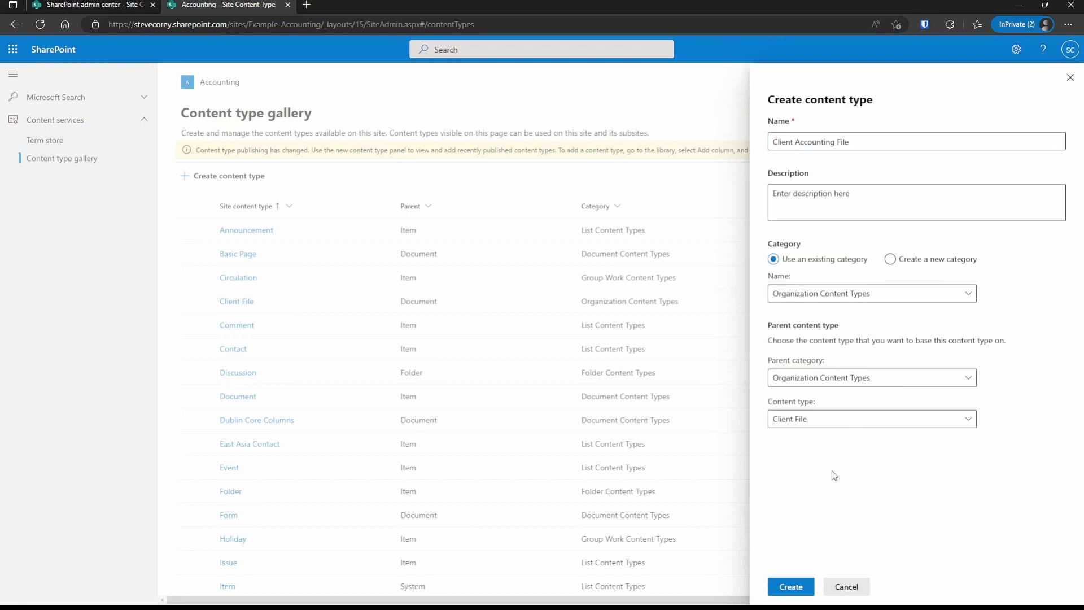
left_click(792, 587)
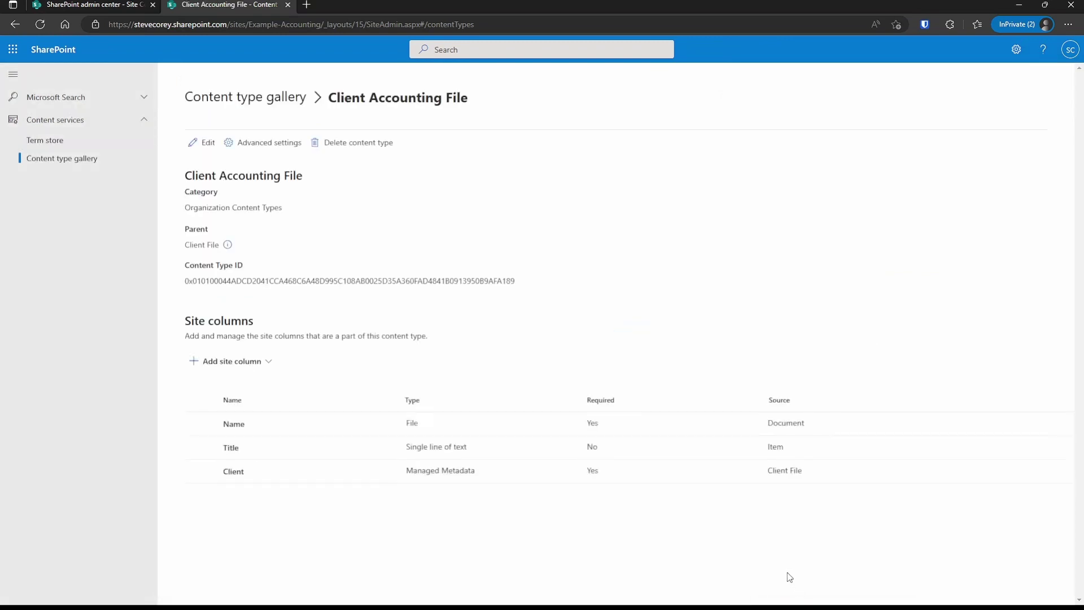
Create 'Client Invoices' in Organization Content Types with parent Client Accounting File.
left_click(284, 100)
left_click(226, 176)
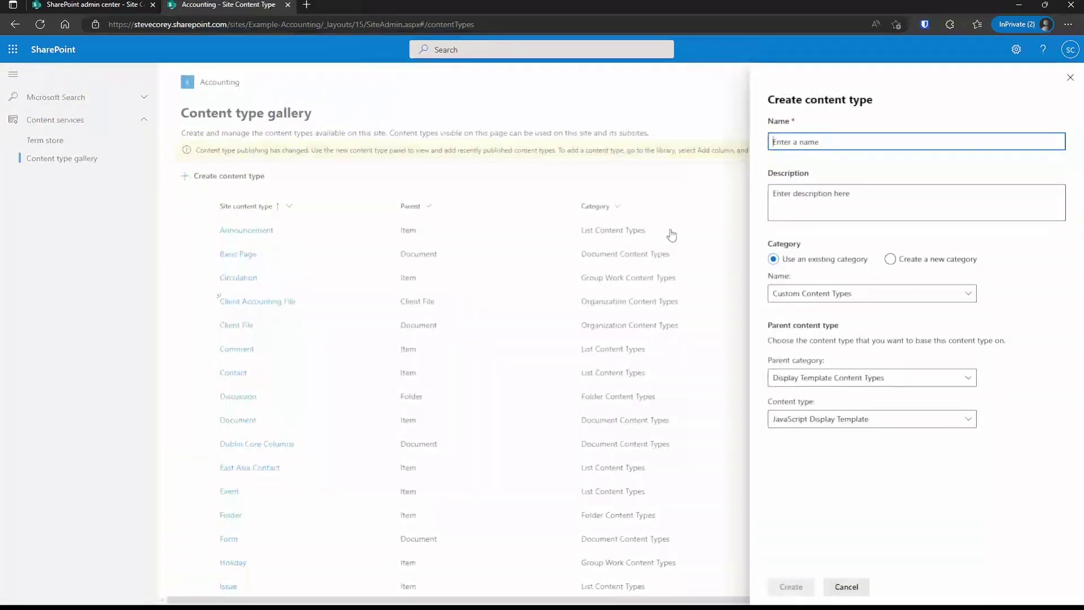
type("Client Invoices")
left_click(829, 293)
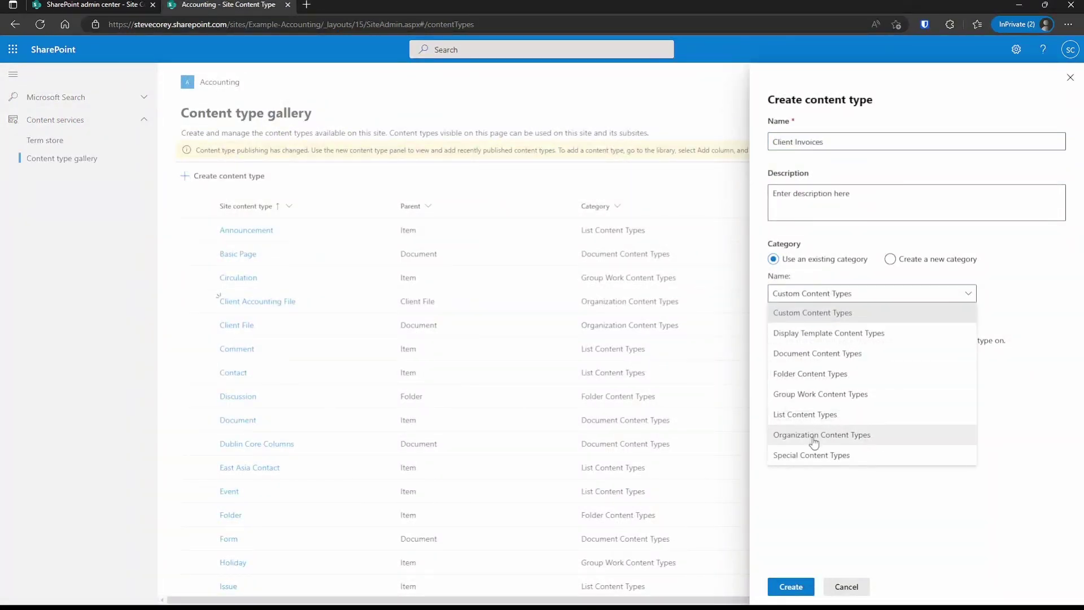
left_click(813, 434)
left_click(821, 377)
left_click(824, 497)
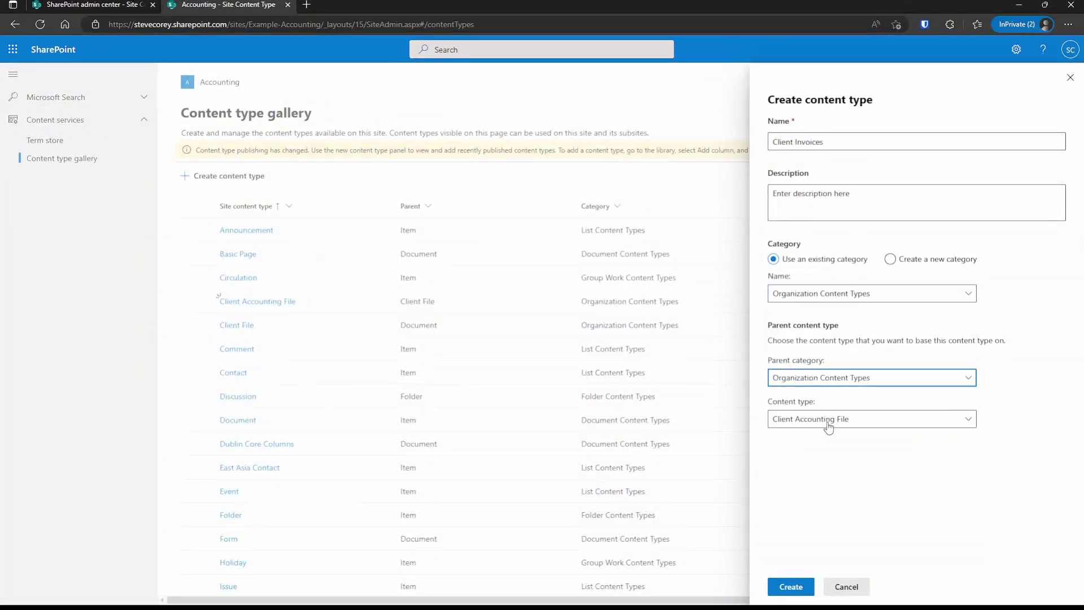
left_click(791, 586)
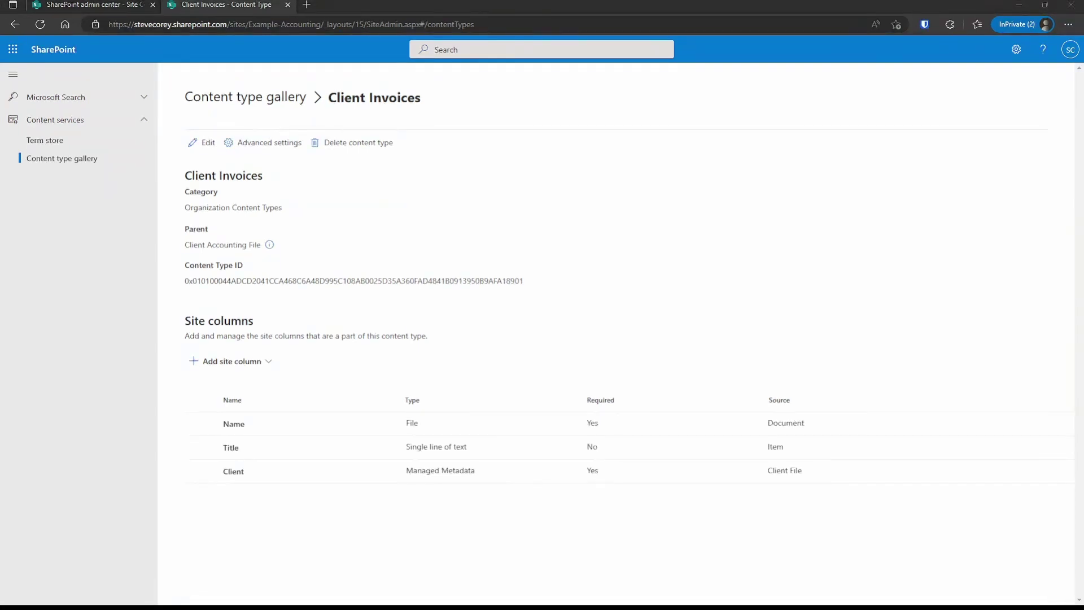
Start a new site column named Invoice Number in a new 'Organization Columns' category.
left_click(257, 361)
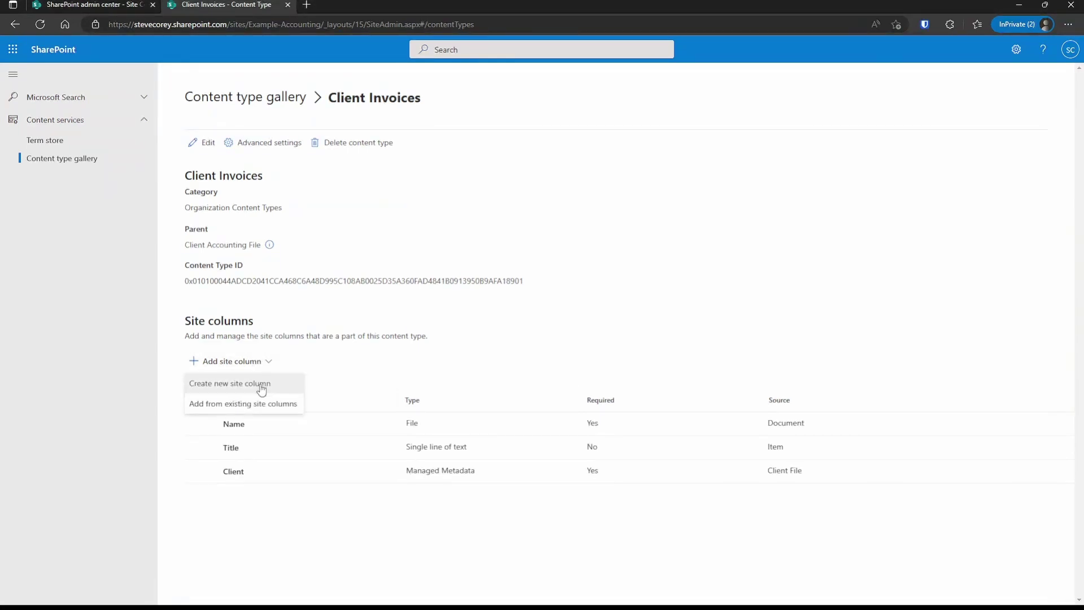
left_click(231, 380)
type("Invoice Number")
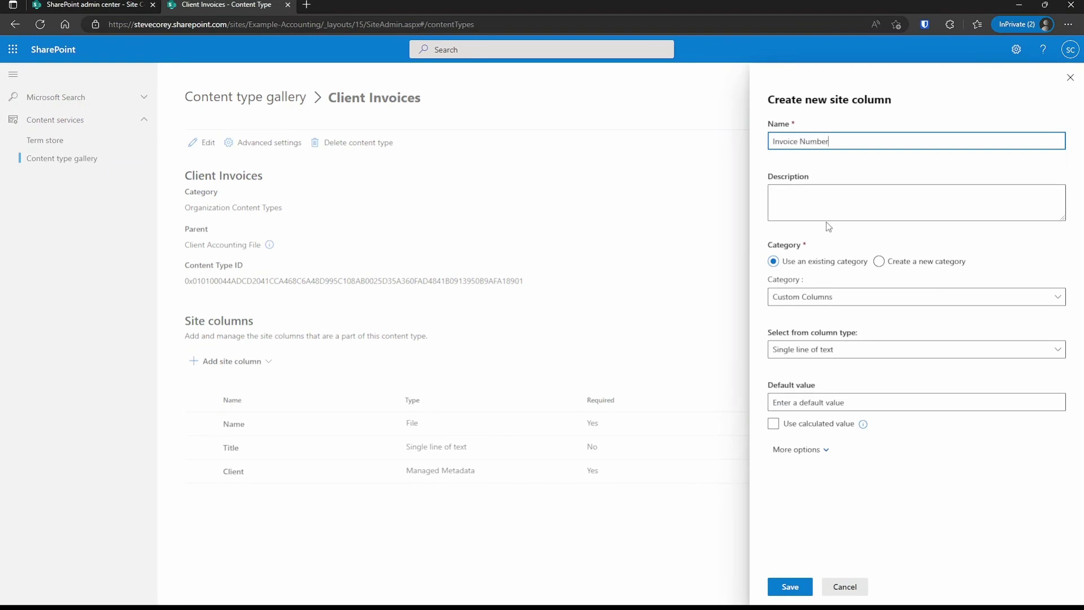
left_click(834, 303)
left_click(903, 266)
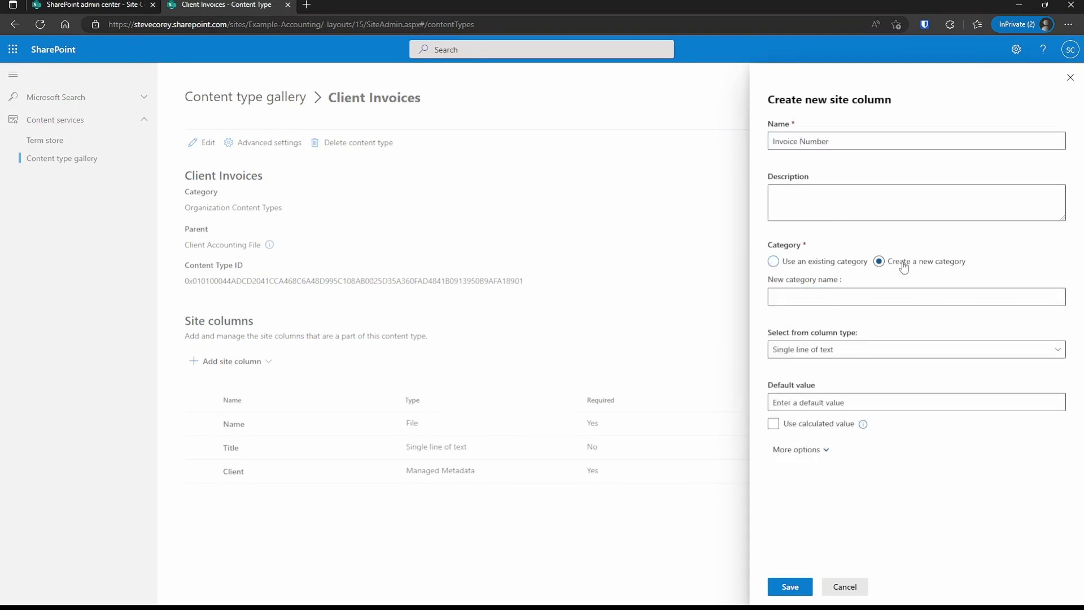
left_click(853, 295)
type("Organization Columns")
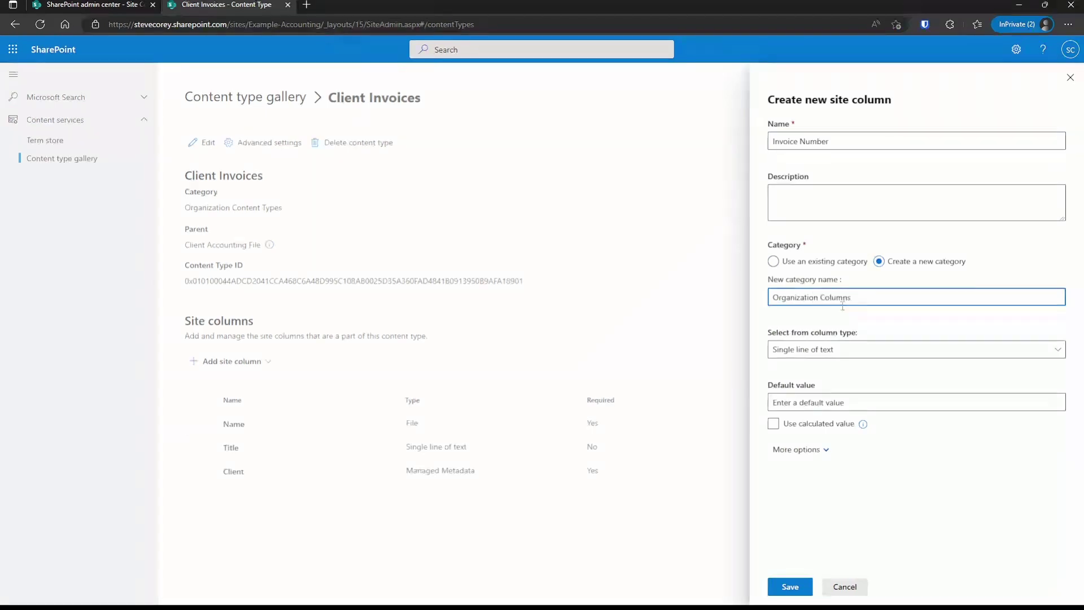
Make Invoice Number a required single line of text column and save it.
left_click(839, 350)
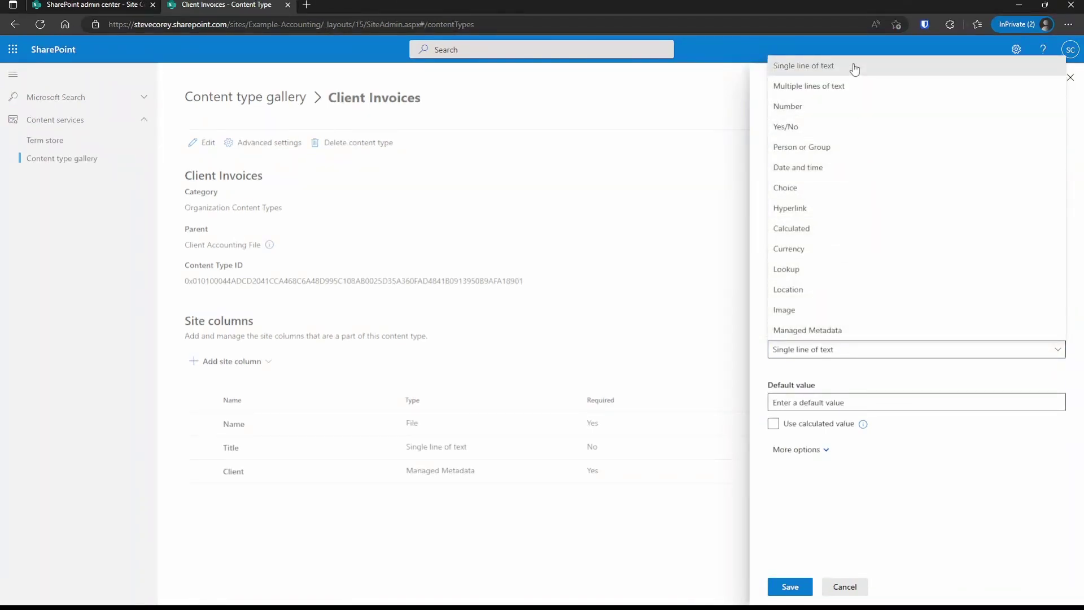
left_click(851, 107)
left_click(820, 460)
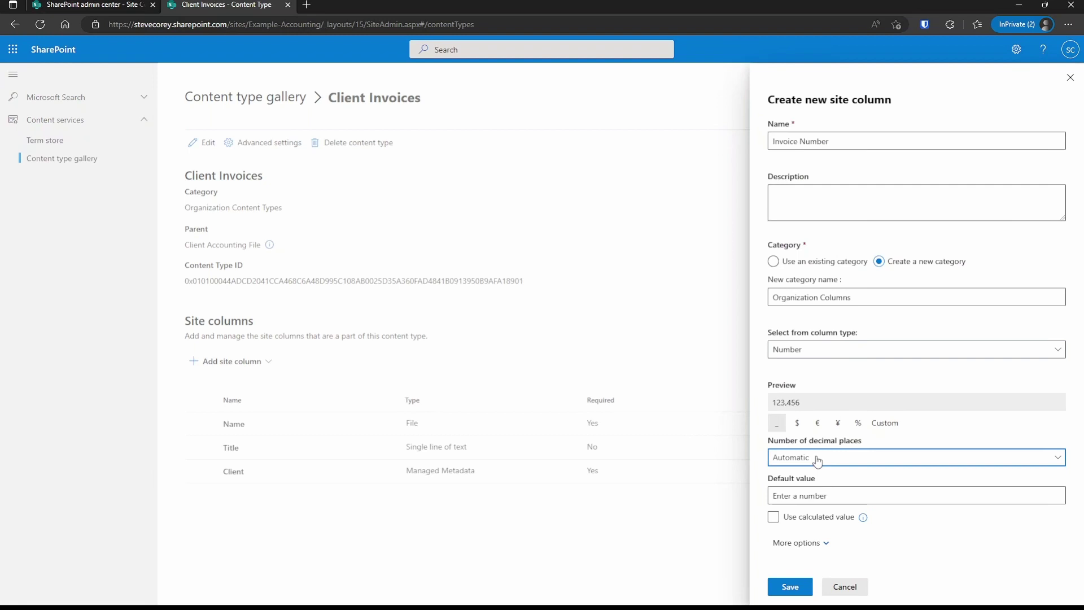
left_click(819, 335)
left_click(811, 519)
left_click(837, 349)
left_click(802, 68)
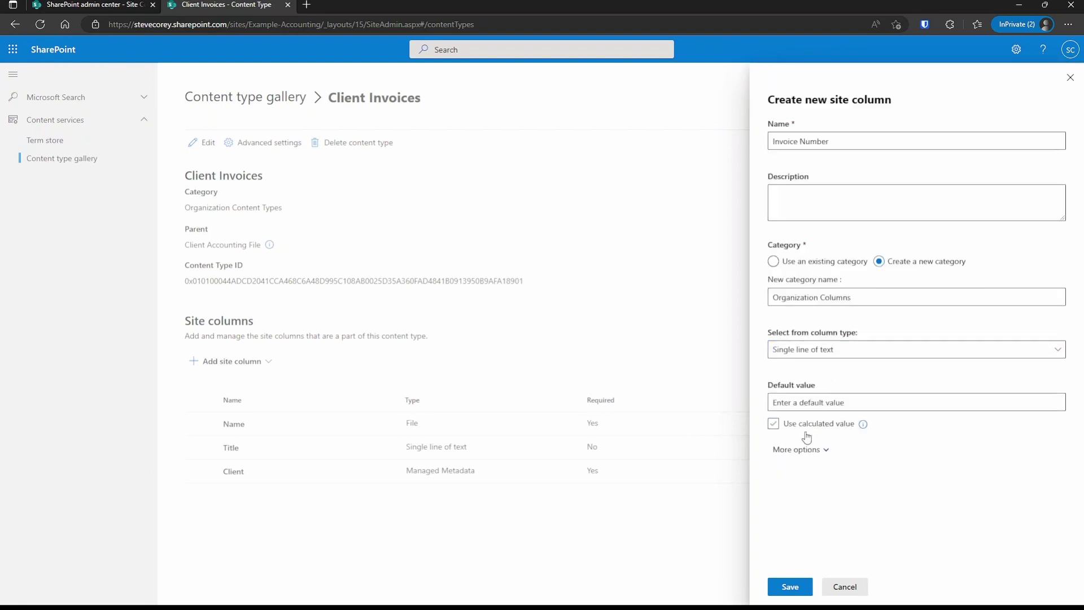
left_click(800, 450)
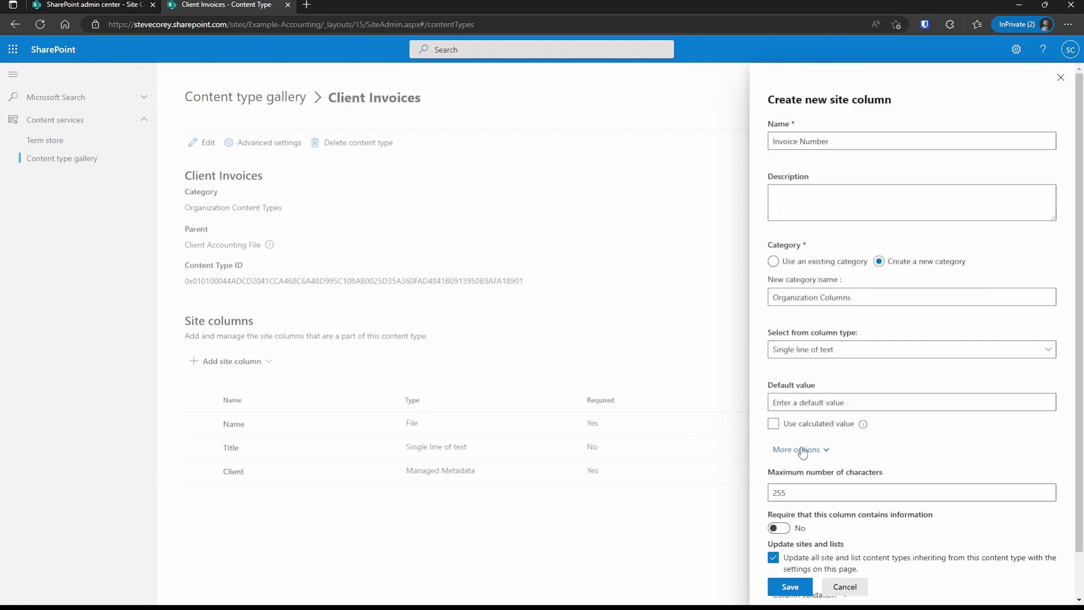
left_click(780, 528)
left_click(790, 587)
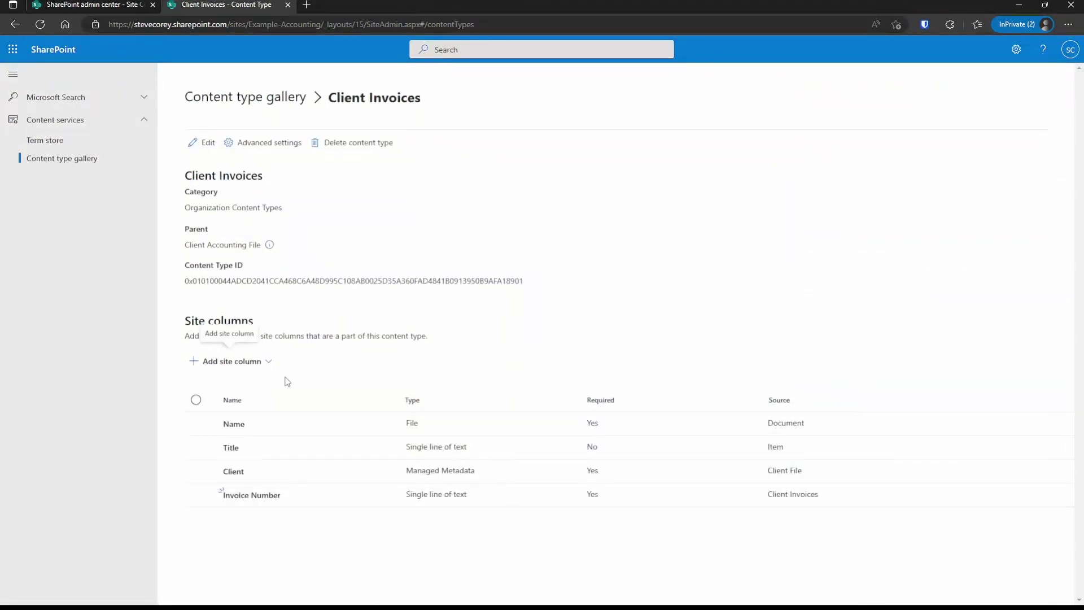
Add a required Invoice Date date-and-time site column in Organization Columns.
left_click(232, 360)
left_click(240, 383)
type("Invoice Date")
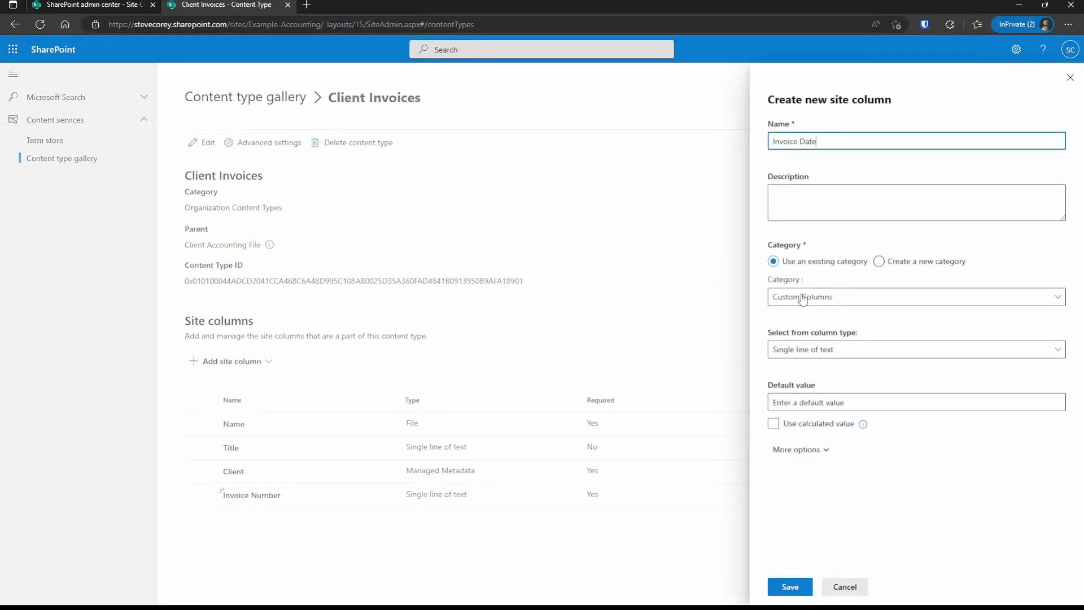
left_click(802, 299)
left_click(808, 516)
left_click(806, 348)
left_click(825, 167)
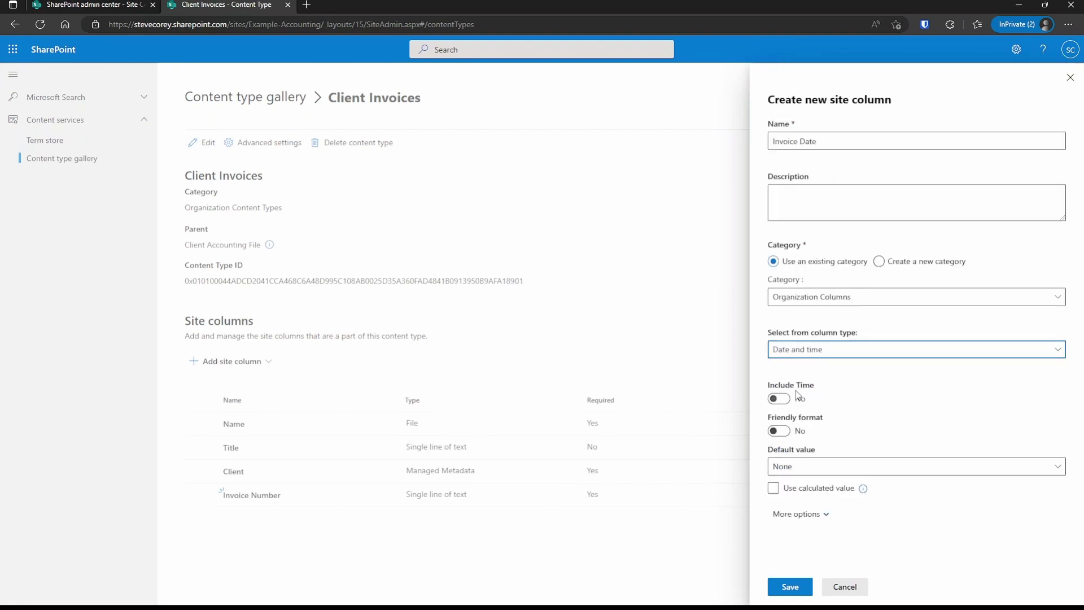
left_click(799, 514)
left_click(780, 553)
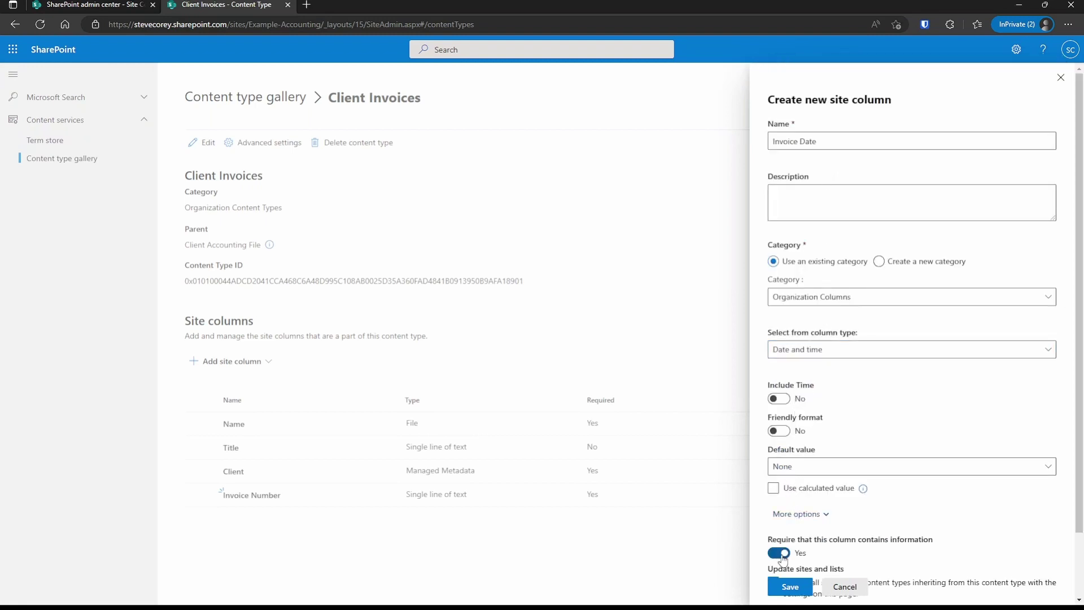
left_click(791, 587)
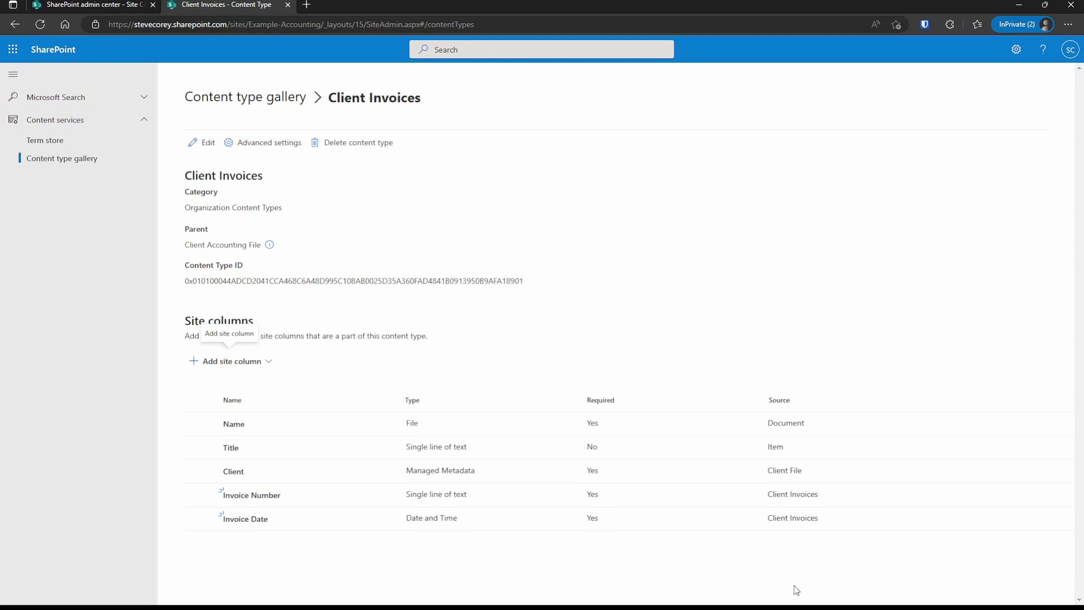
Create a document library named 'Invoices' on the Accounting site.
left_click(1016, 49)
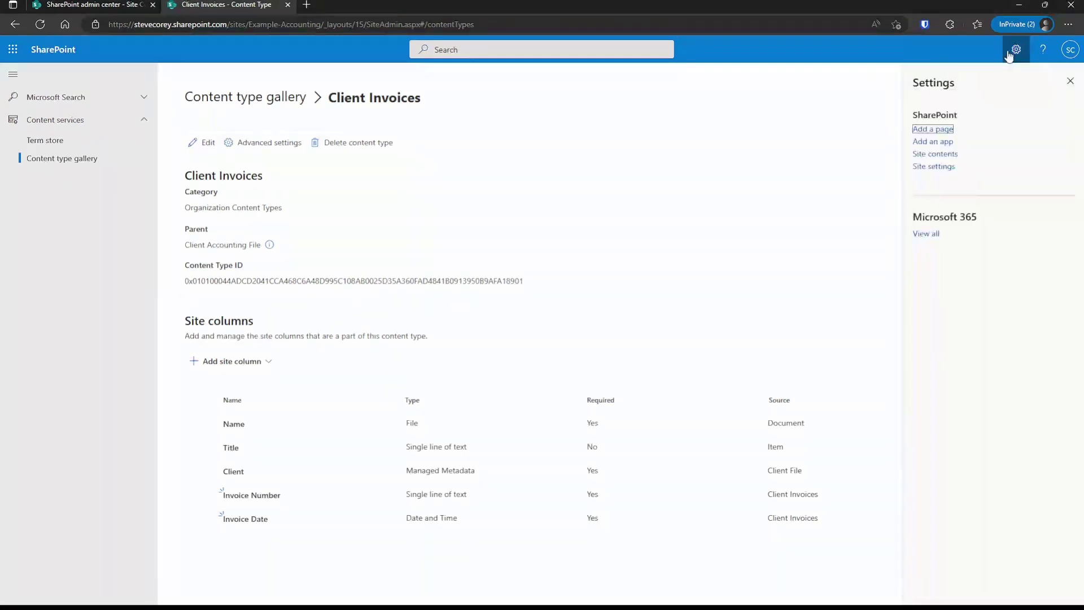
left_click(938, 154)
left_click(65, 148)
left_click(90, 206)
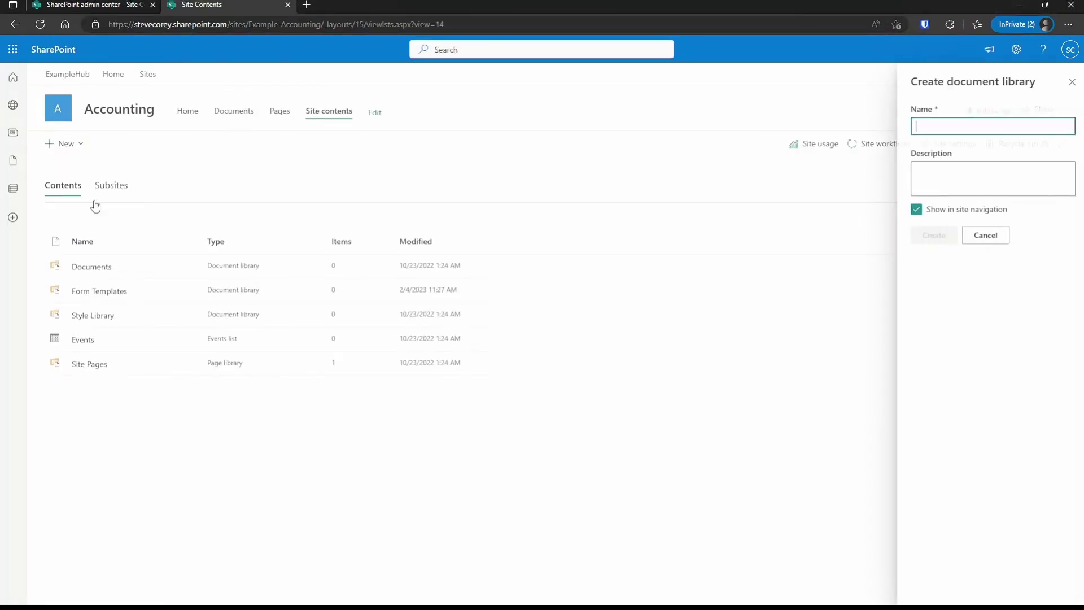
type("Invoices")
left_click(928, 235)
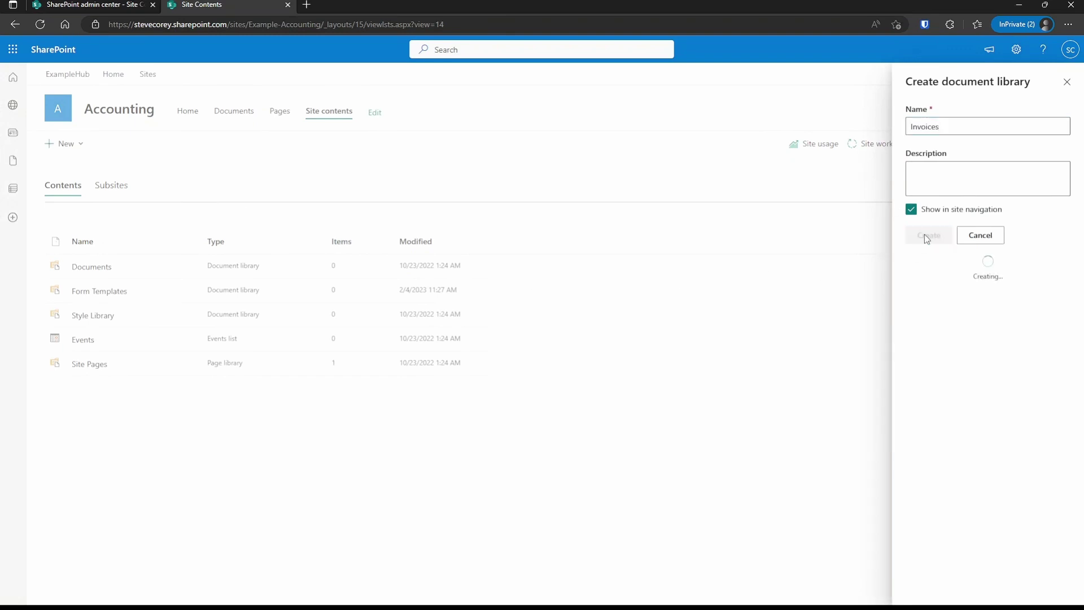
Allow management of content types in the Invoices library's advanced settings.
left_click(1016, 50)
left_click(939, 166)
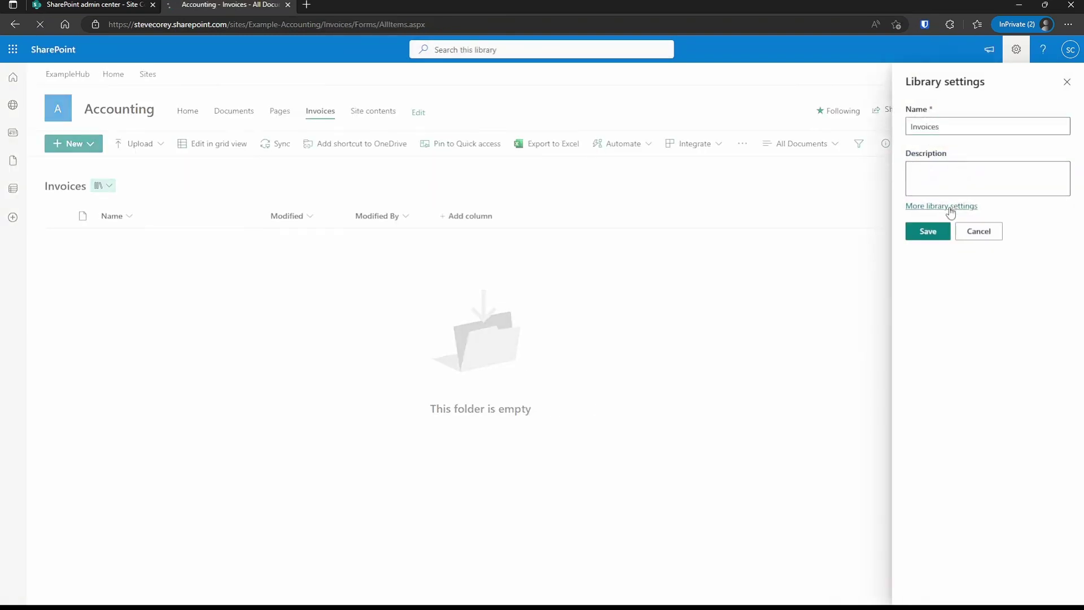
left_click(949, 206)
left_click(169, 268)
left_click(261, 208)
scroll(462, 479, "down", 15)
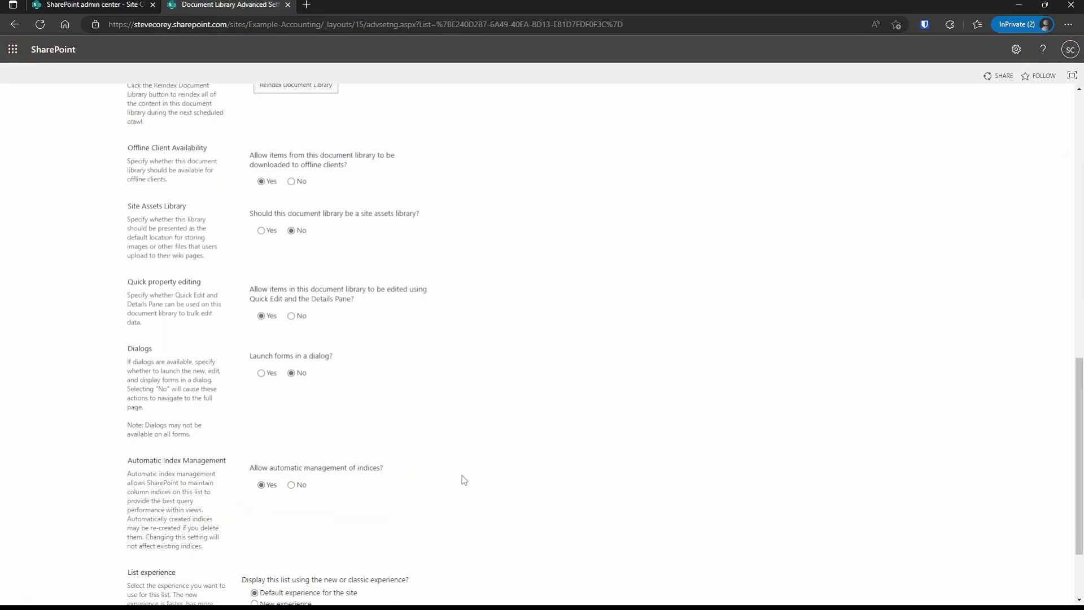
left_click(381, 551)
Add the Client Invoices content type to Invoices and delete the Document content type.
left_click(161, 417)
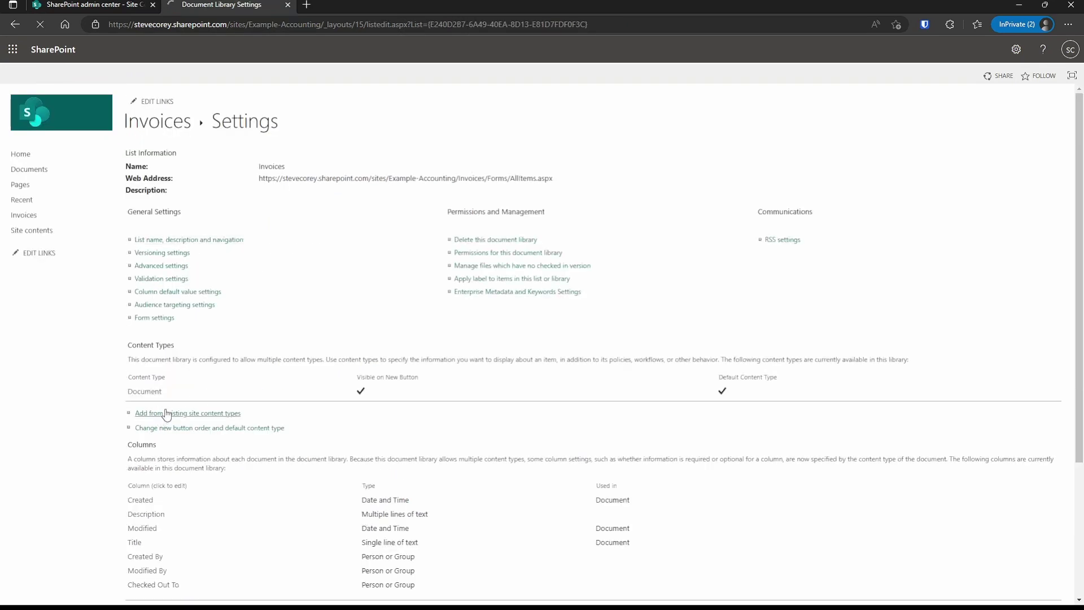
left_click(462, 246)
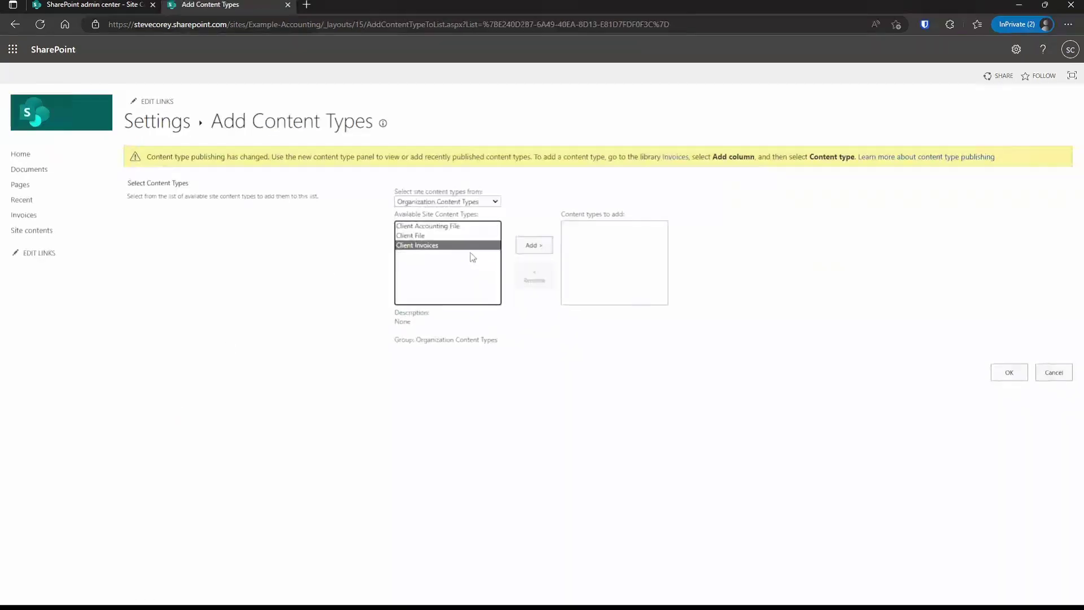
left_click(534, 246)
left_click(1009, 373)
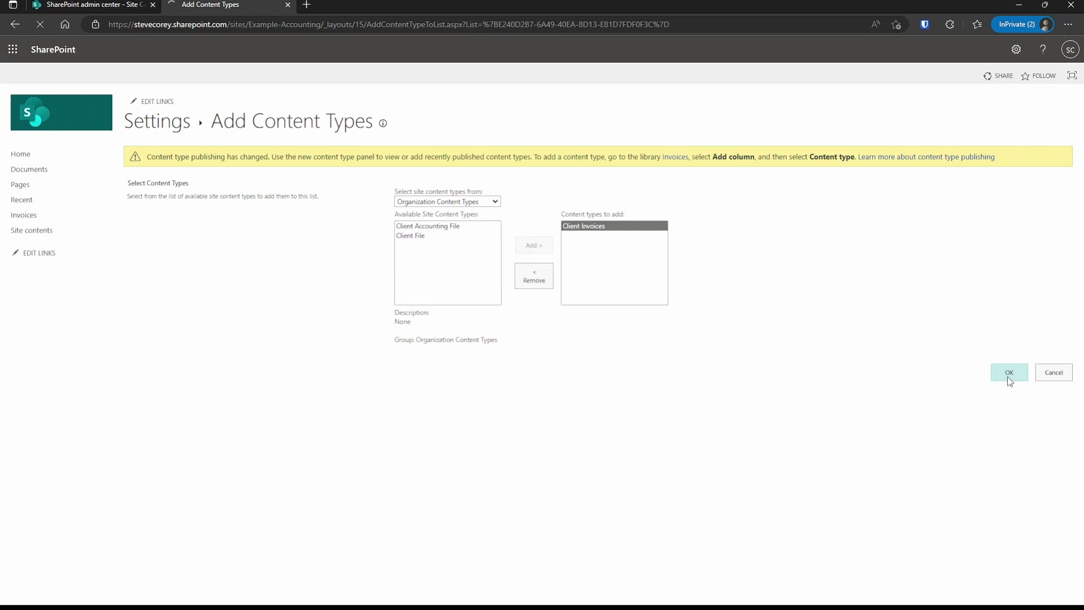
left_click(145, 391)
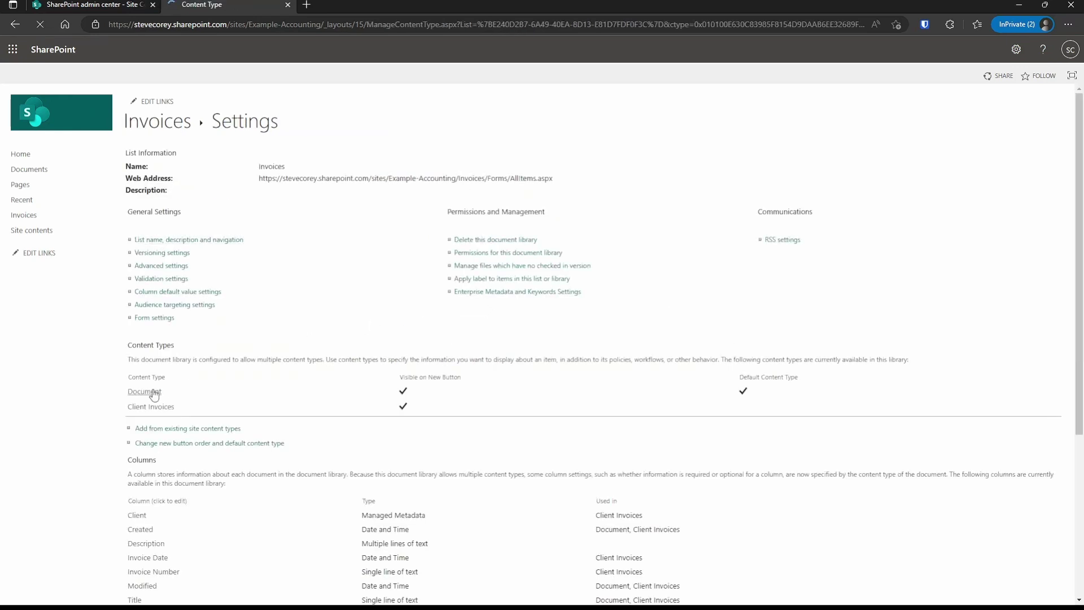
left_click(201, 280)
left_click(598, 83)
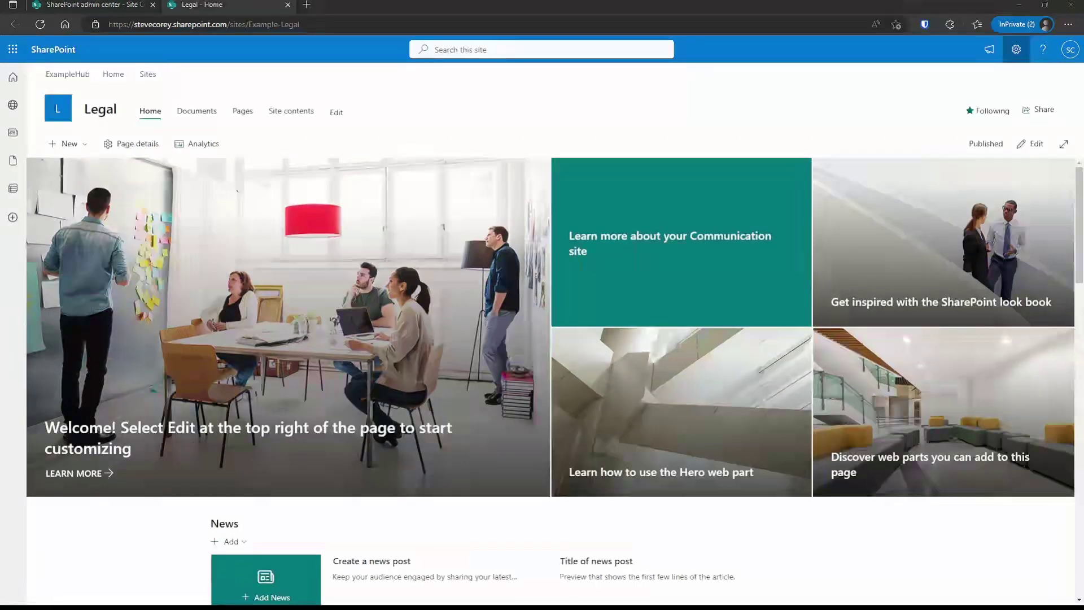
Go to the Legal site's Site content types page via site settings.
left_click(1017, 50)
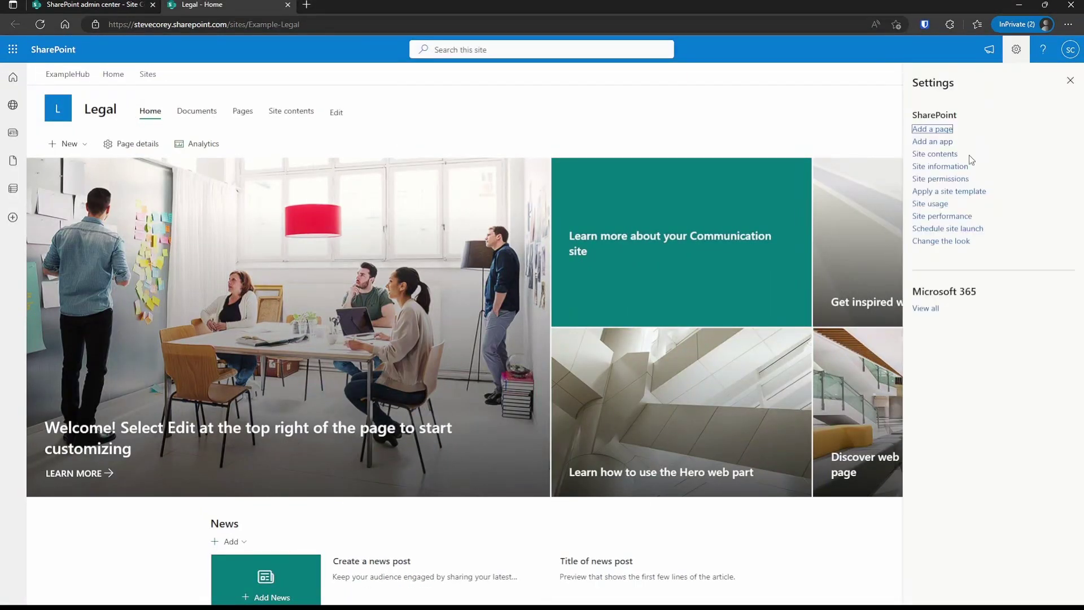
left_click(940, 166)
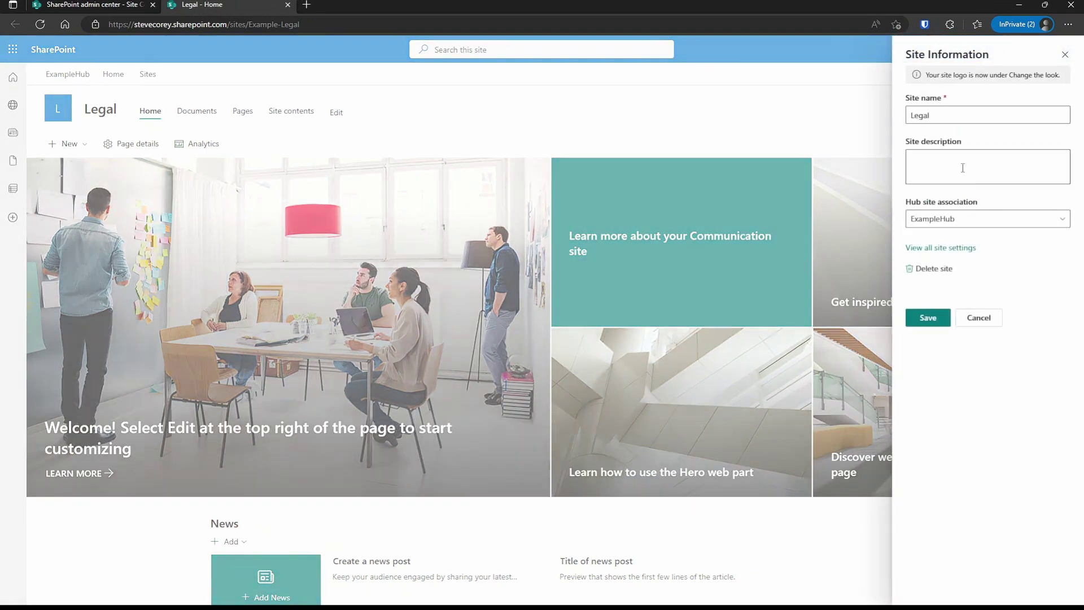
left_click(958, 248)
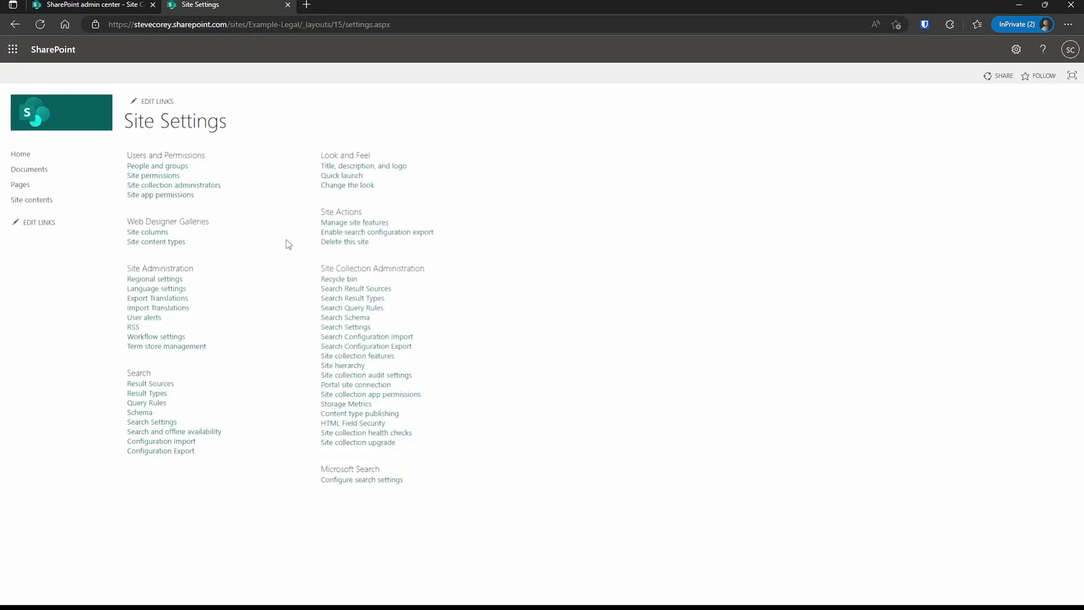
left_click(179, 247)
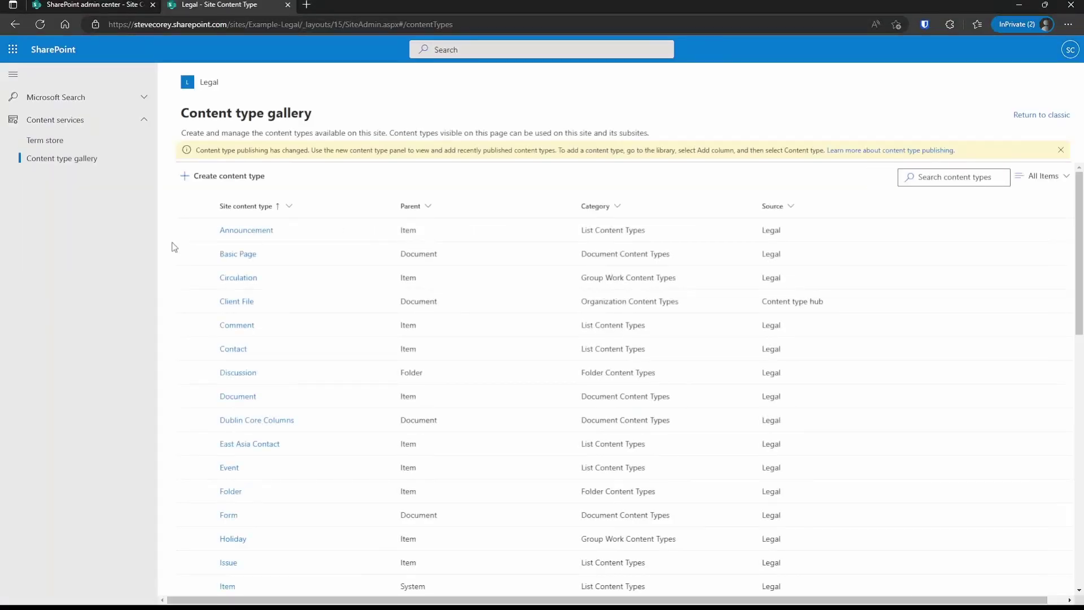
Define a 'Contracts' content type in Organization Content Types with parent Client File.
left_click(257, 177)
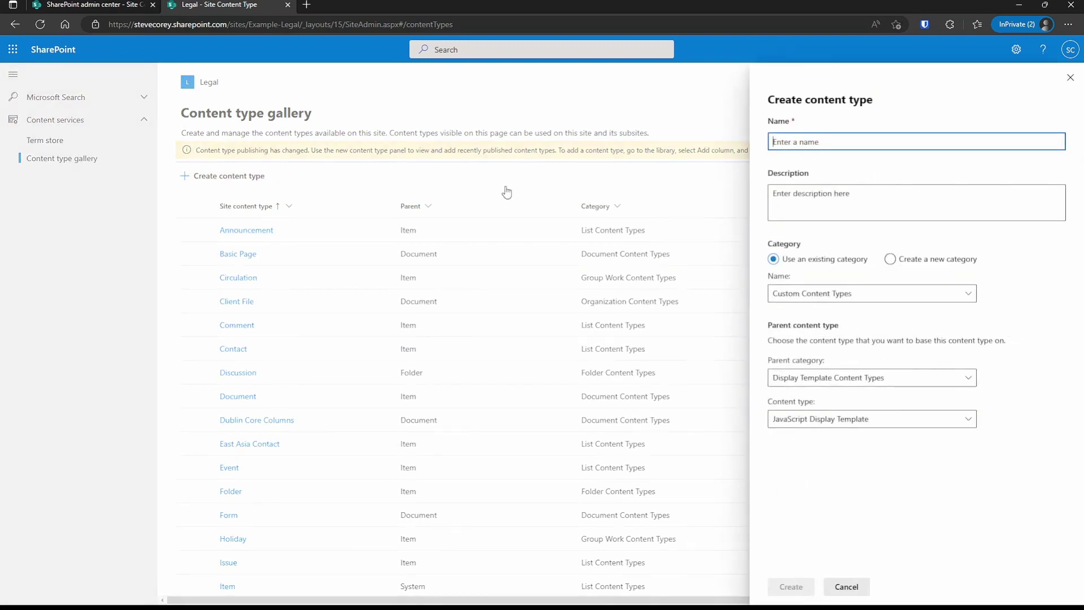
type("Contracts")
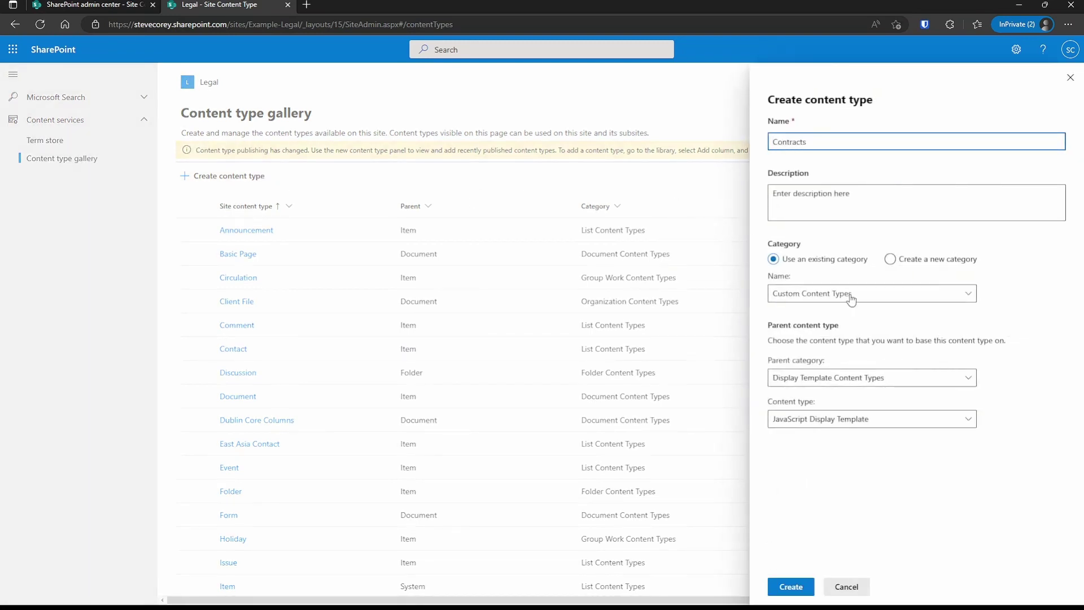
left_click(850, 297)
left_click(821, 435)
left_click(827, 378)
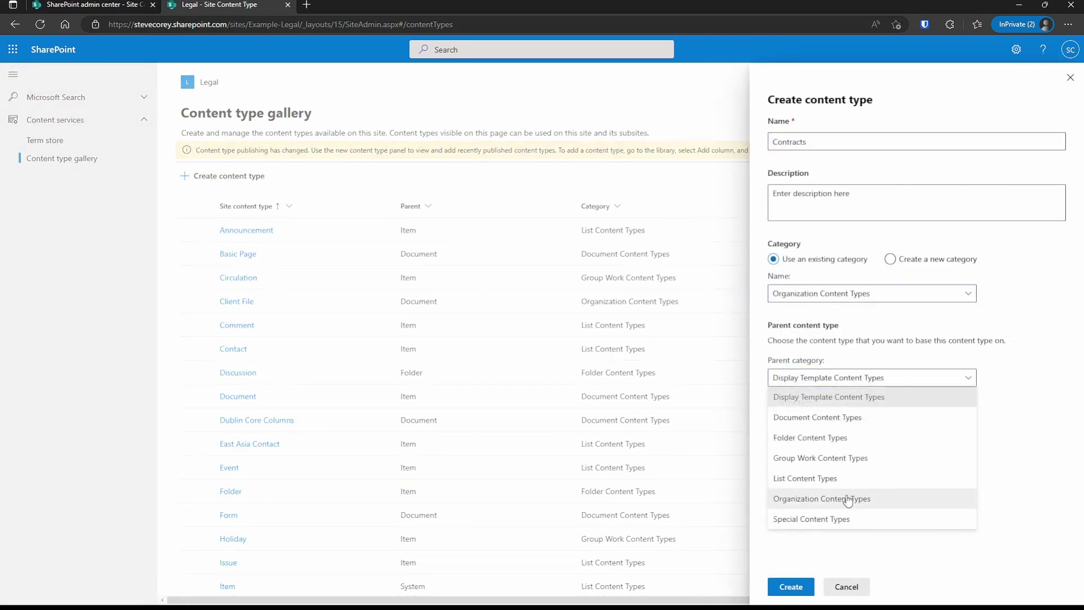
left_click(785, 499)
left_click(840, 422)
left_click(813, 439)
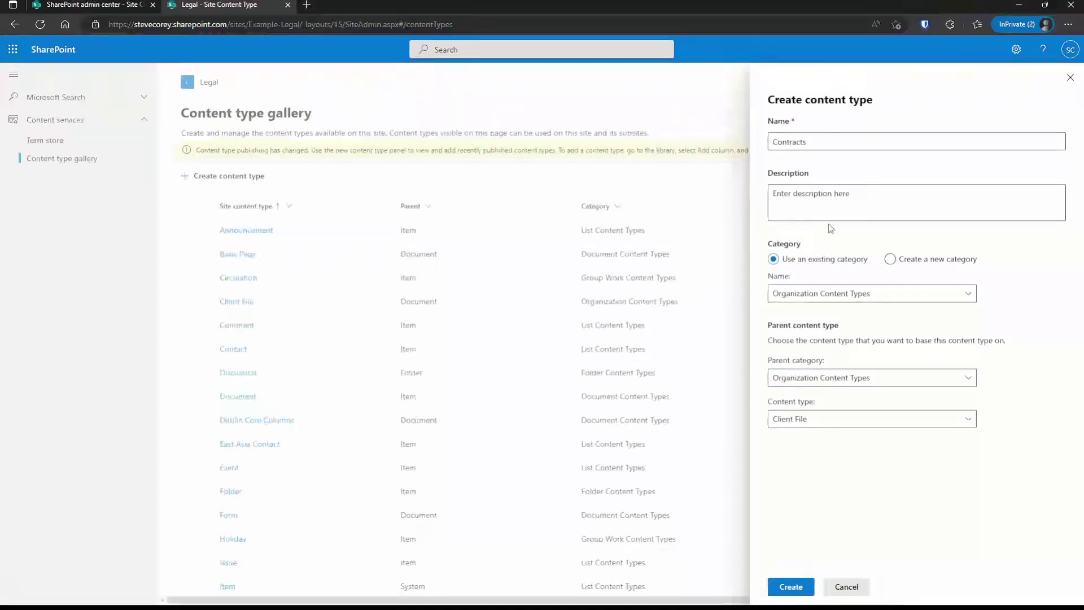
Rename the content type to 'Client Contract' and create it.
left_click(826, 144)
key("BackSpace")
left_click(853, 491)
left_click(835, 143)
key("Home")
type("Client")
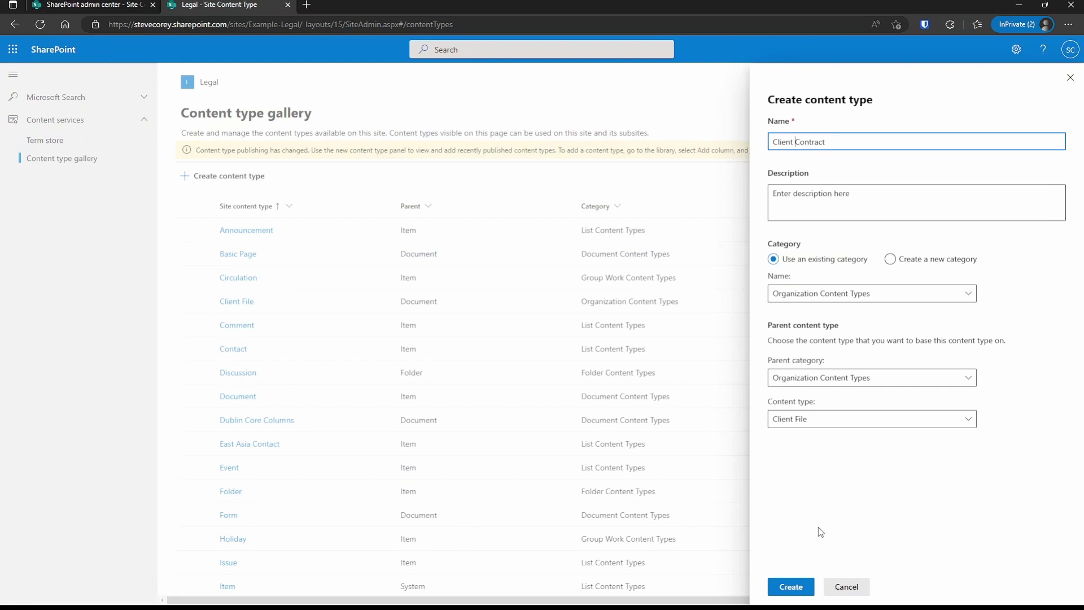
left_click(790, 586)
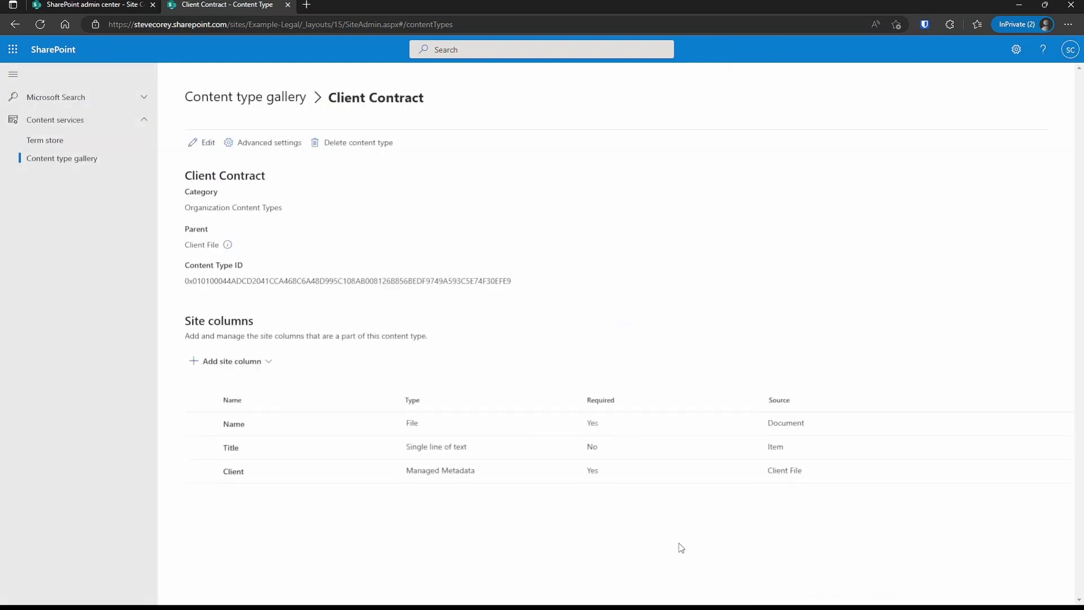
Add a required Contract Date date-and-time column in a new Organization Columns category.
left_click(236, 362)
left_click(229, 384)
type("Contract Date")
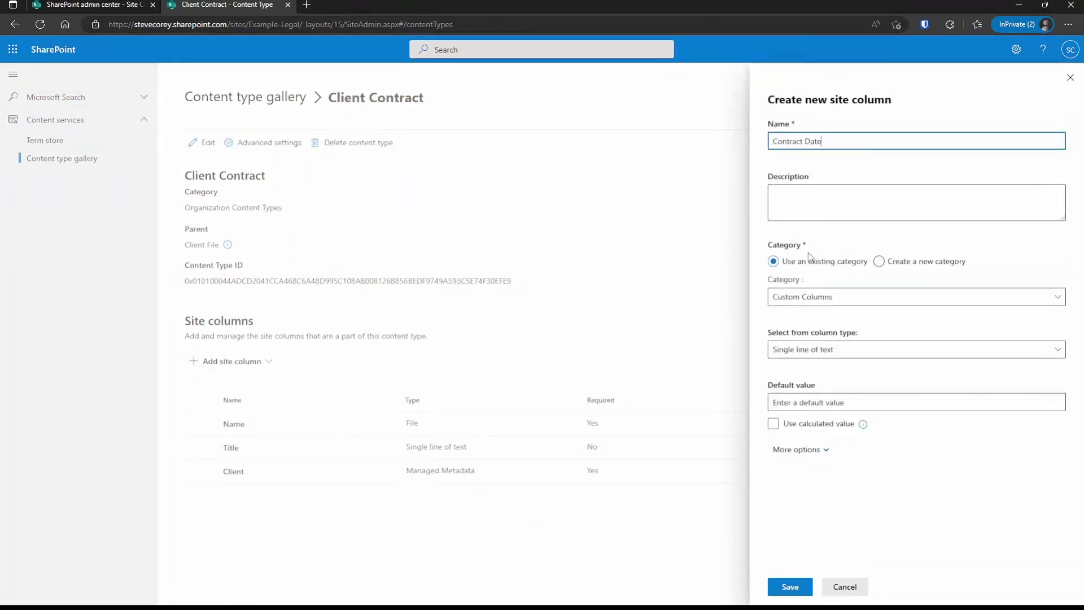
left_click(811, 296)
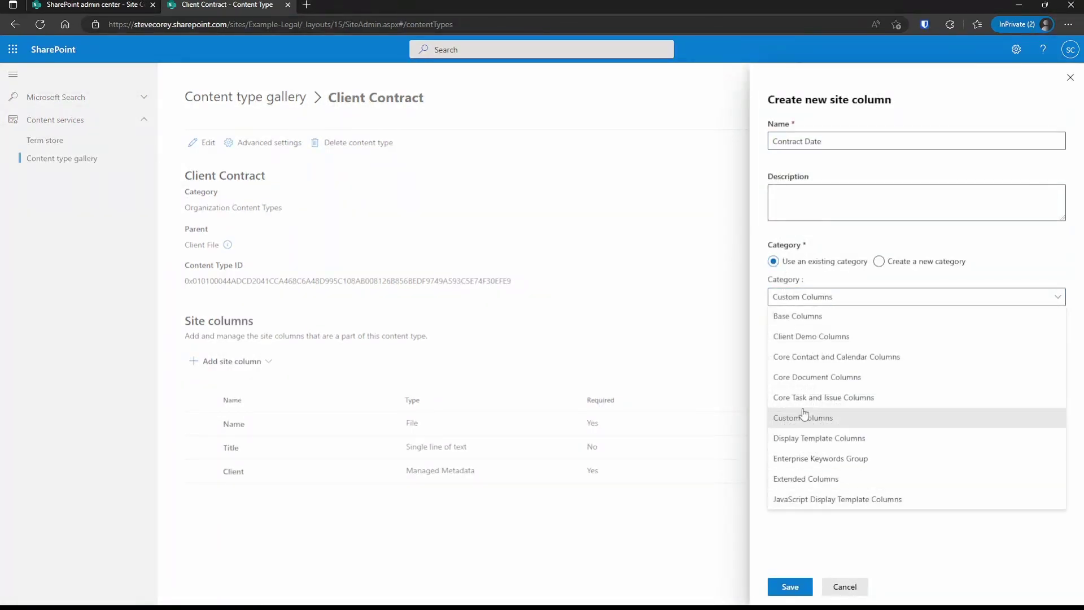
left_click(915, 265)
left_click(868, 293)
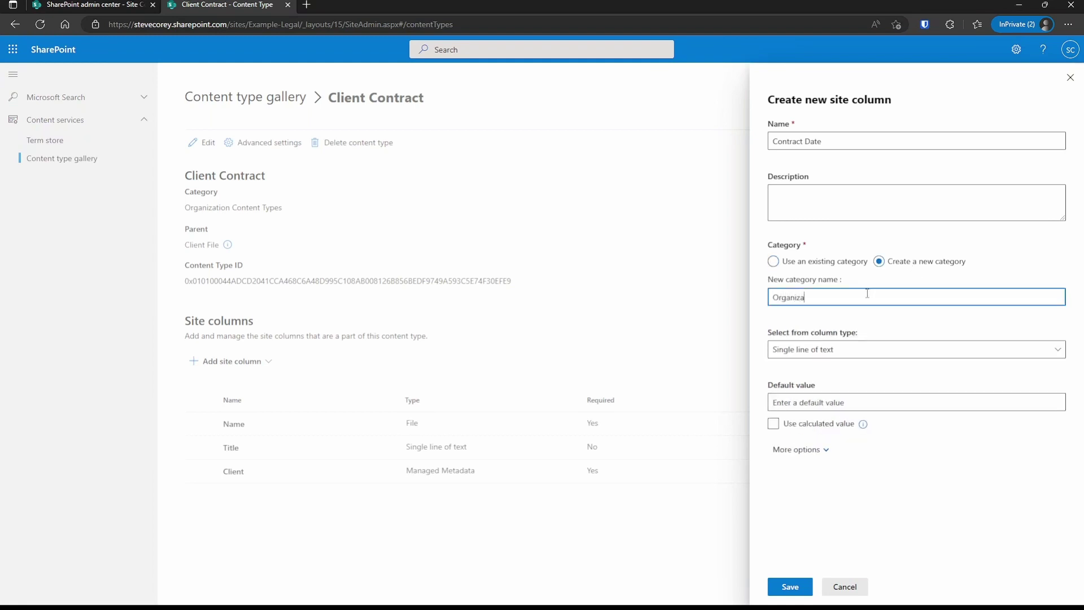
left_click(839, 353)
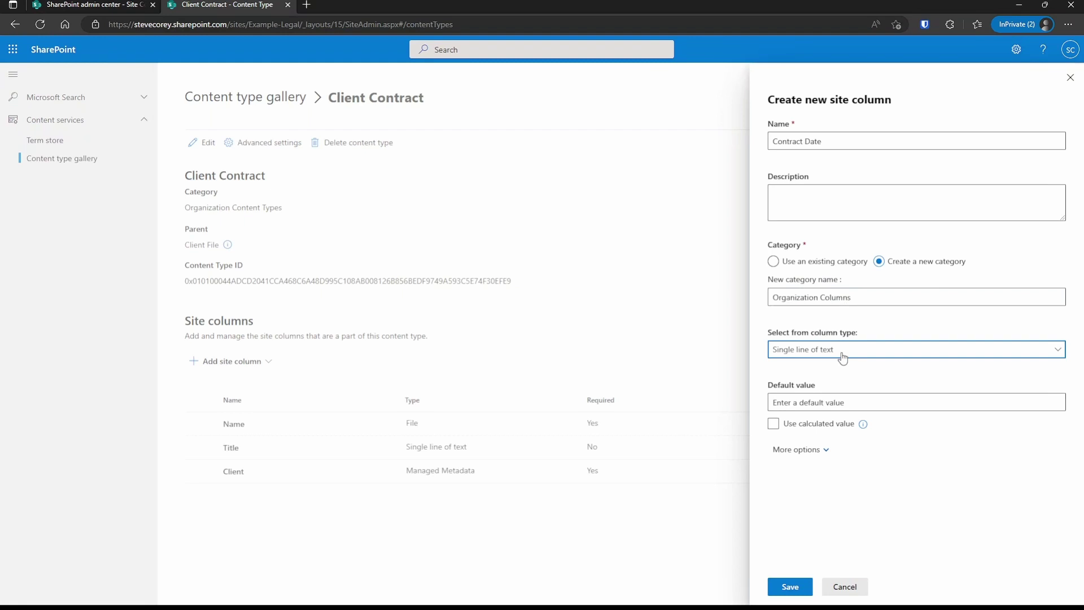
left_click(818, 168)
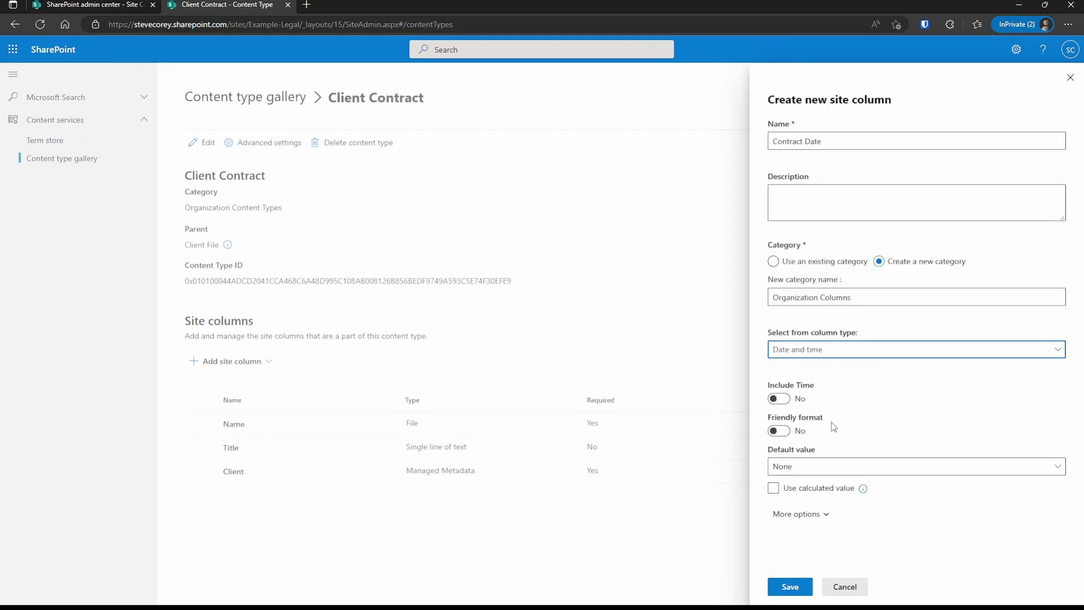
left_click(796, 514)
scroll(793, 559, "down", 1)
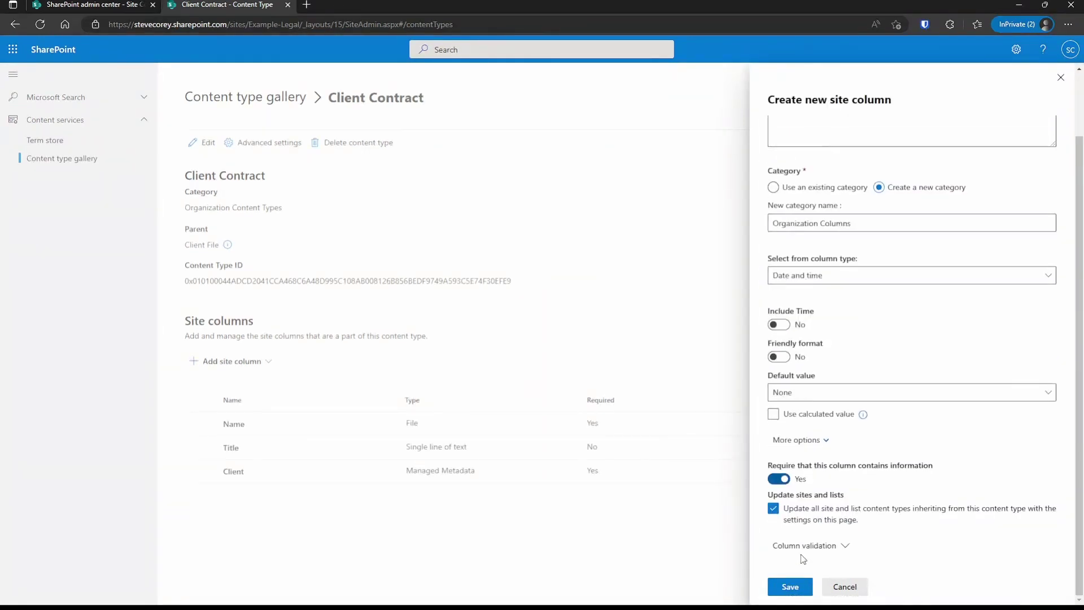
left_click(790, 586)
Add an optional Sign Date date-and-time column in Organization Columns.
left_click(236, 362)
left_click(243, 383)
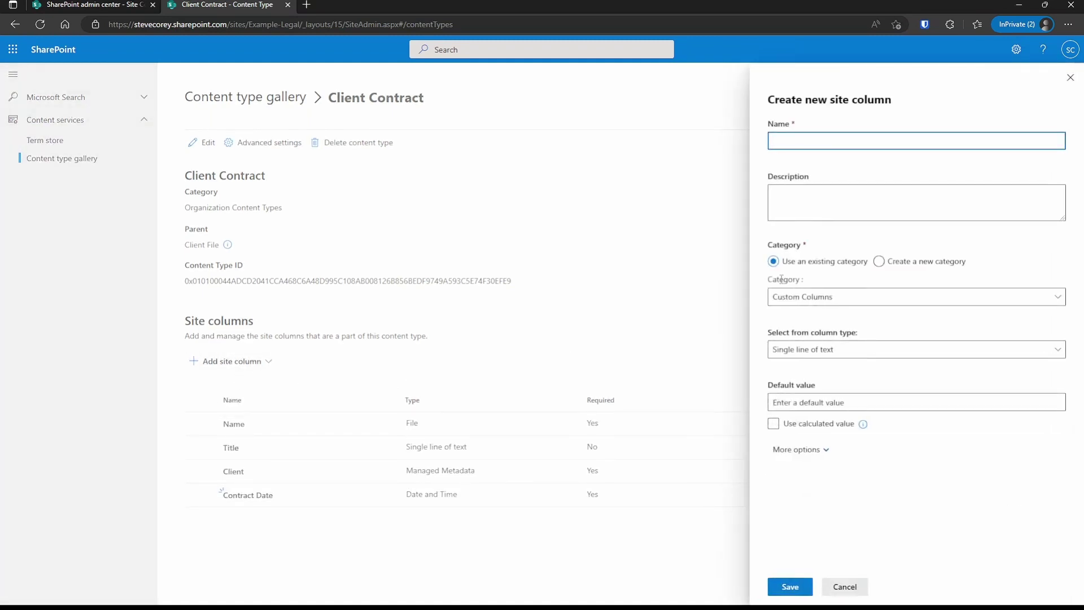
type("Sign Date")
left_click(791, 296)
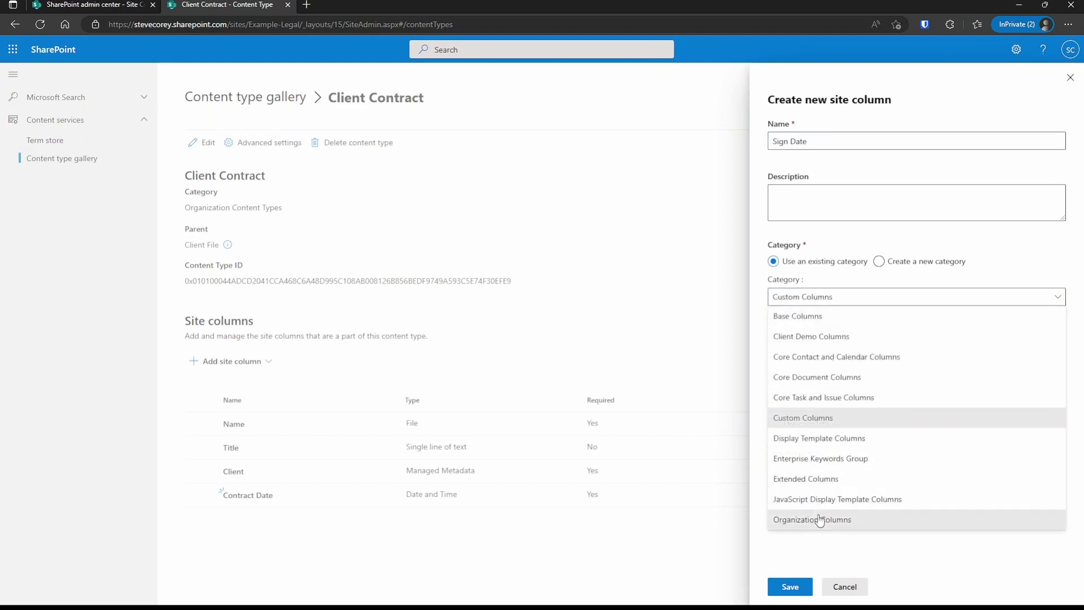
left_click(822, 518)
left_click(819, 349)
left_click(816, 165)
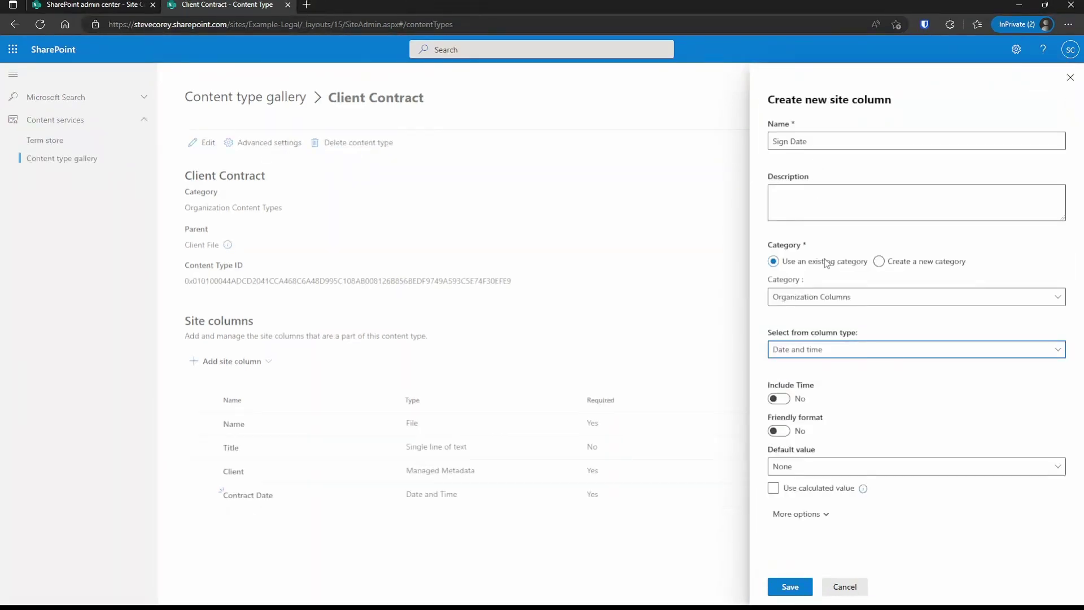
left_click(803, 515)
scroll(924, 525, "down", 1)
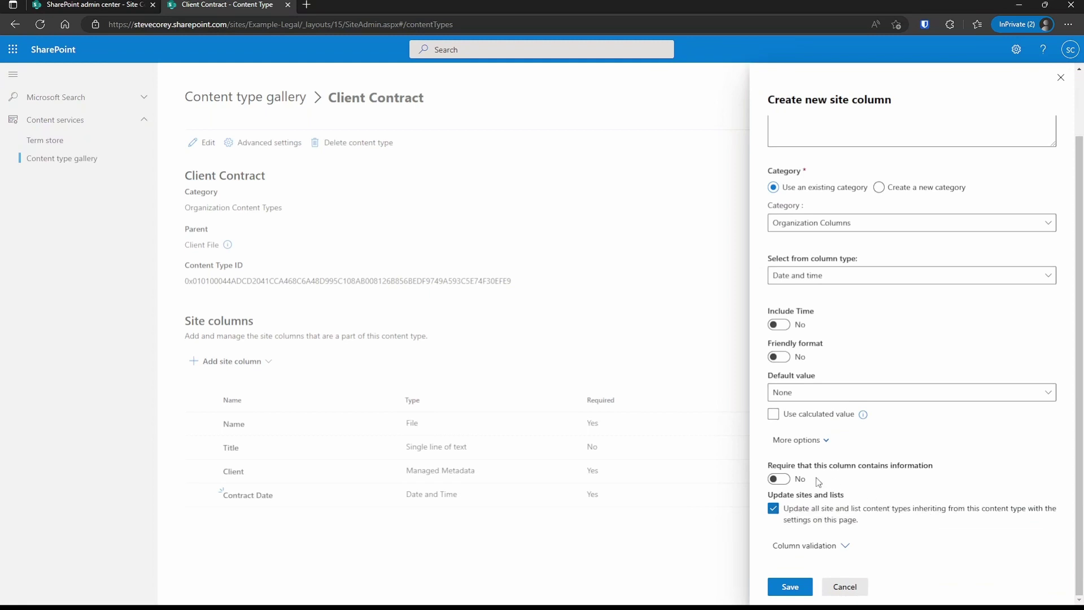
left_click(789, 586)
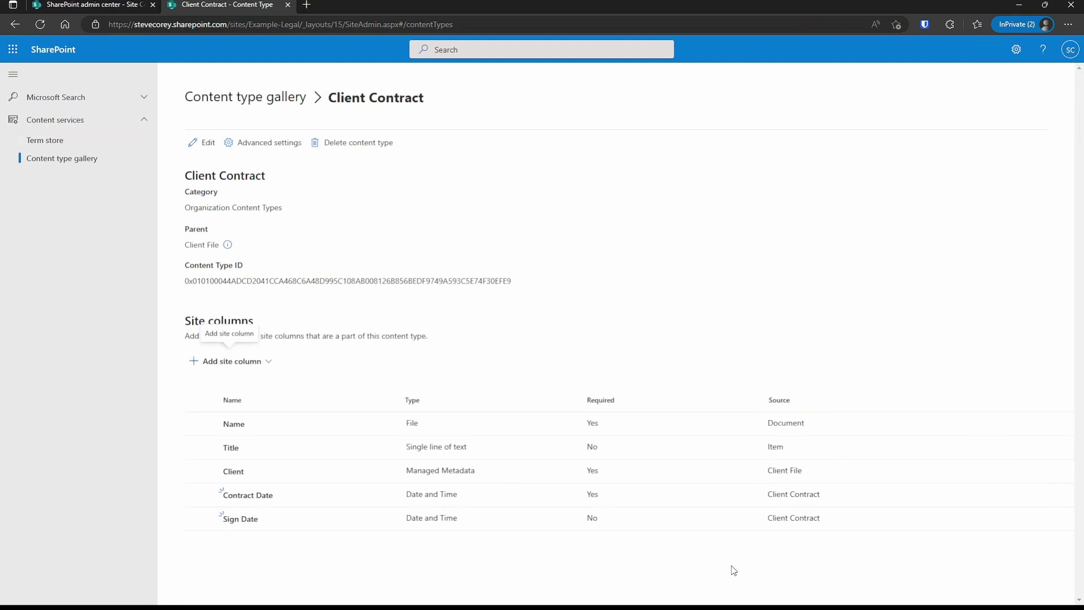
Create a document library named 'Contracts' on the Legal site.
left_click(1016, 49)
left_click(940, 156)
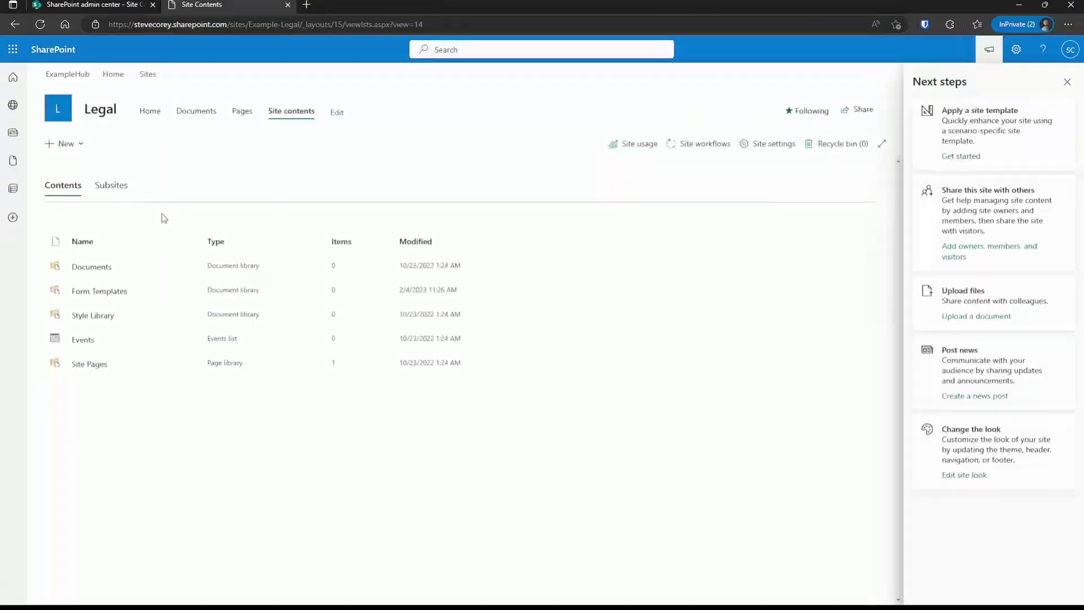
left_click(64, 143)
left_click(76, 207)
type("Contracts")
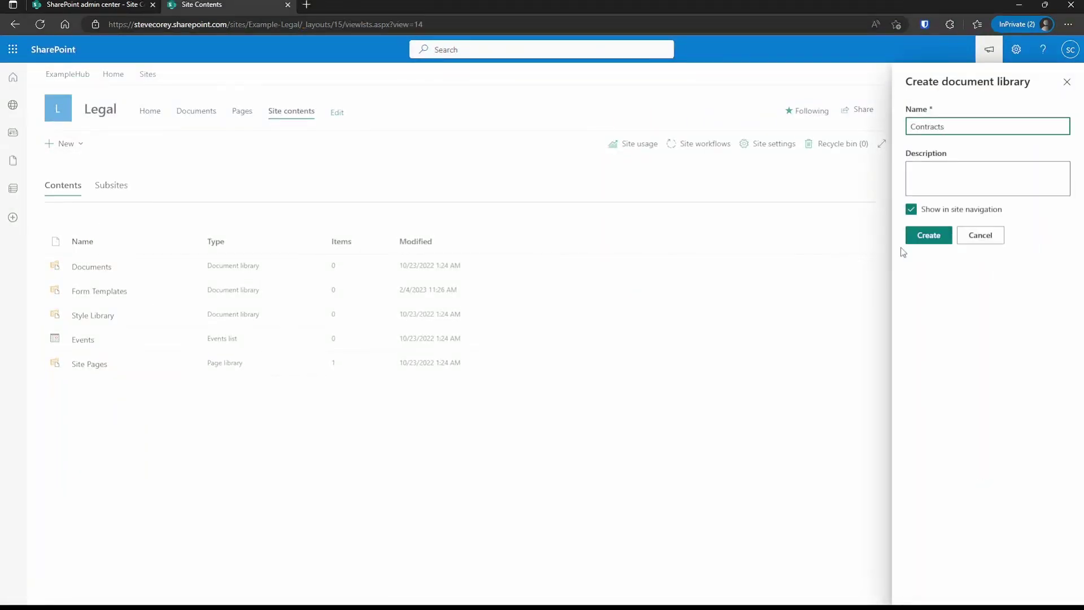
left_click(926, 236)
Allow management of content types in the Contracts library's advanced settings.
left_click(1016, 49)
left_click(940, 152)
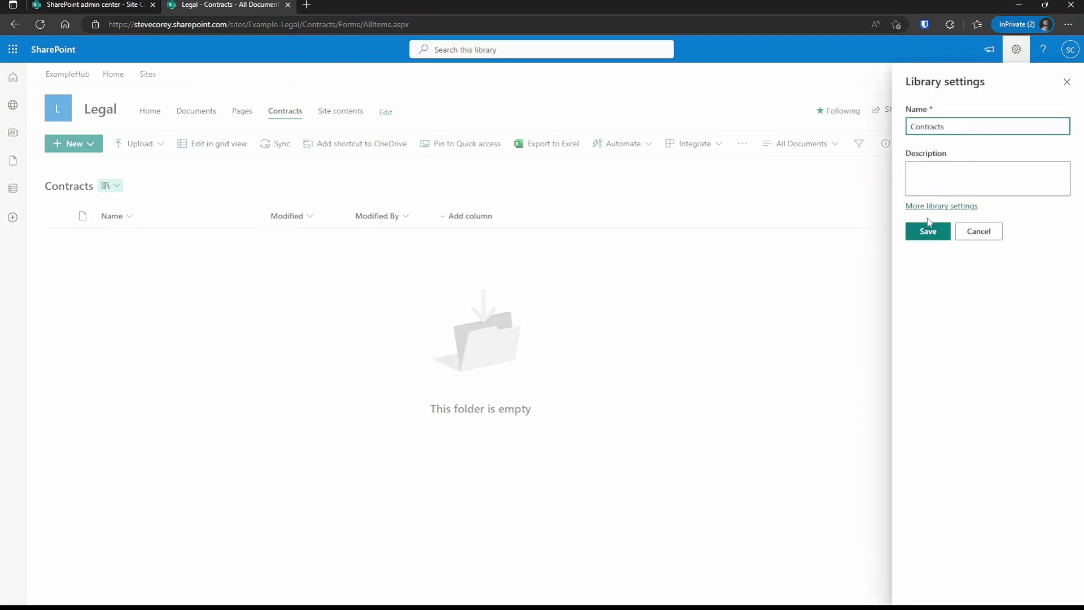
left_click(926, 206)
left_click(162, 265)
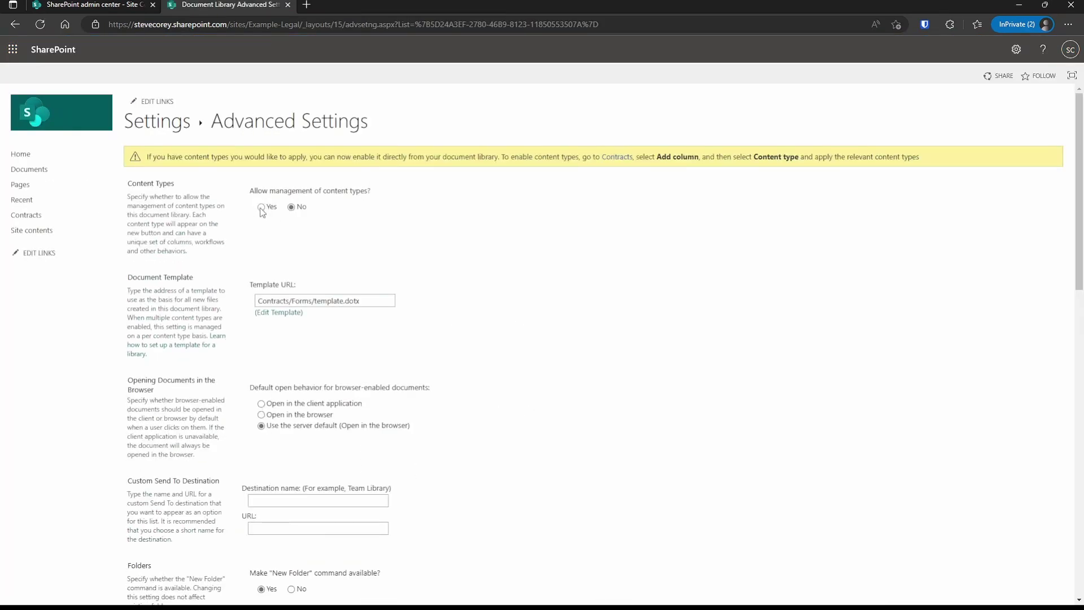
scroll(386, 549, "down", 15)
left_click(385, 551)
Add the Client Contract content type to Contracts and delete the Document content type.
left_click(181, 417)
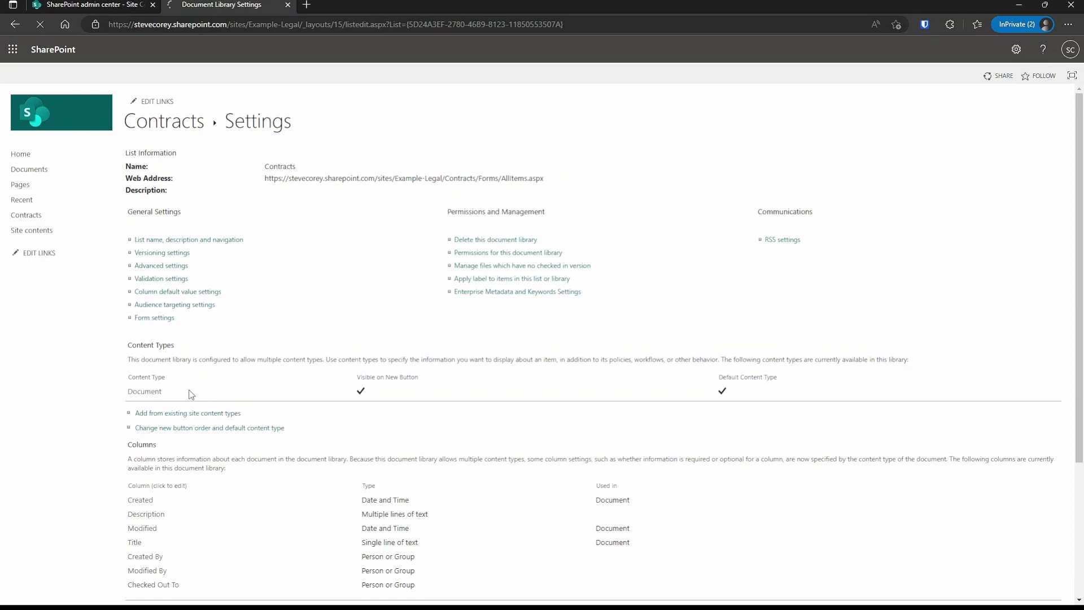
left_click(464, 201)
left_click(452, 260)
left_click(534, 246)
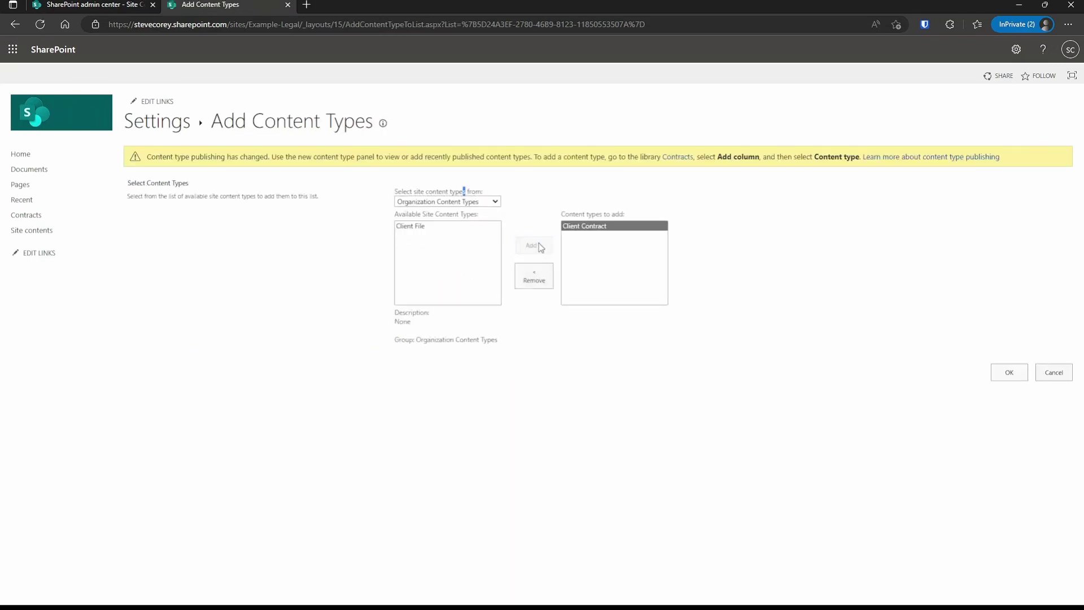
left_click(1003, 373)
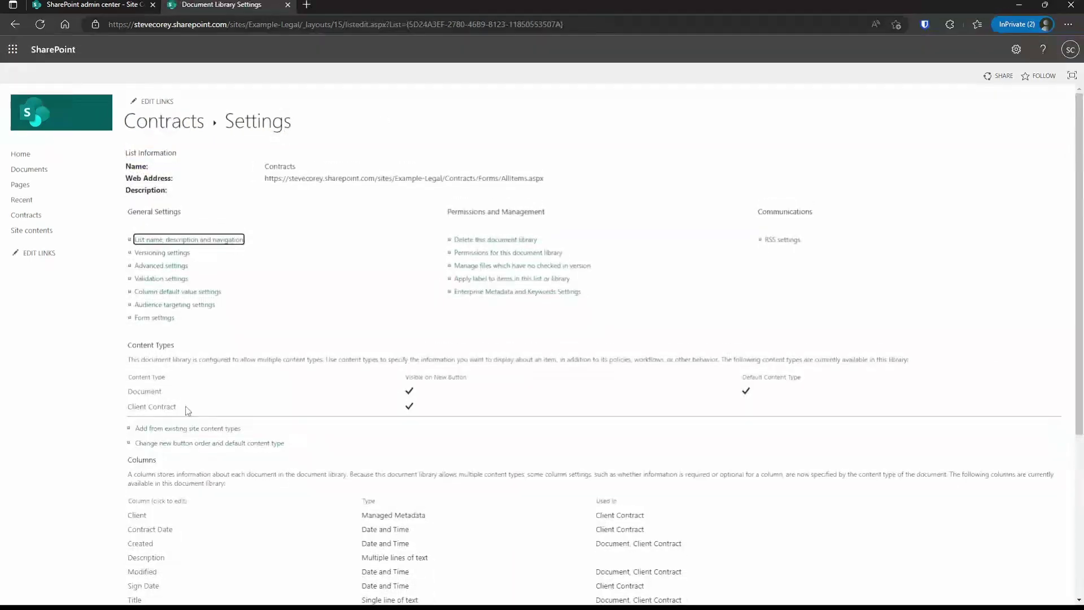
left_click(145, 391)
left_click(168, 281)
left_click(596, 85)
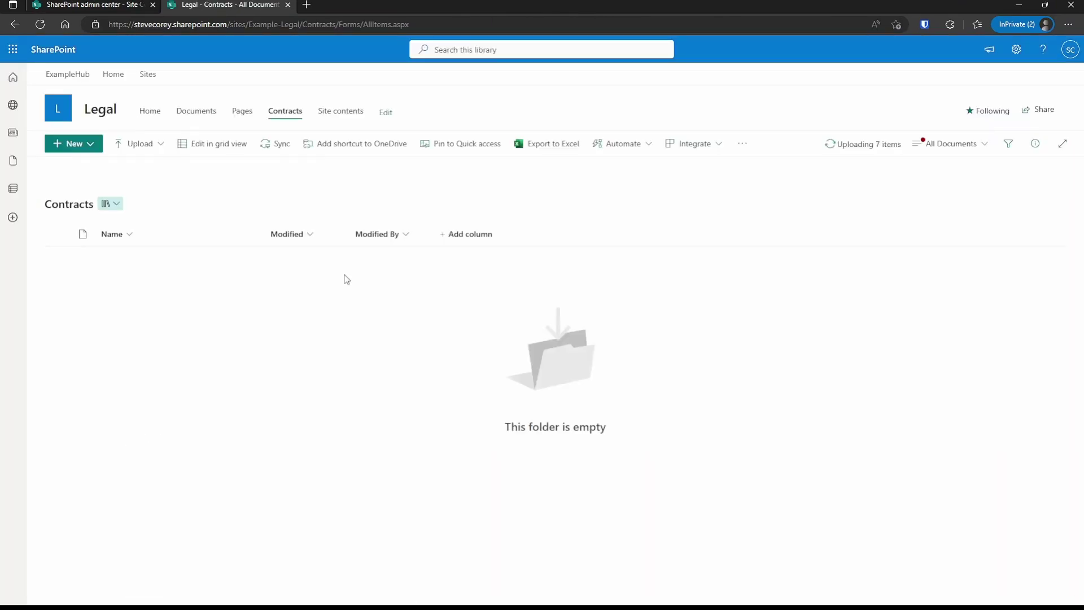
Tag C912592-1.docx with client A1 Insurance, Contract Date 2/11/2023 and a Sign Date.
left_click(424, 266)
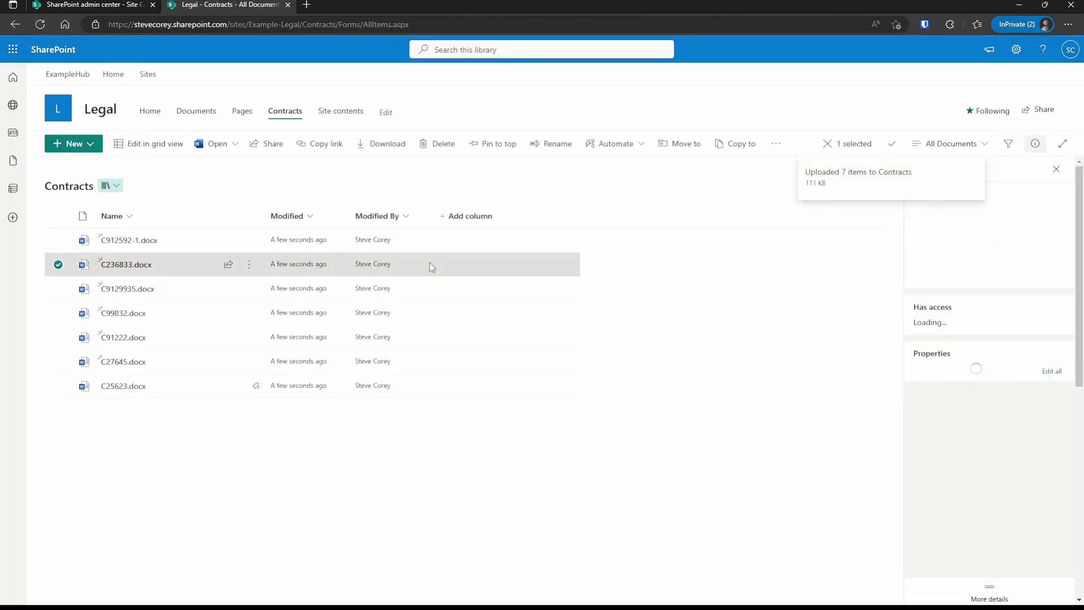
left_click(455, 248)
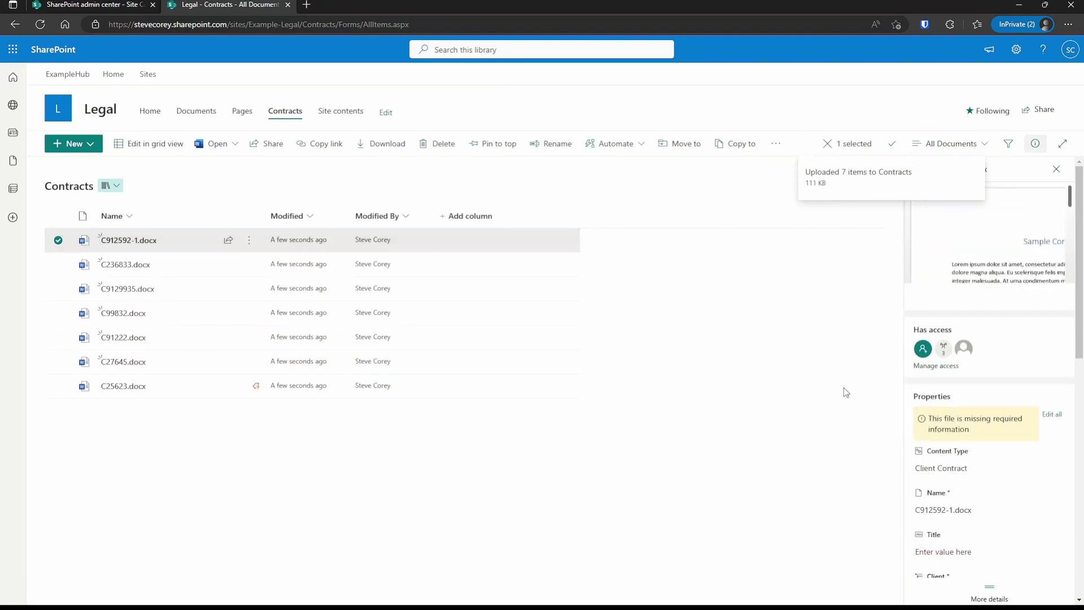
scroll(980, 451, "down", 4)
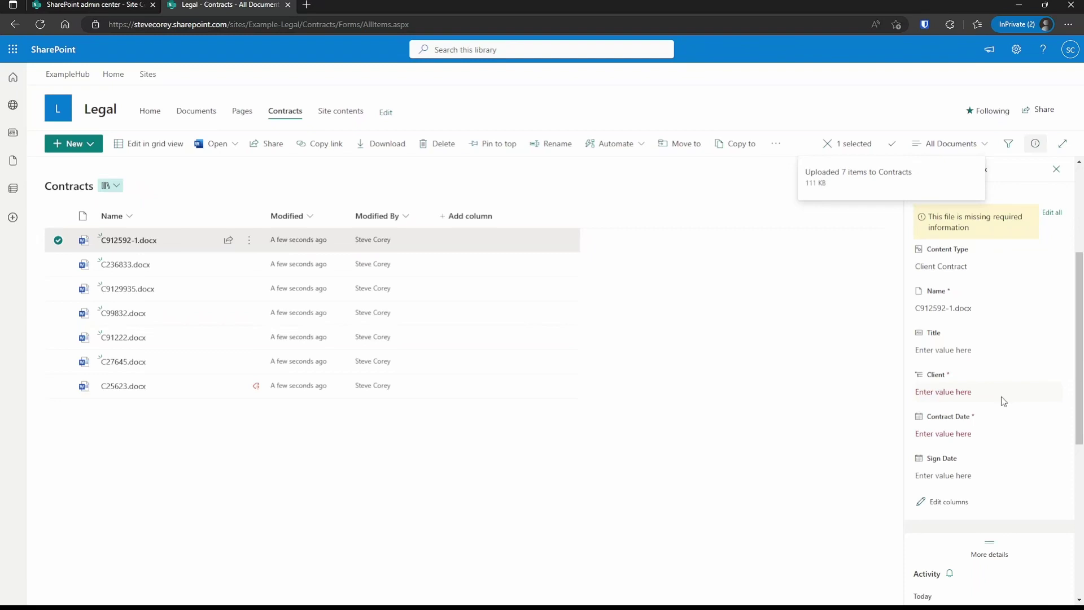
left_click(1001, 398)
left_click(1052, 400)
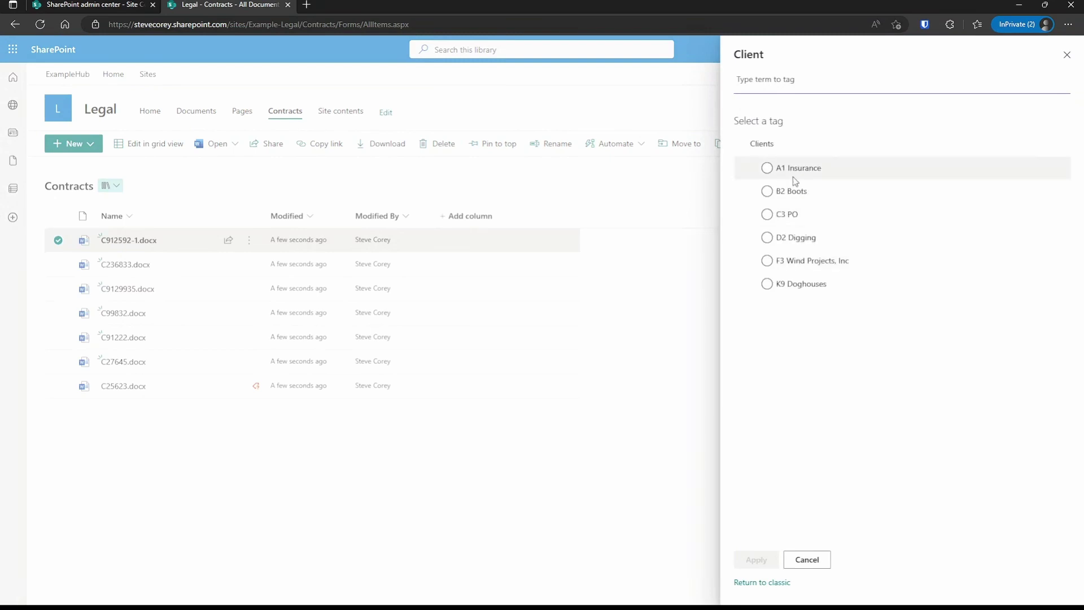
left_click(790, 170)
left_click(757, 559)
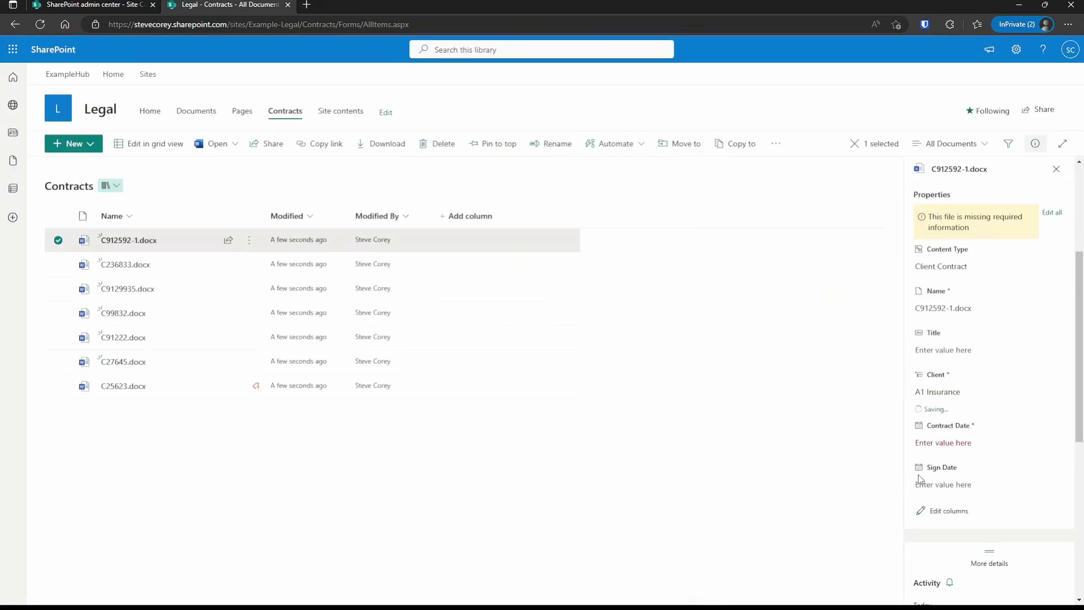
left_click(954, 438)
type("2/11/2023")
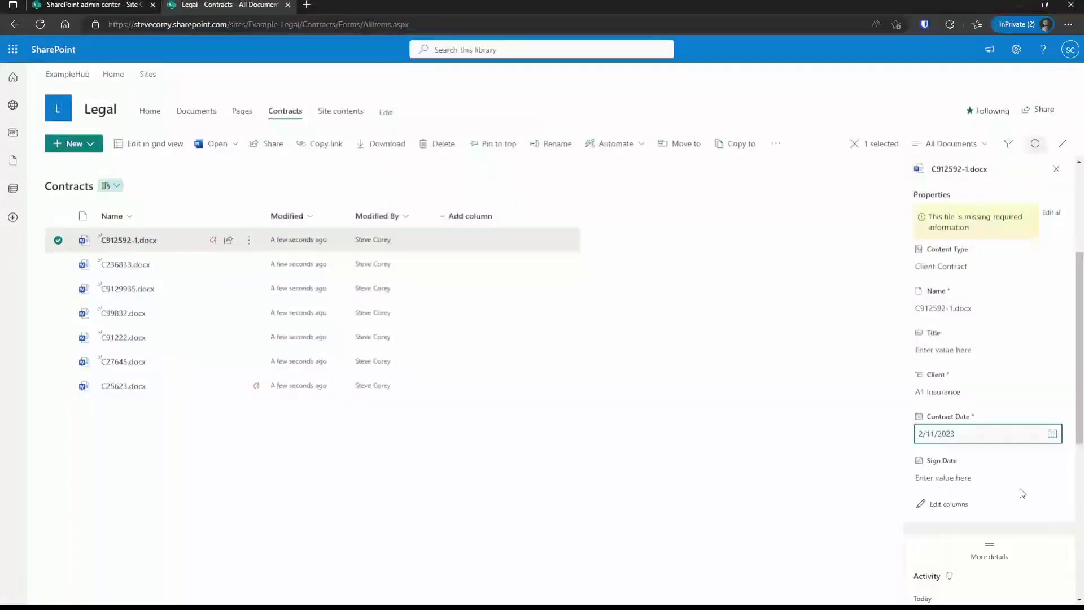
left_click(954, 480)
left_click(1052, 464)
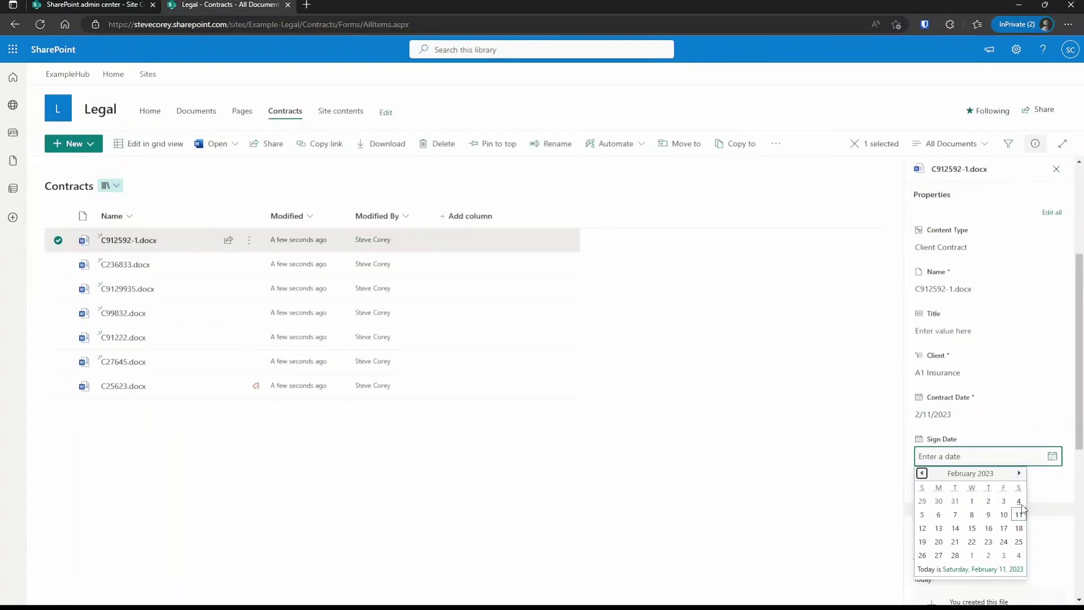
left_click(971, 528)
Set C236833.docx's client to F3 Wind Projects, Inc and pick its Sign Date.
left_click(561, 270)
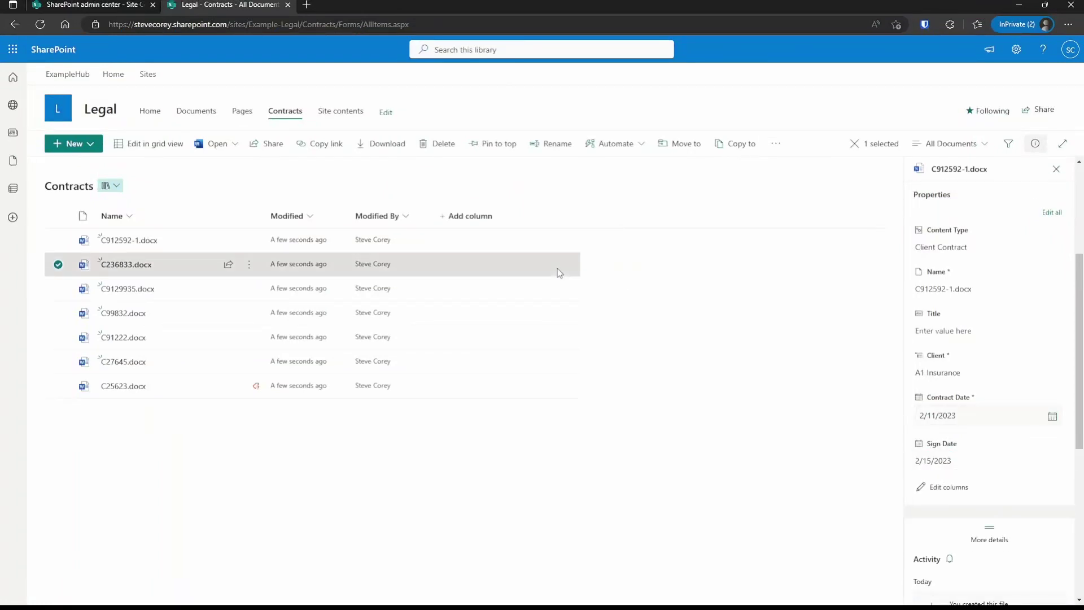
left_click(1033, 329)
left_click(1052, 321)
left_click(788, 268)
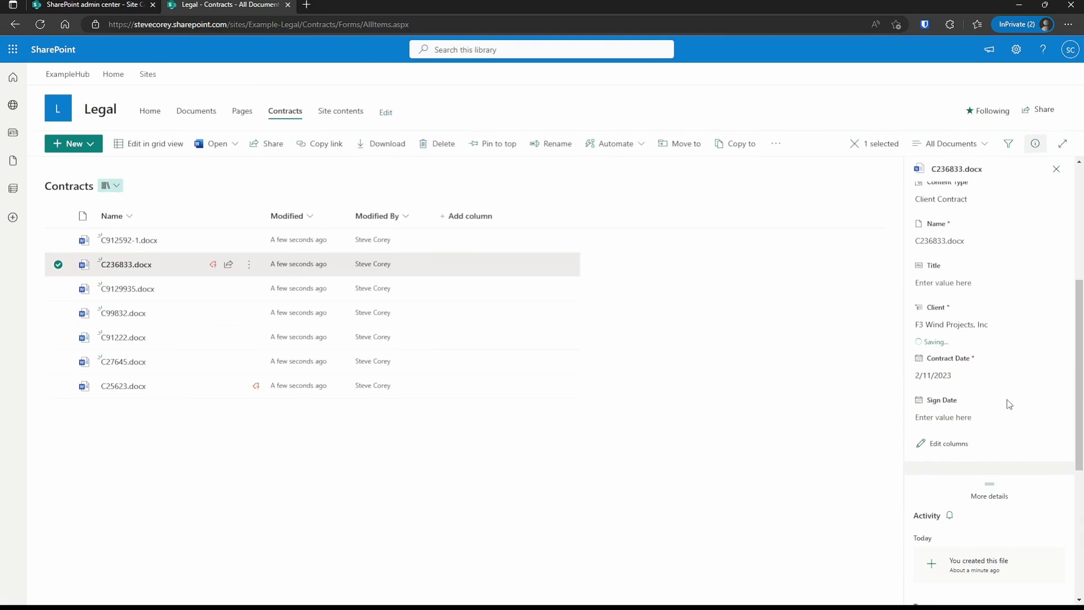
left_click(1026, 391)
left_click(1013, 446)
Assign a client to C9129935.docx and set its Sign Date to the 15th.
left_click(527, 294)
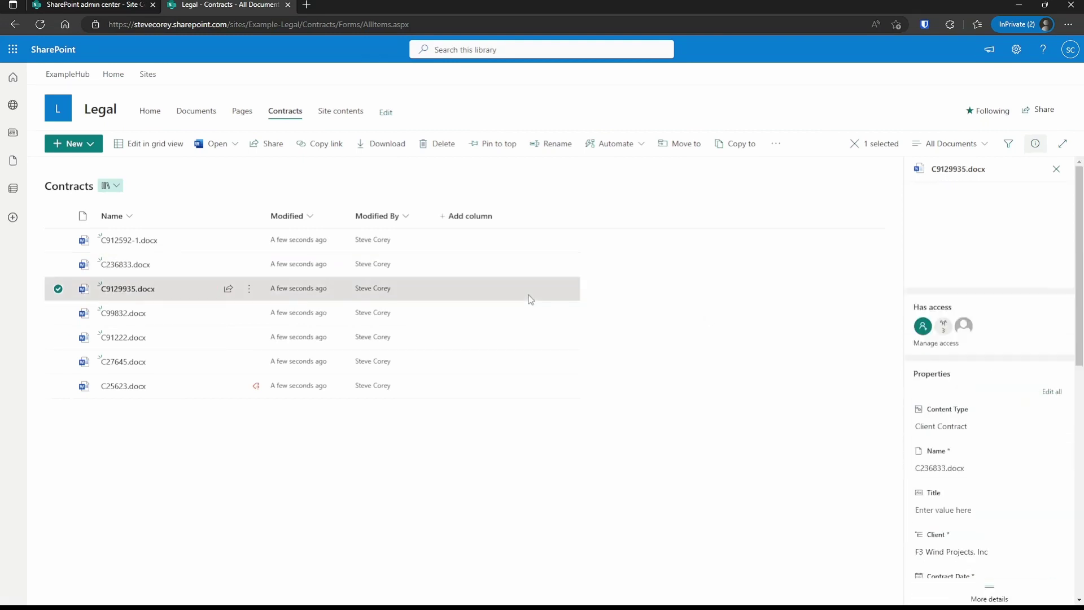
left_click(960, 392)
left_click(1053, 370)
left_click(803, 284)
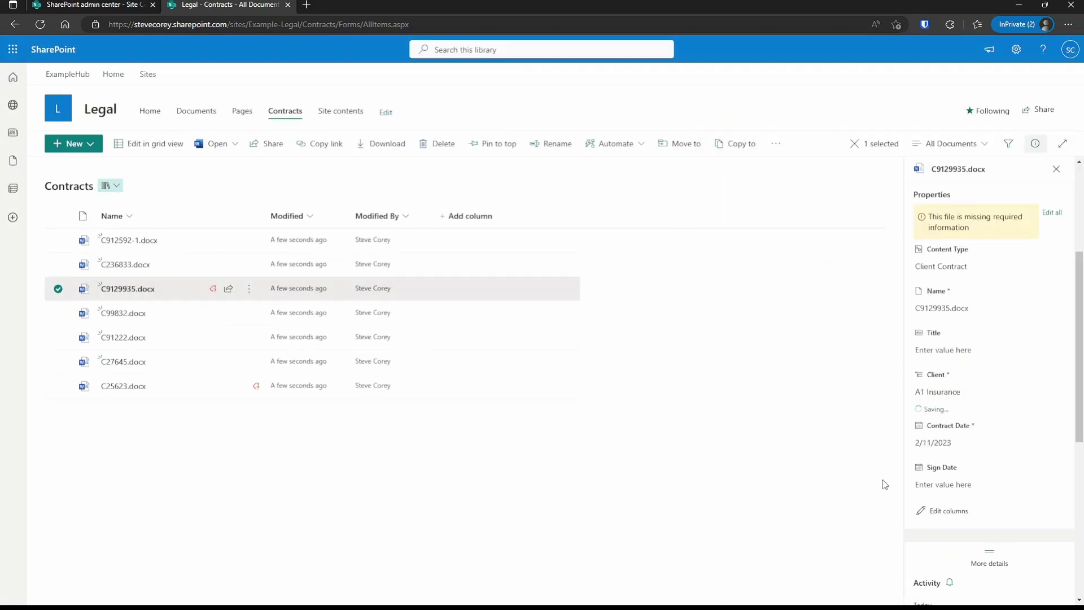
left_click(960, 485)
left_click(1053, 456)
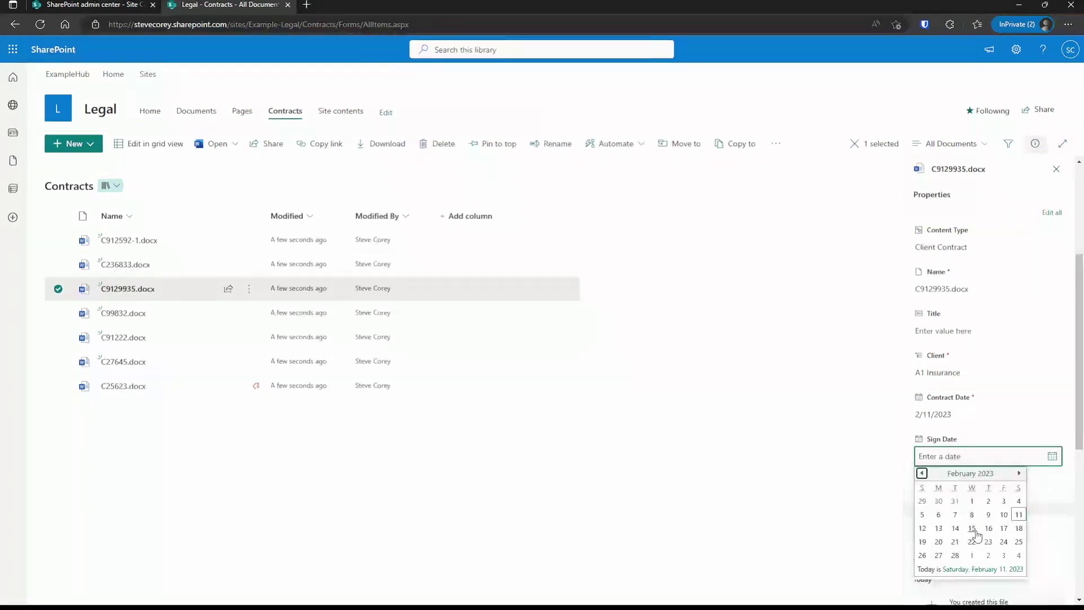
left_click(972, 528)
Set C99832.docx's client to C3 PO and pick its Sign Date.
left_click(475, 313)
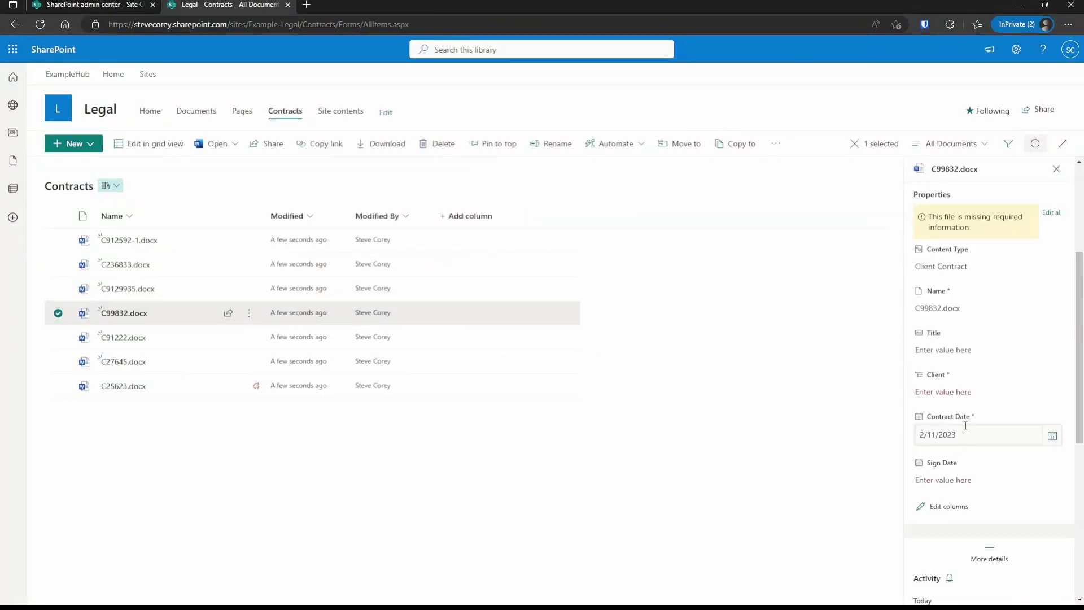
left_click(960, 392)
left_click(1052, 395)
left_click(766, 208)
left_click(759, 560)
left_click(960, 463)
left_click(1053, 456)
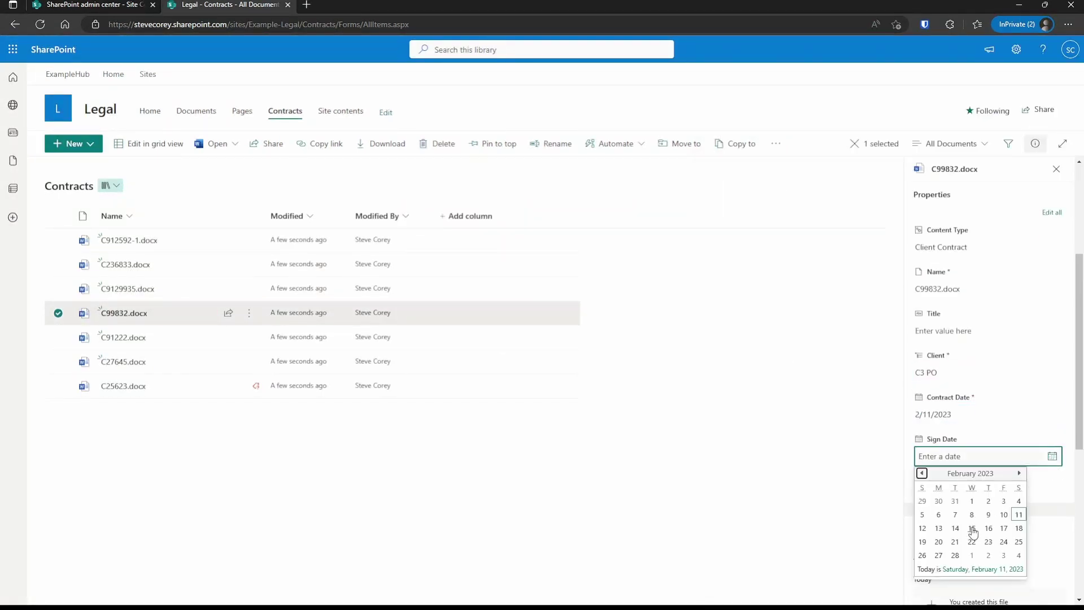
left_click(972, 528)
left_click(1053, 457)
left_click(972, 528)
Set C91222.docx's client to B2 Boots with Sign Date 2/21/2023.
left_click(508, 338)
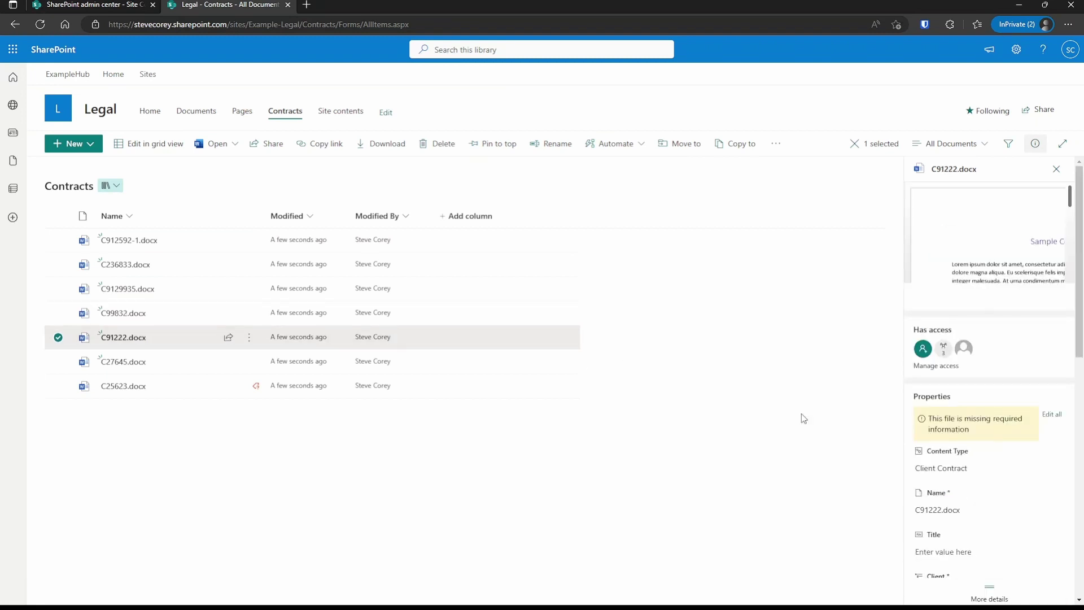
scroll(994, 395, "down", 5)
left_click(1049, 330)
left_click(767, 190)
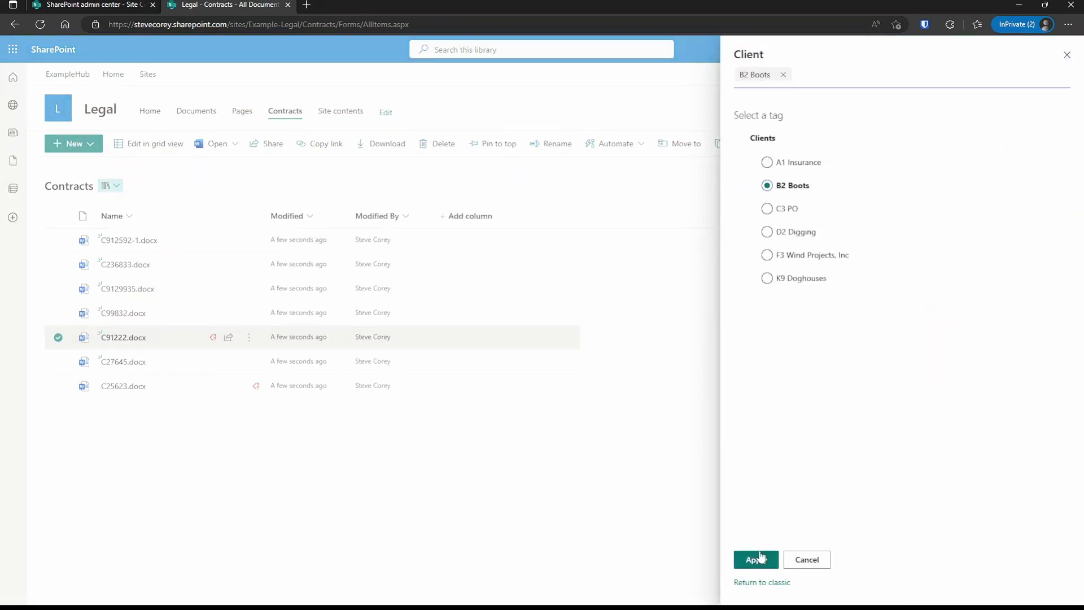
left_click(756, 559)
left_click(1053, 393)
left_click(956, 465)
Set C27645.docx's client to K9 Doghouses with Sign Date 2/15/2023.
left_click(494, 368)
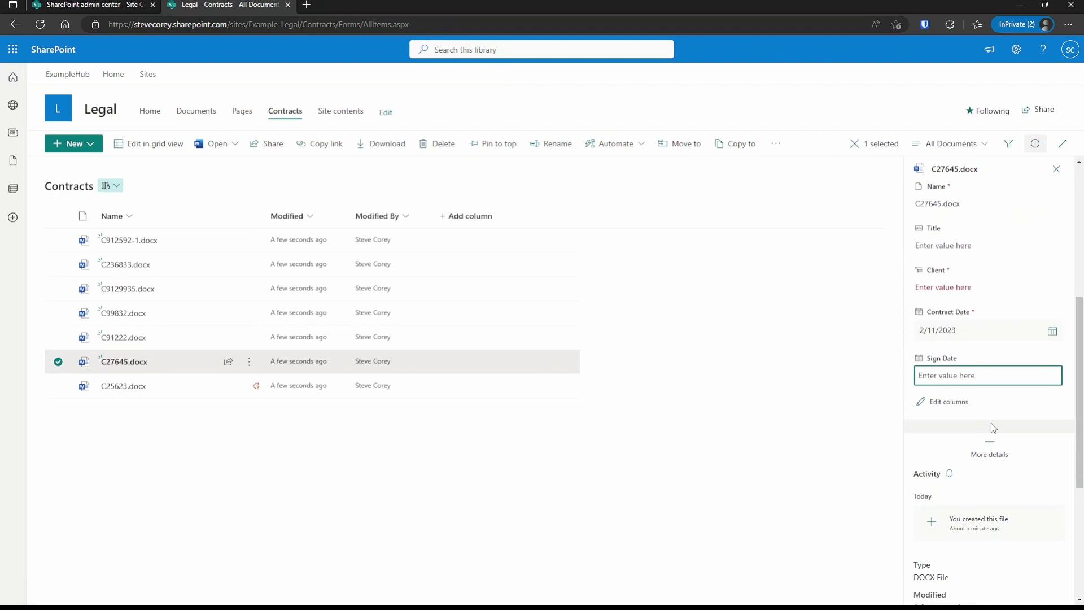
scroll(994, 406, "down", 5)
left_click(1050, 357)
left_click(767, 284)
left_click(756, 559)
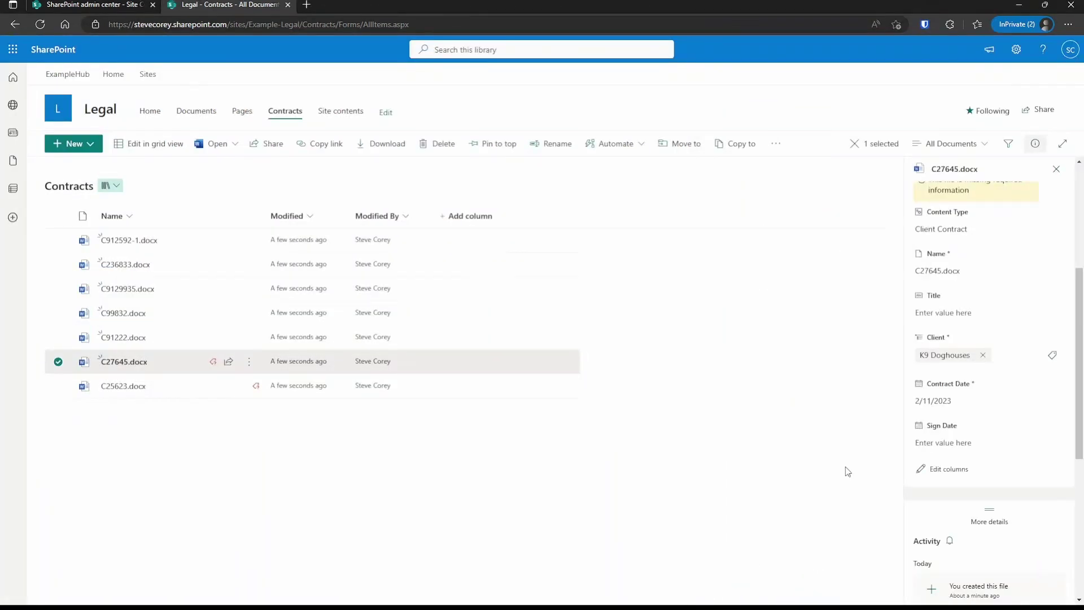
left_click(988, 421)
left_click(971, 482)
Set C25623.docx's client to D2 Digging, Contract Date 2/23/2023, Sign Date 2/24/2023.
left_click(533, 390)
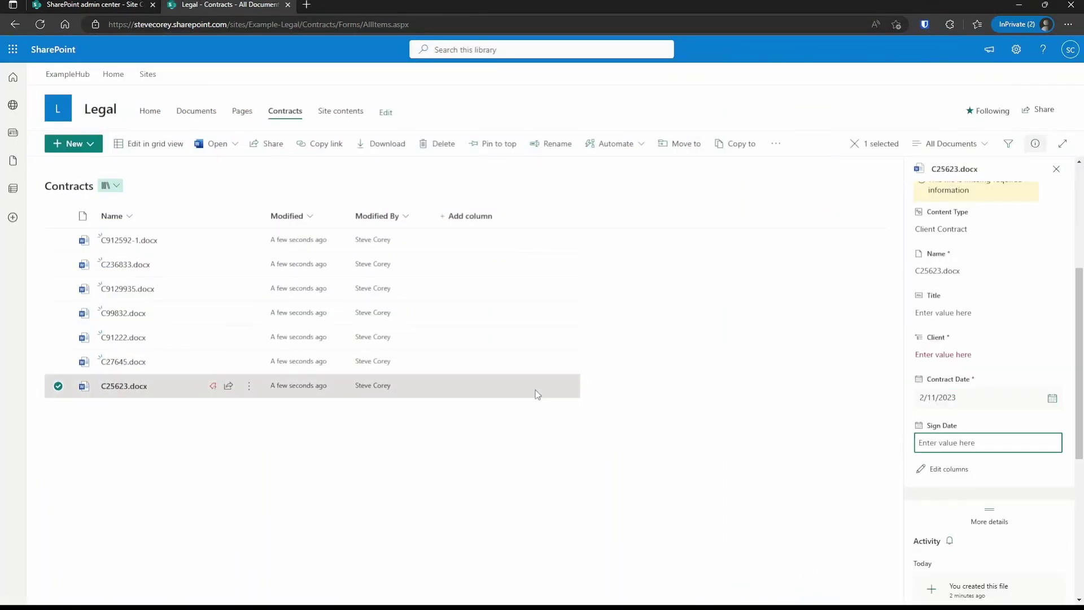
left_click(988, 353)
left_click(797, 232)
left_click(756, 559)
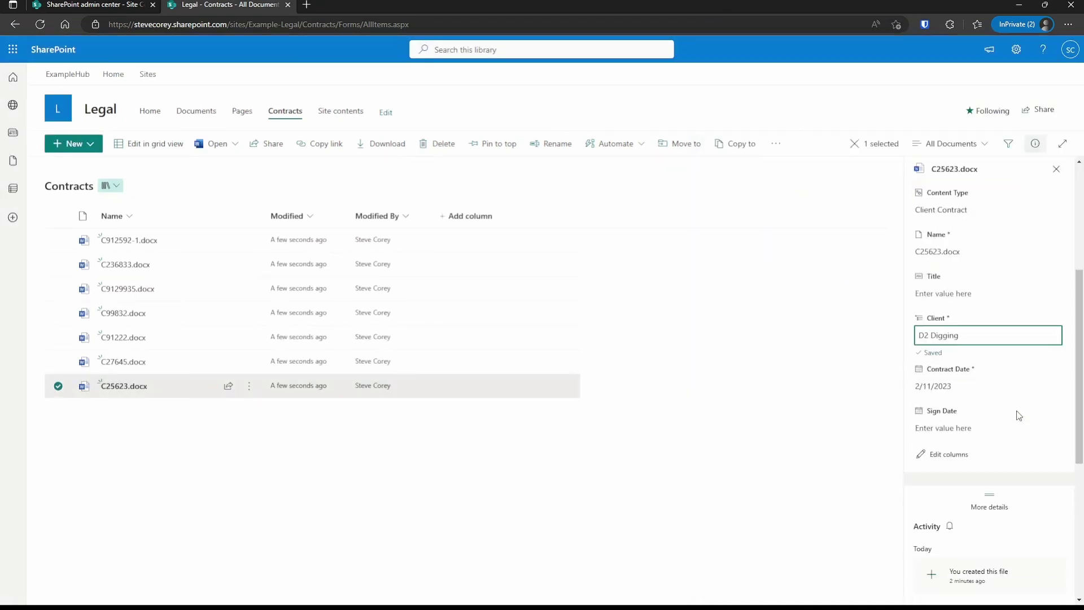
left_click(989, 421)
left_click(955, 485)
left_click(1034, 384)
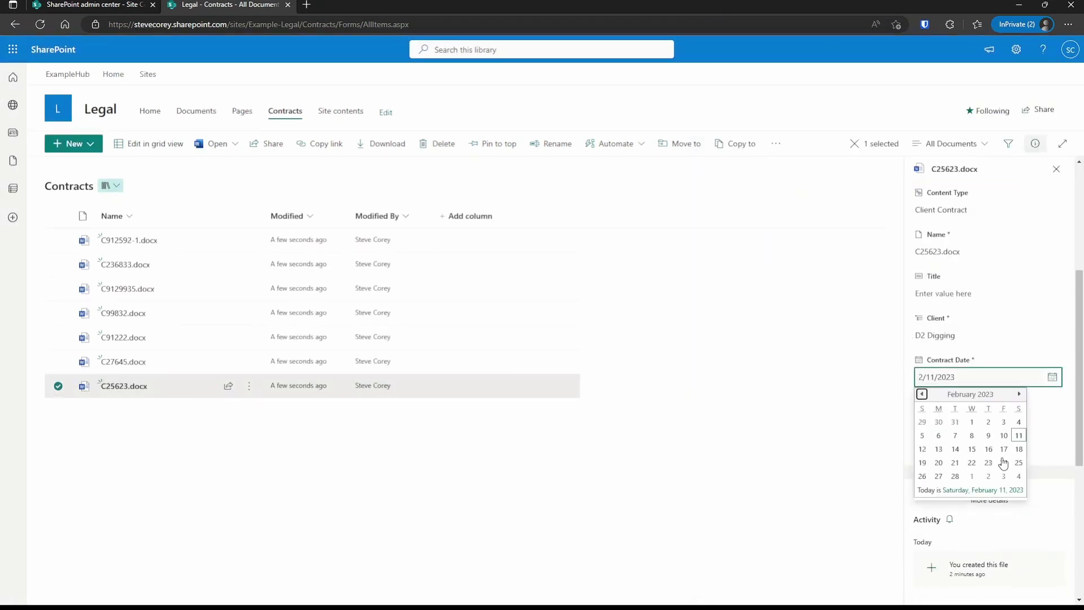
left_click(986, 459)
left_click(997, 424)
left_click(1002, 504)
Show the Contract Date and Sign Date columns in the Contracts library view.
left_click(761, 439)
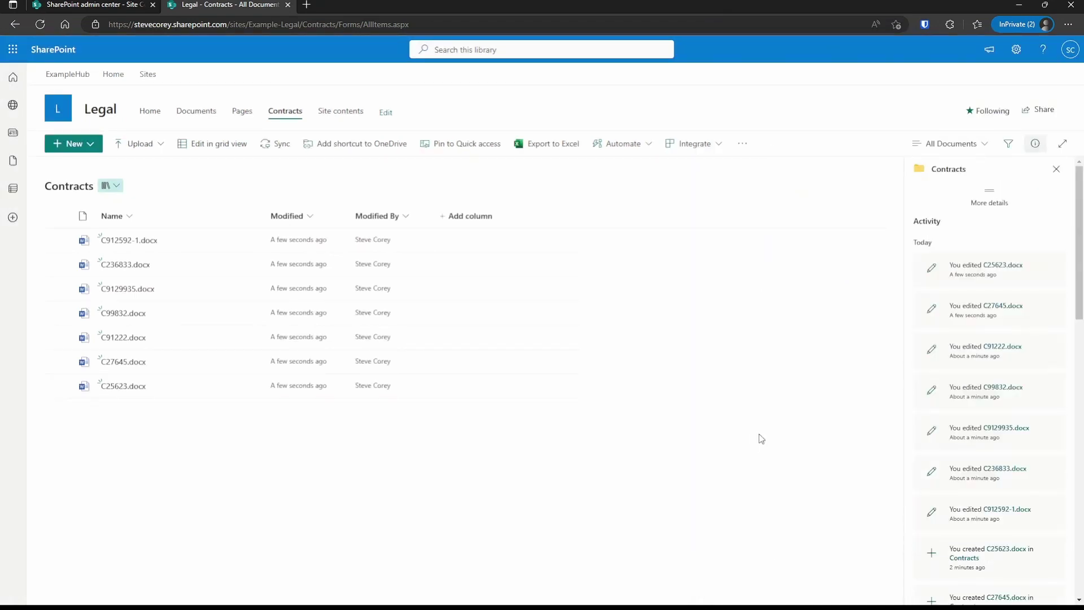
left_click(446, 216)
left_click(491, 398)
scroll(925, 211, "down", 1)
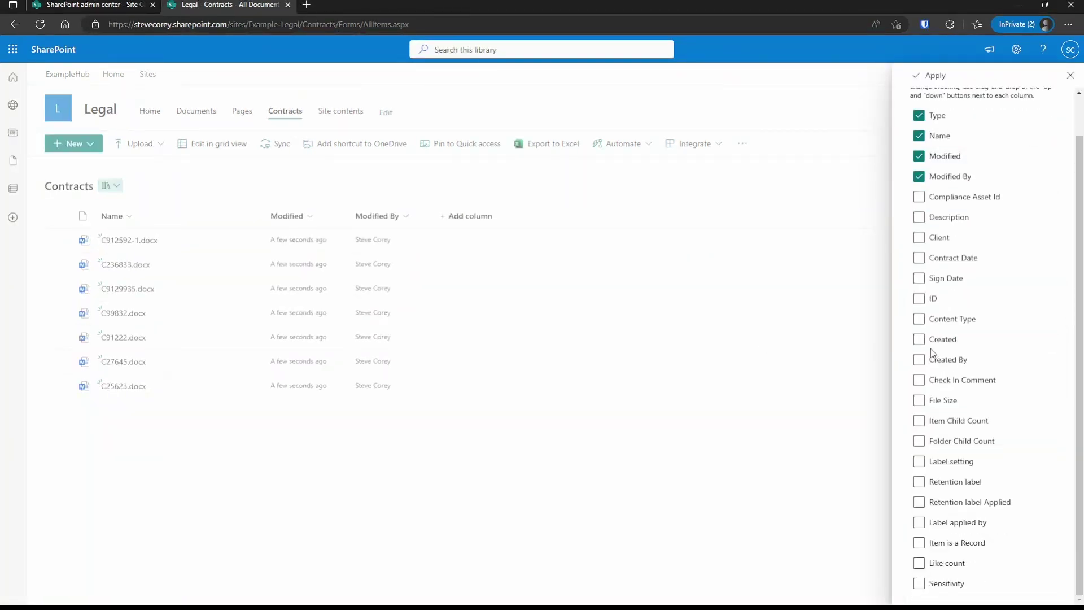
left_click(920, 257)
left_click(919, 278)
left_click(928, 79)
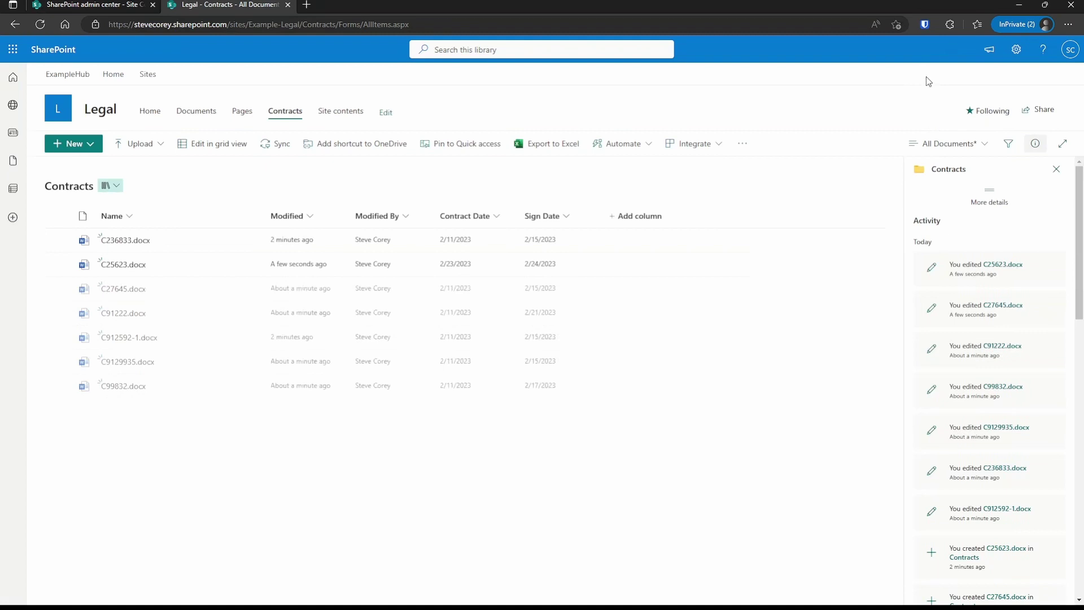
In Accounting Invoices, give INV2221.xlsx client A1 Insurance, number 2221, date Feb 16.
left_click(1056, 169)
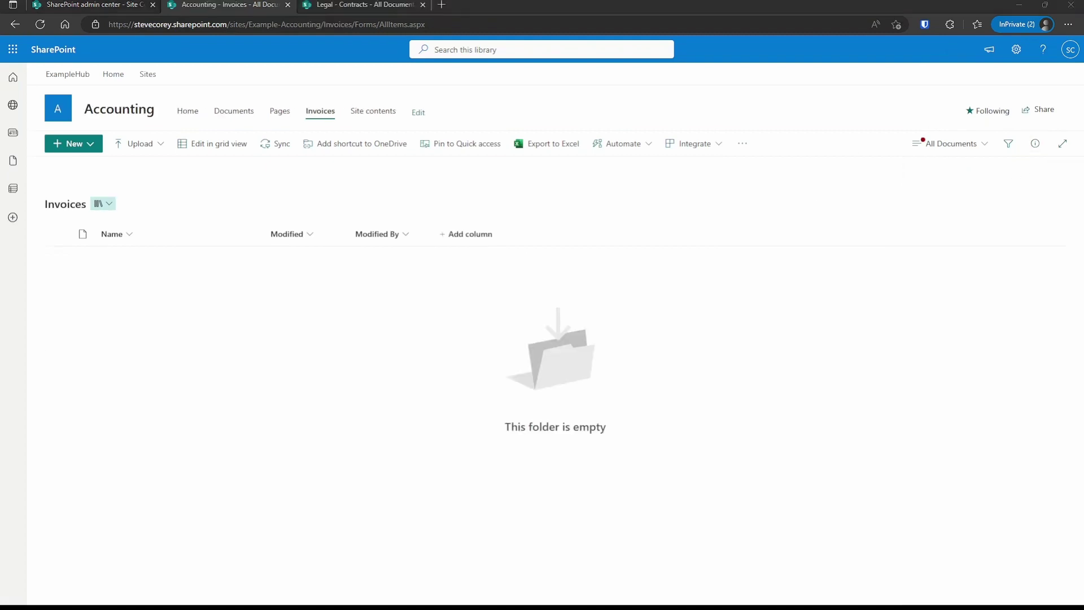
left_click(469, 263)
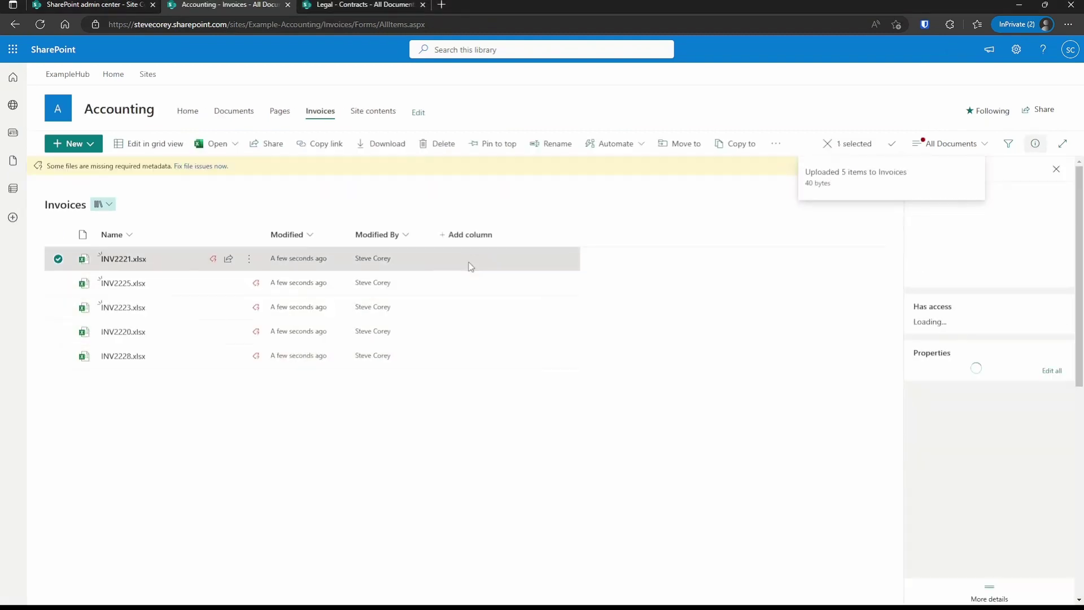
left_click(1004, 388)
left_click(1053, 392)
left_click(808, 168)
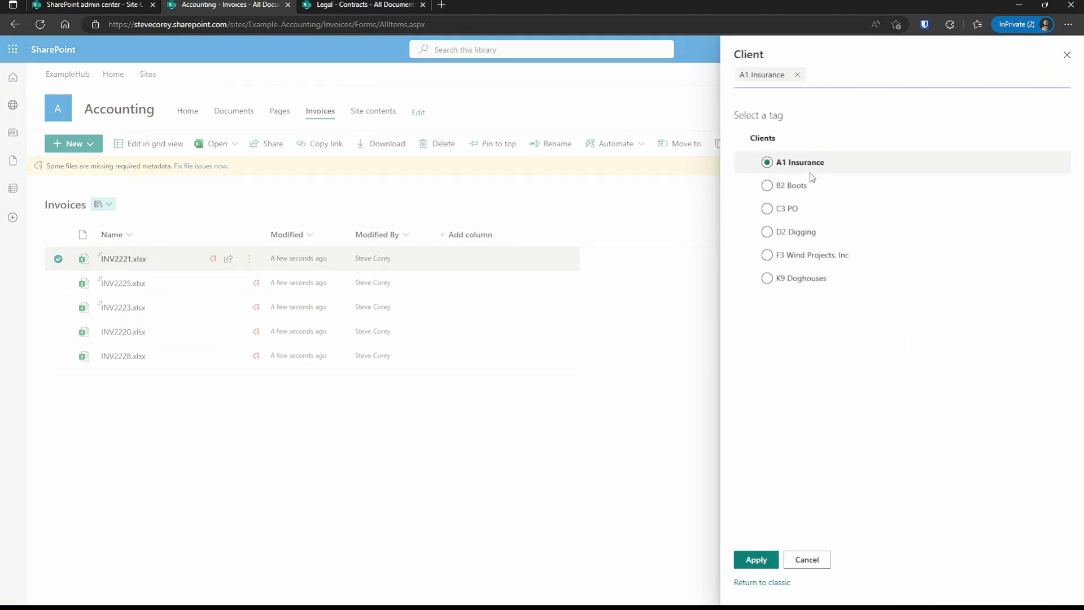
left_click(755, 559)
left_click(963, 434)
type("2221")
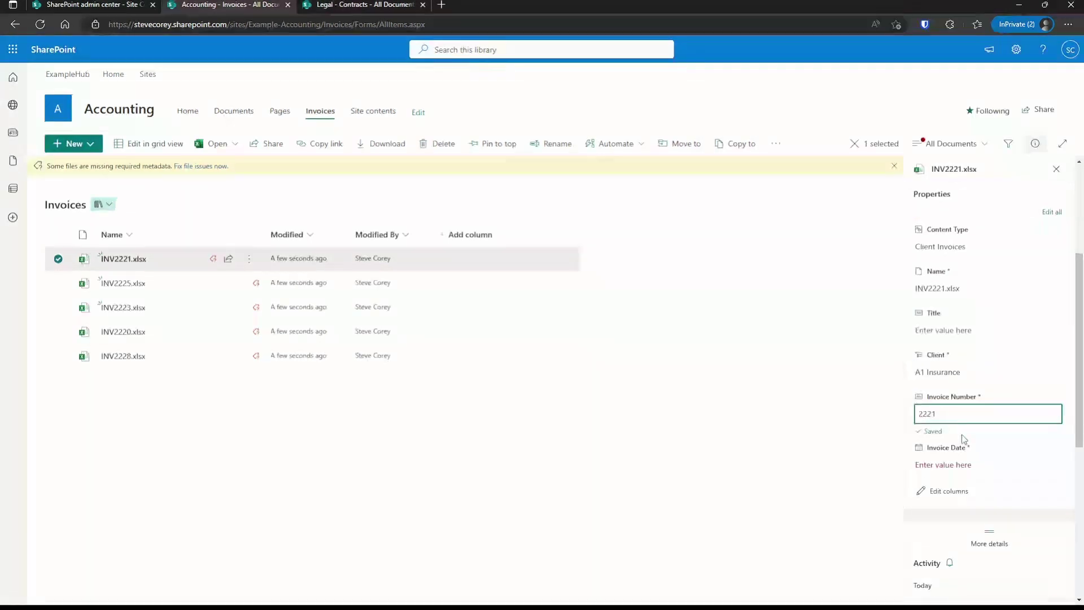
left_click(960, 475)
left_click(996, 404)
Give INV2225.xlsx client A1 Insurance, invoice number 2225 and date Feb 11.
left_click(542, 283)
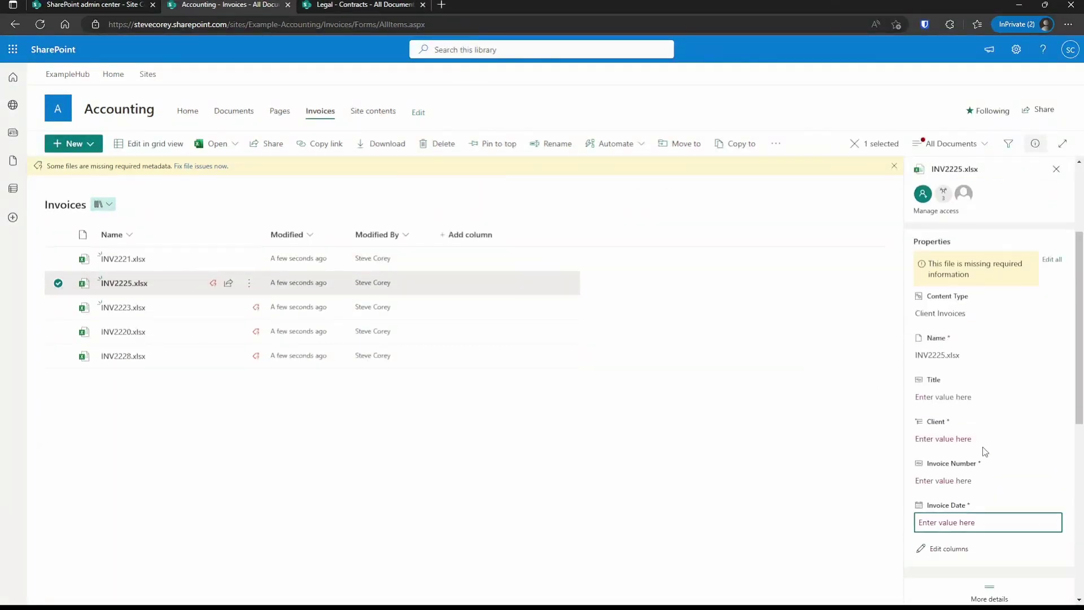
left_click(982, 439)
left_click(1052, 443)
left_click(757, 560)
left_click(963, 480)
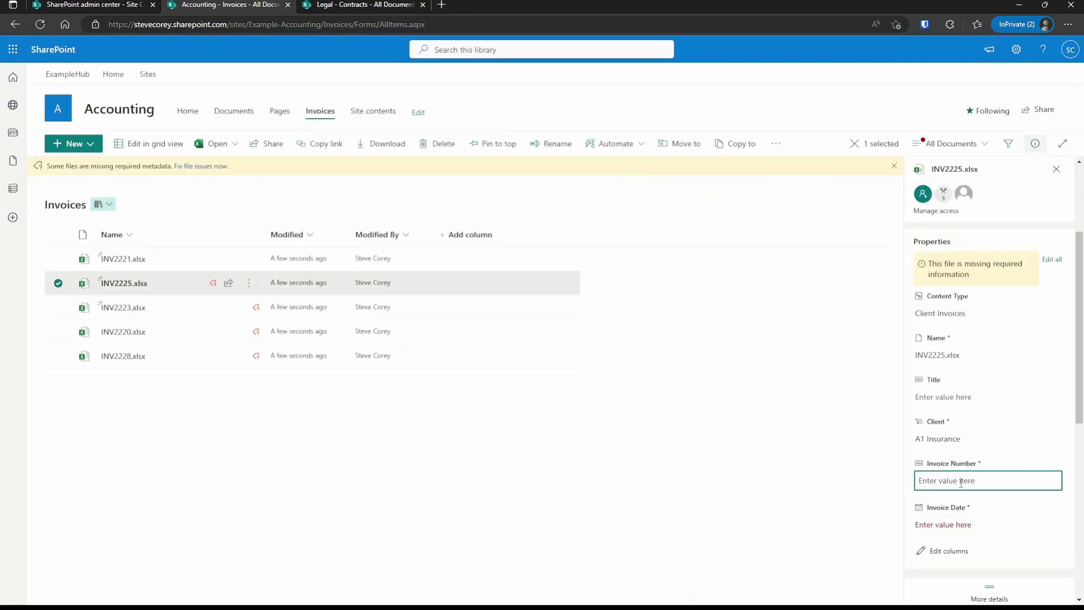
type("2225")
left_click(970, 523)
left_click(1031, 438)
Give INV2223.xlsx client B2 Boots, invoice number 2223 and date 2/13/2023.
left_click(542, 307)
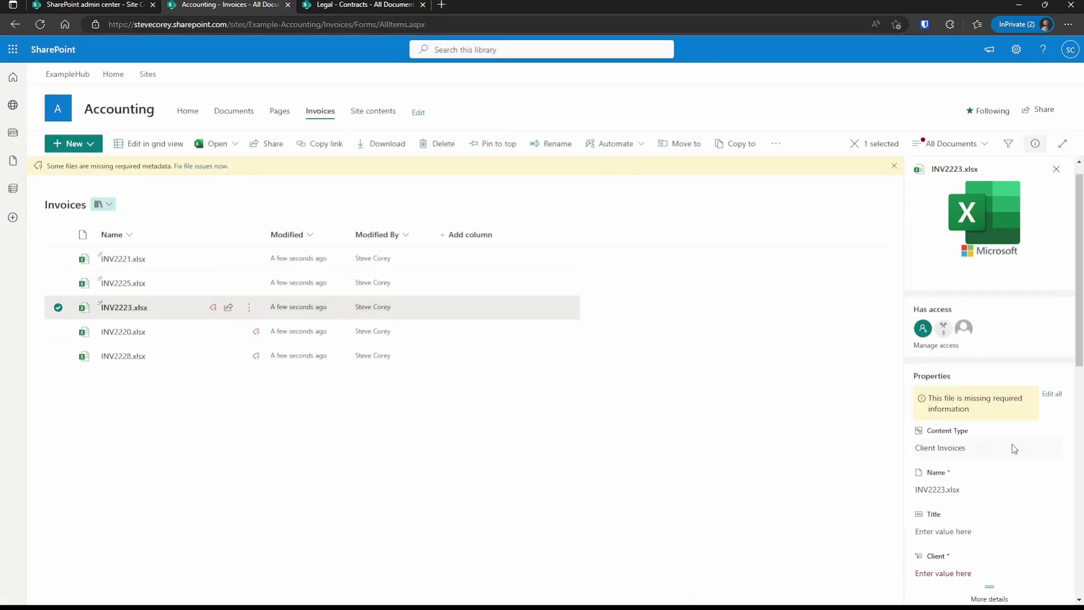
scroll(1012, 444, "down", 3)
left_click(960, 307)
left_click(1036, 307)
left_click(791, 191)
left_click(756, 559)
left_click(960, 354)
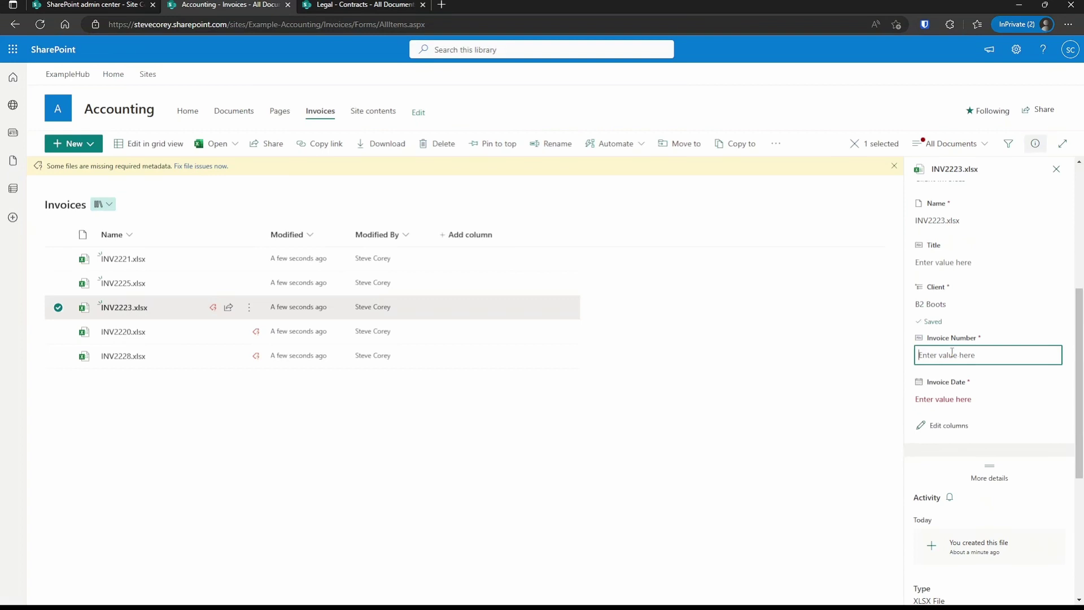
type("2223")
left_click(960, 397)
left_click(997, 497)
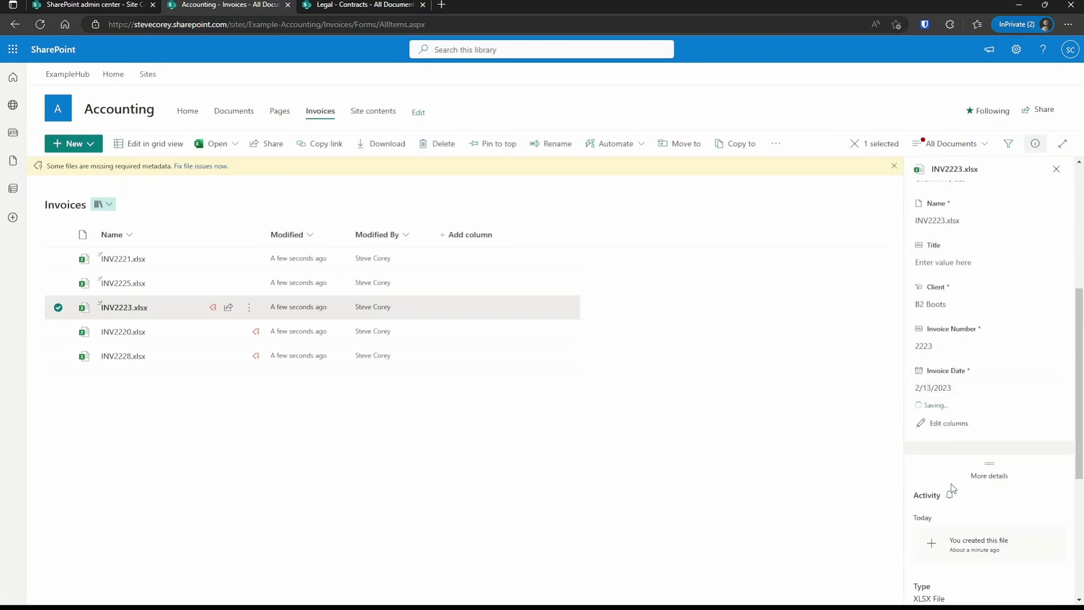
Give INV2220.xlsx client D2 Digging, invoice number 2220 and date 2/16/2023.
left_click(548, 333)
scroll(1023, 344, "down", 3)
left_click(960, 324)
left_click(1036, 323)
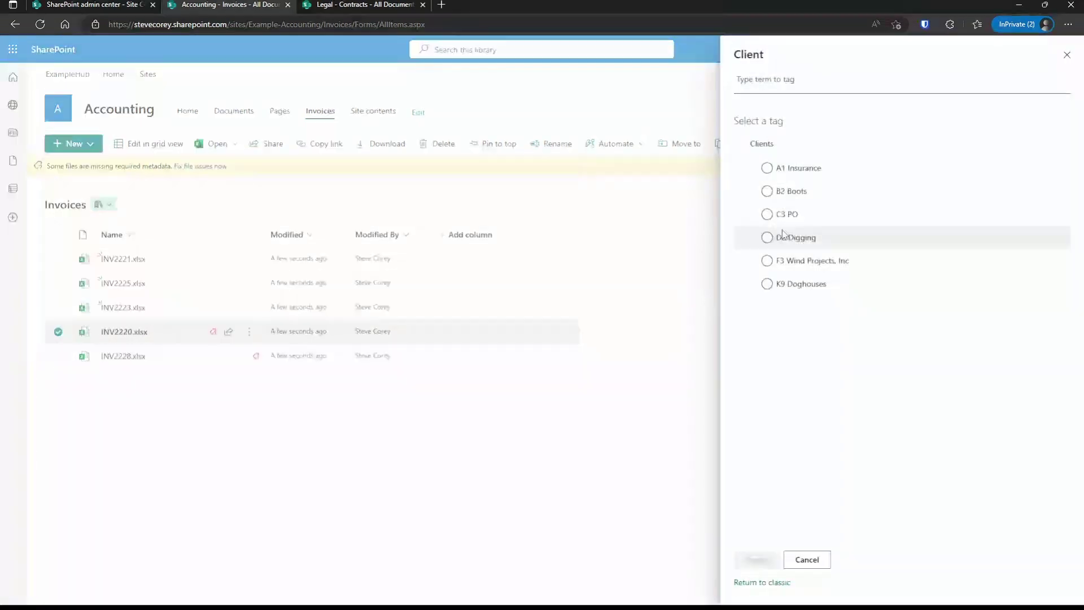
left_click(791, 238)
left_click(756, 559)
left_click(979, 377)
type("2220")
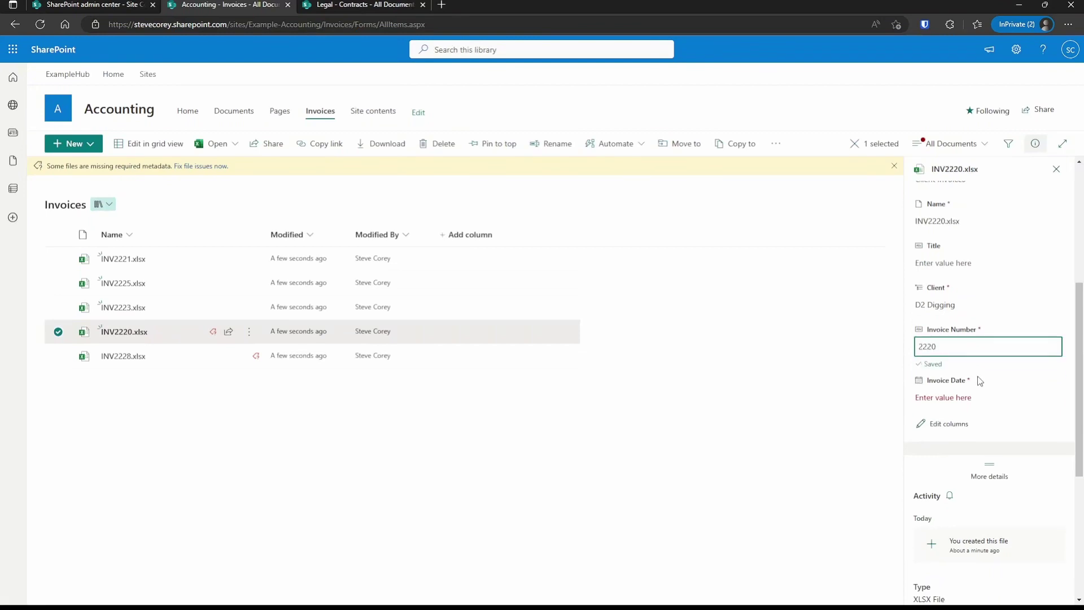
left_click(978, 379)
left_click(997, 507)
Give INV2228.xlsx client F3 Wind Projects, Inc, invoice number 2228 and date 2/28/2023.
left_click(508, 355)
scroll(994, 395, "down", 3)
left_click(977, 376)
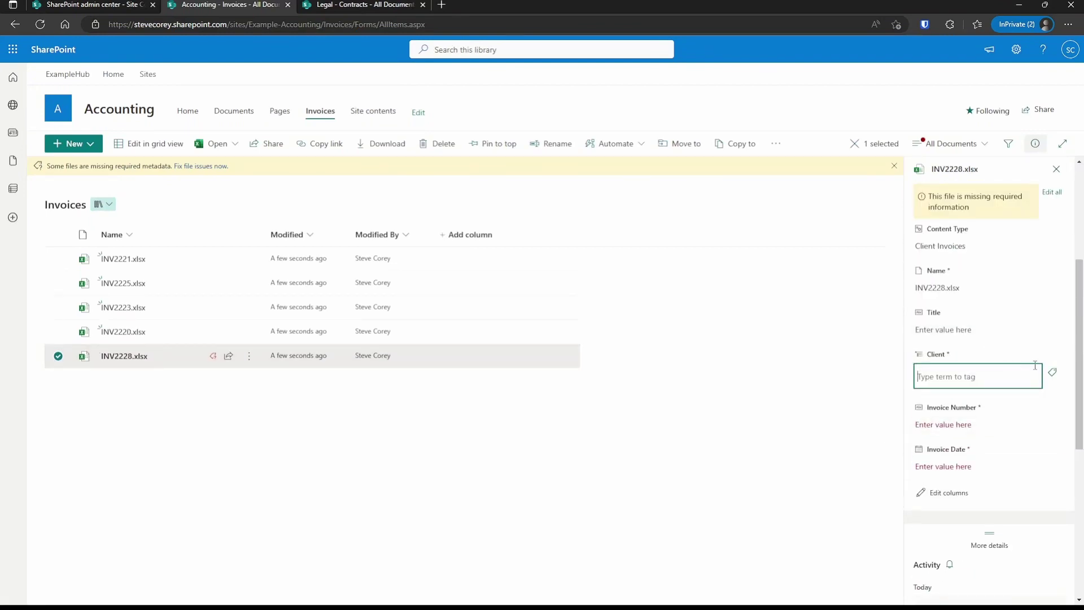
left_click(1054, 376)
left_click(767, 254)
left_click(755, 559)
left_click(1007, 414)
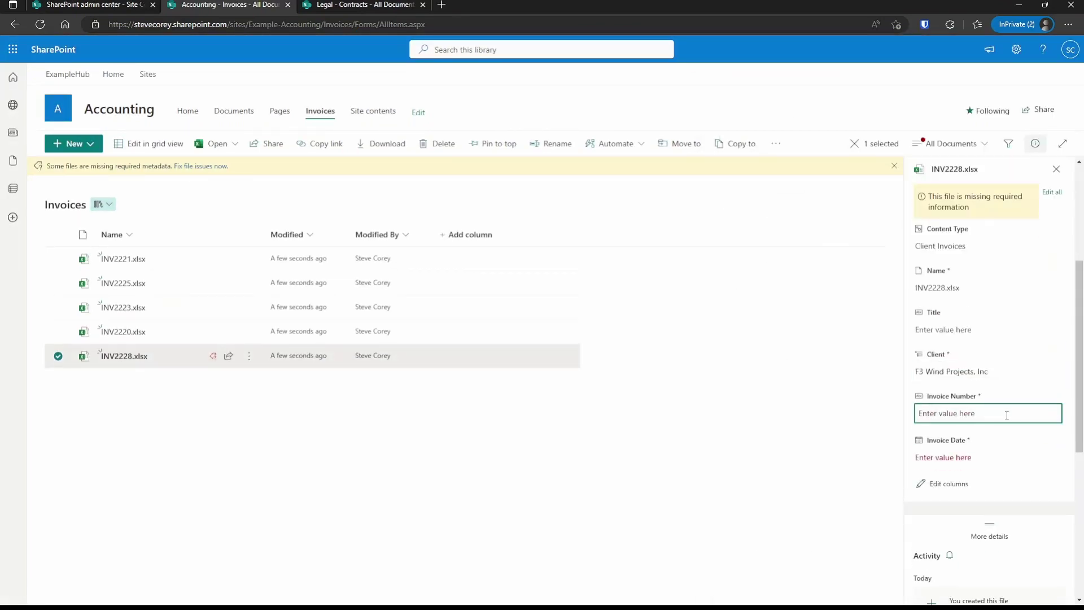
type("2228")
left_click(969, 462)
left_click(969, 398)
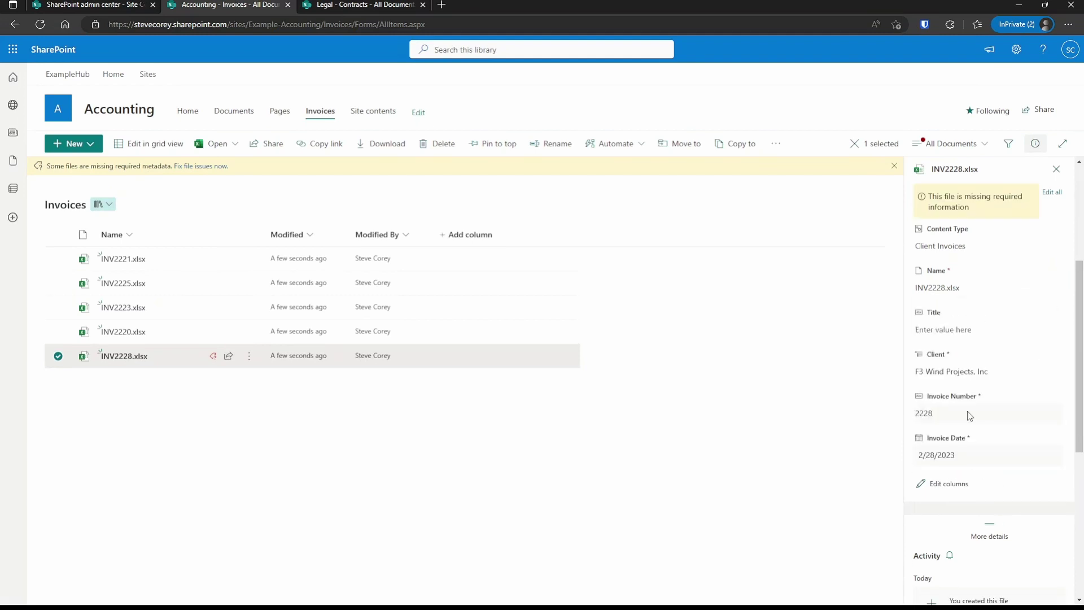
Show the Invoice Number and Invoice Date columns in the library view.
left_click(729, 429)
left_click(441, 233)
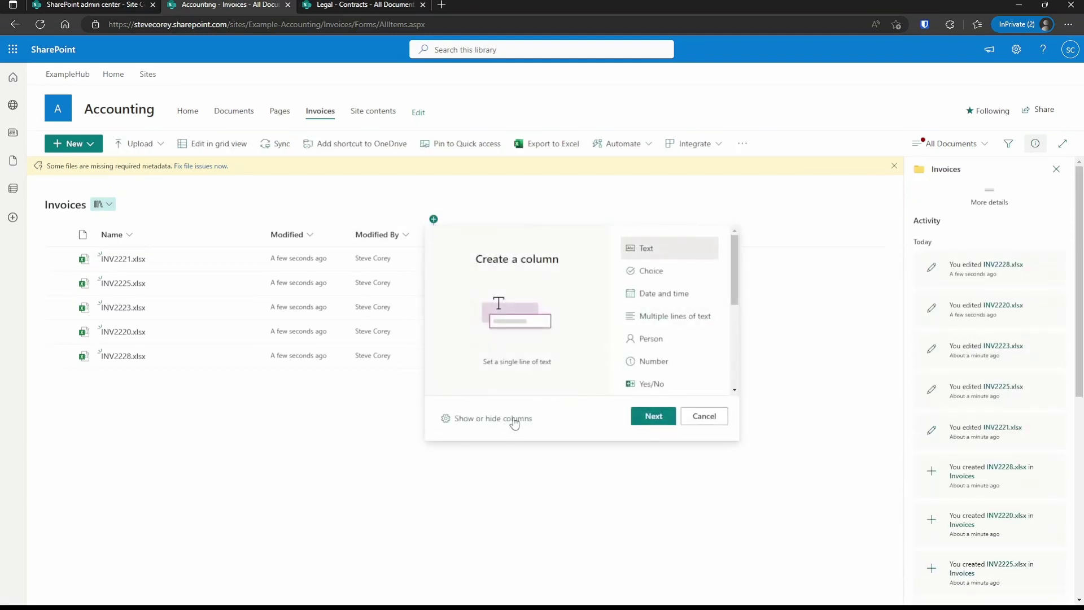
left_click(511, 419)
left_click(938, 301)
left_click(938, 320)
left_click(929, 75)
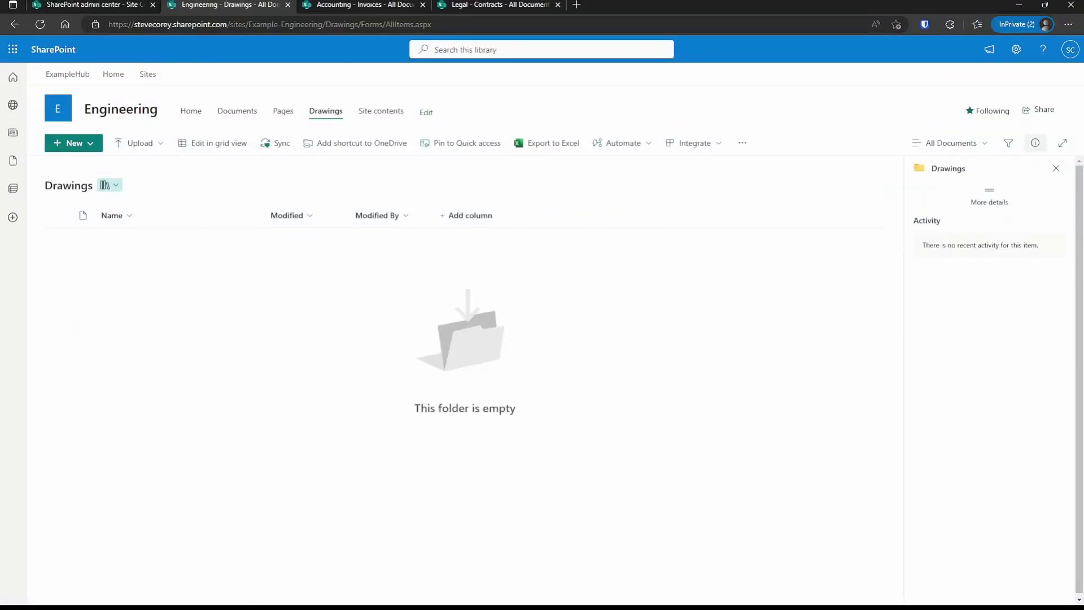
Tag P188522.dwg with the client A1 Insurance.
scroll(1001, 416, "down", 3)
left_click(1045, 294)
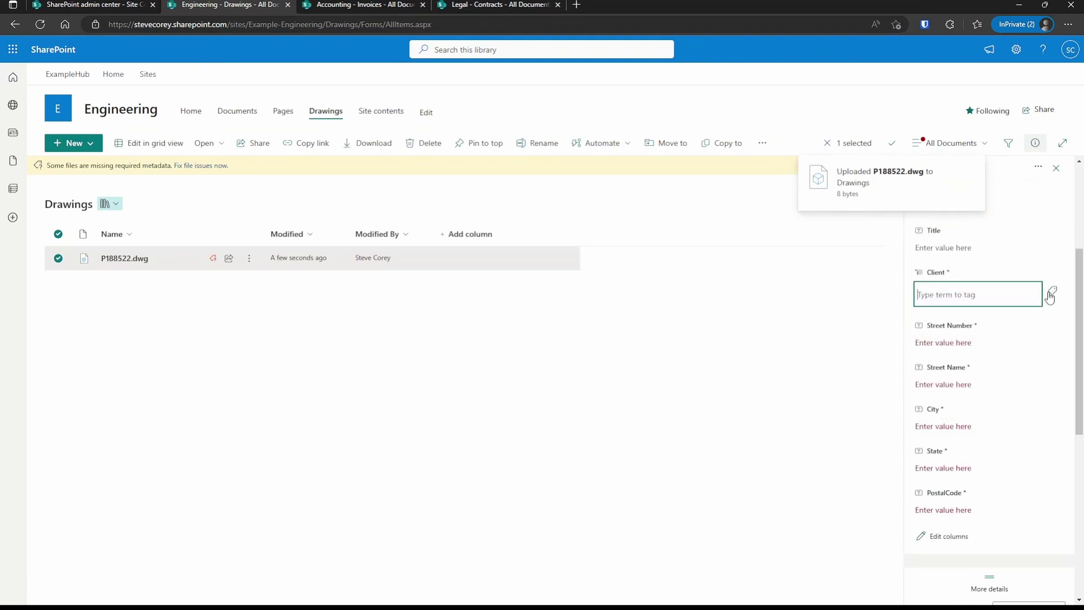
left_click(1050, 295)
left_click(785, 167)
left_click(757, 559)
Enter the drawing's address: 123, Acorn Ln, Nowhere, NV, 12345.
left_click(956, 333)
type("123")
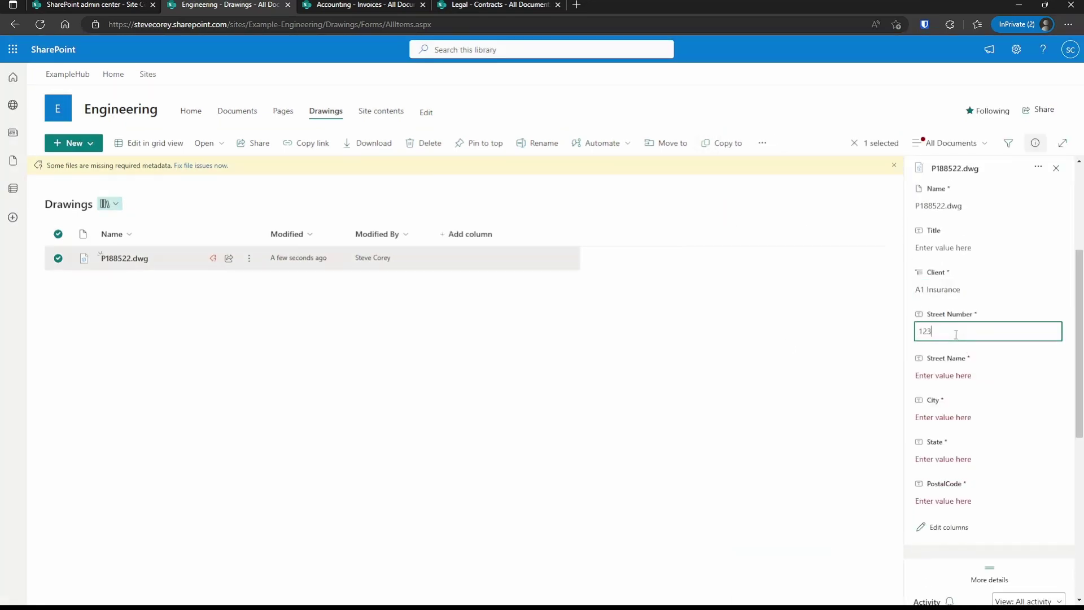
left_click(984, 376)
type("Acorn Ln")
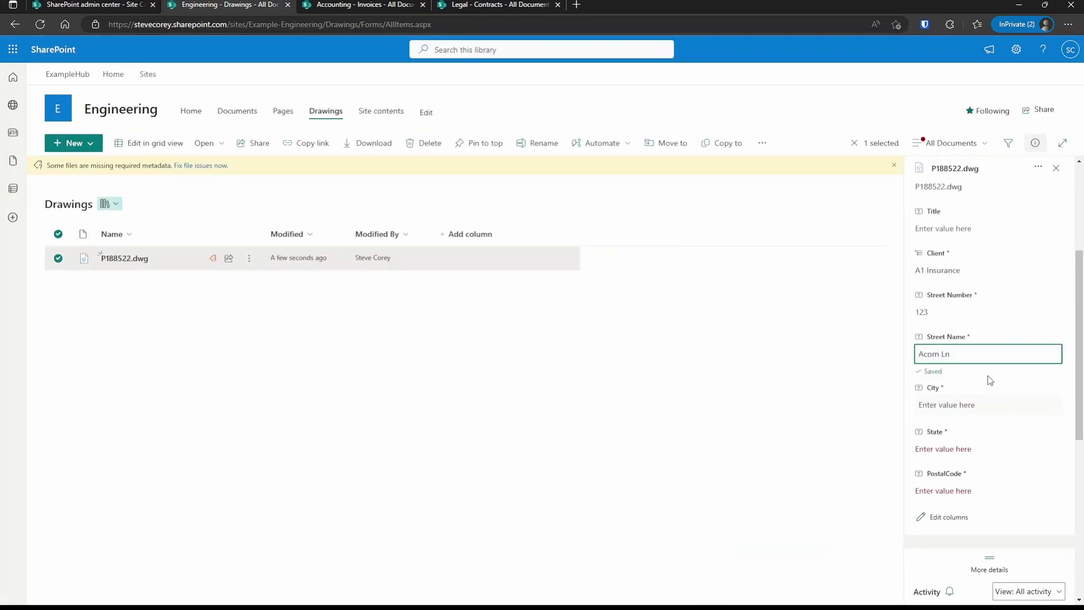
left_click(989, 405)
type("Nowhere")
left_click(985, 455)
type("NV")
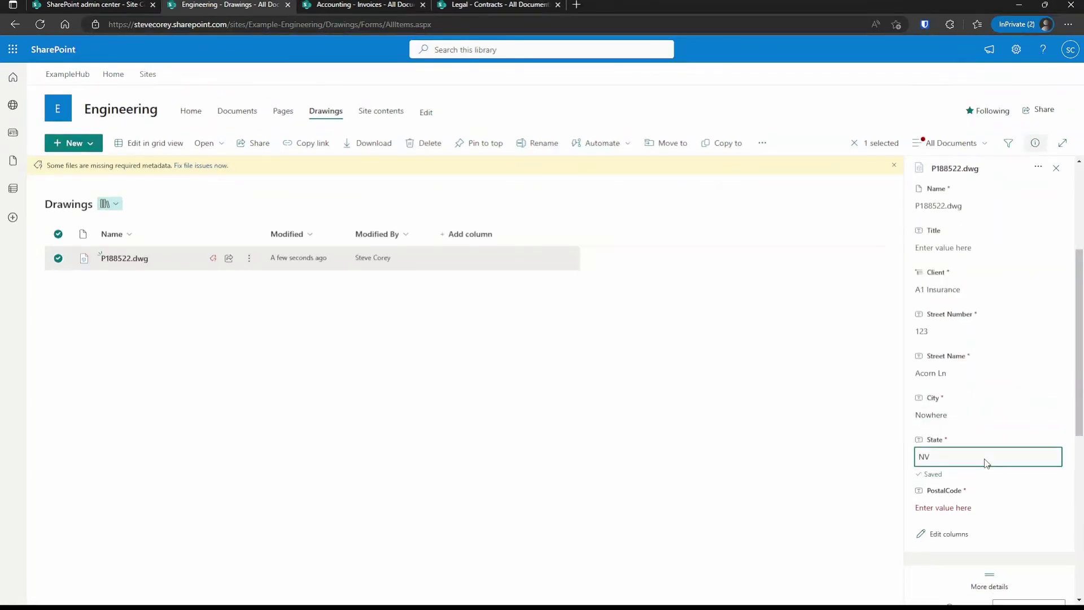
left_click(983, 505)
type("12345")
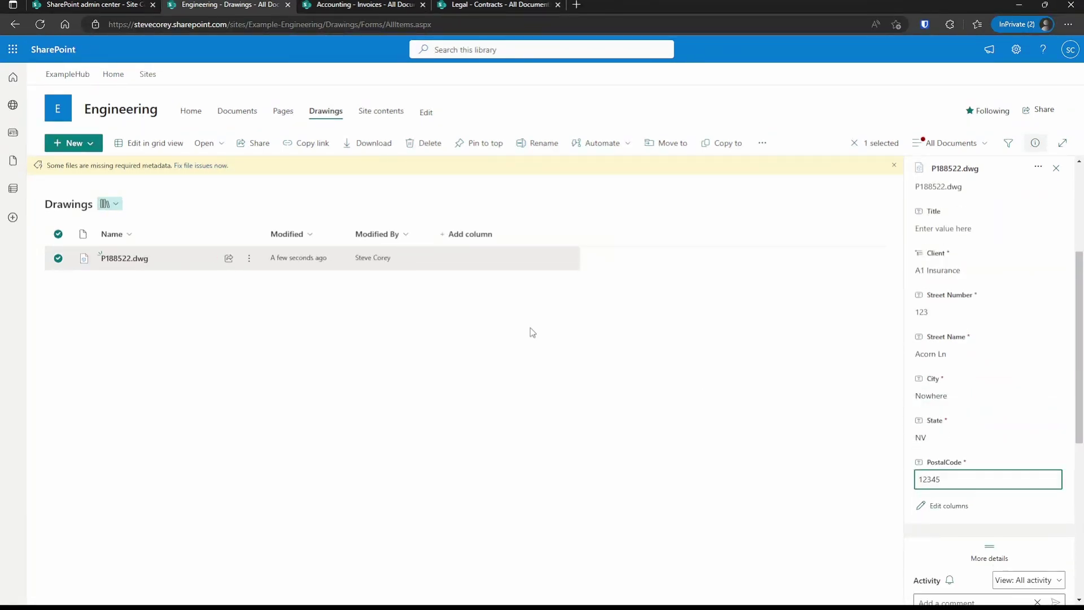
Show the Client, Street Number, Street Name, City, State and PostalCode columns in the library view.
left_click(467, 234)
left_click(486, 417)
left_click(919, 280)
left_click(919, 301)
left_click(918, 320)
left_click(919, 341)
left_click(919, 361)
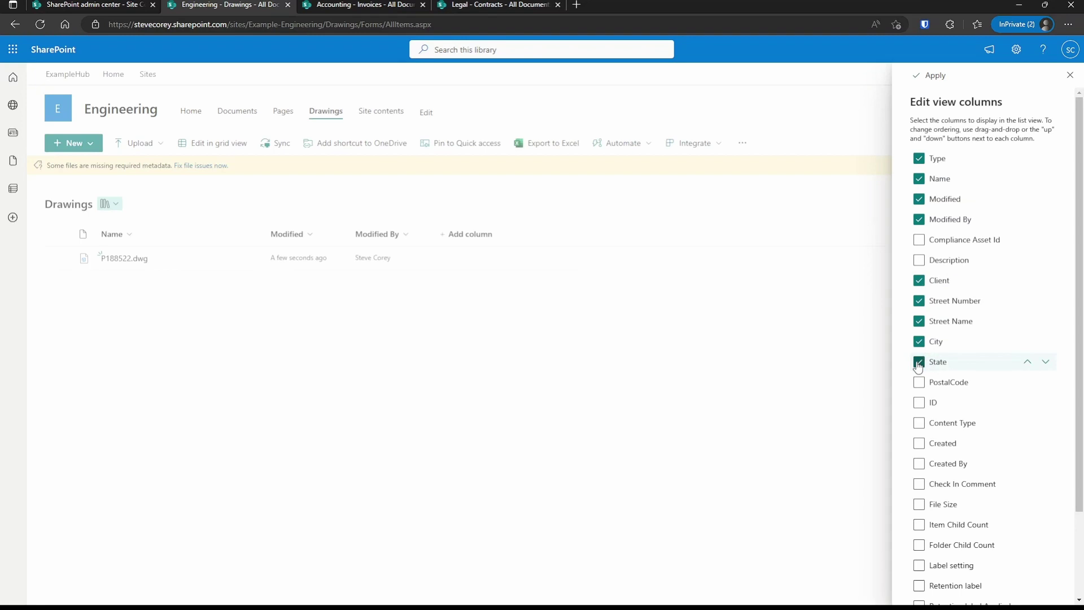
left_click(919, 383)
left_click(931, 75)
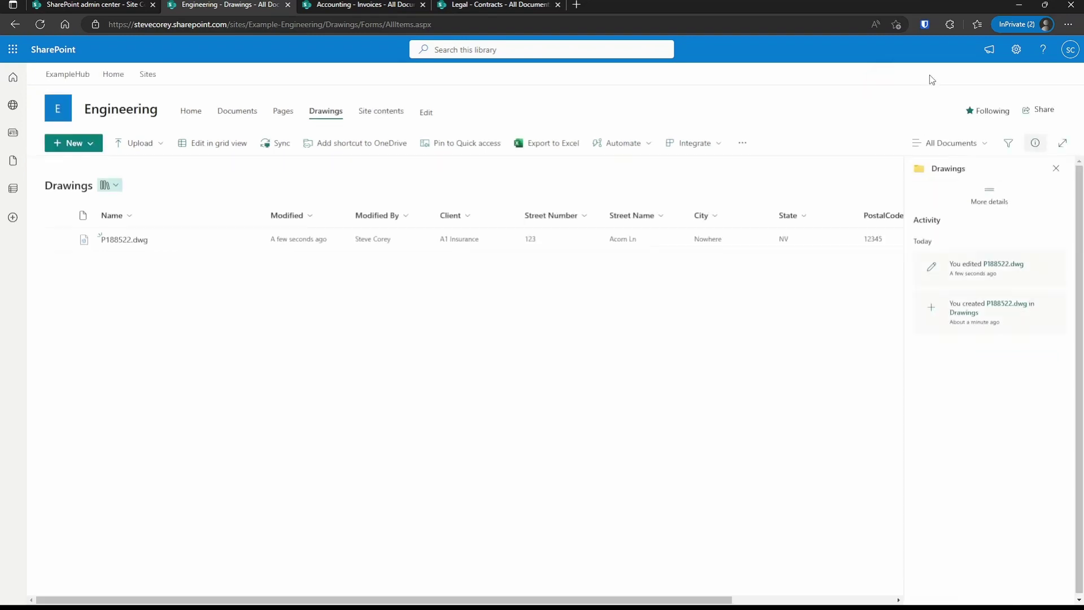
left_click(1036, 143)
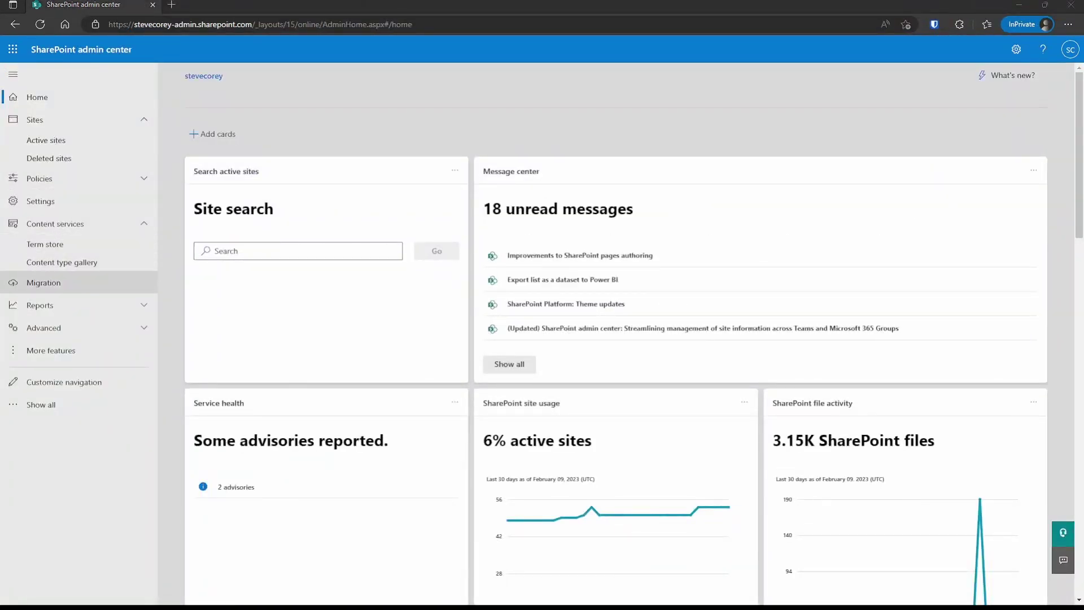
Go to the More features page of the SharePoint admin center.
left_click(50, 351)
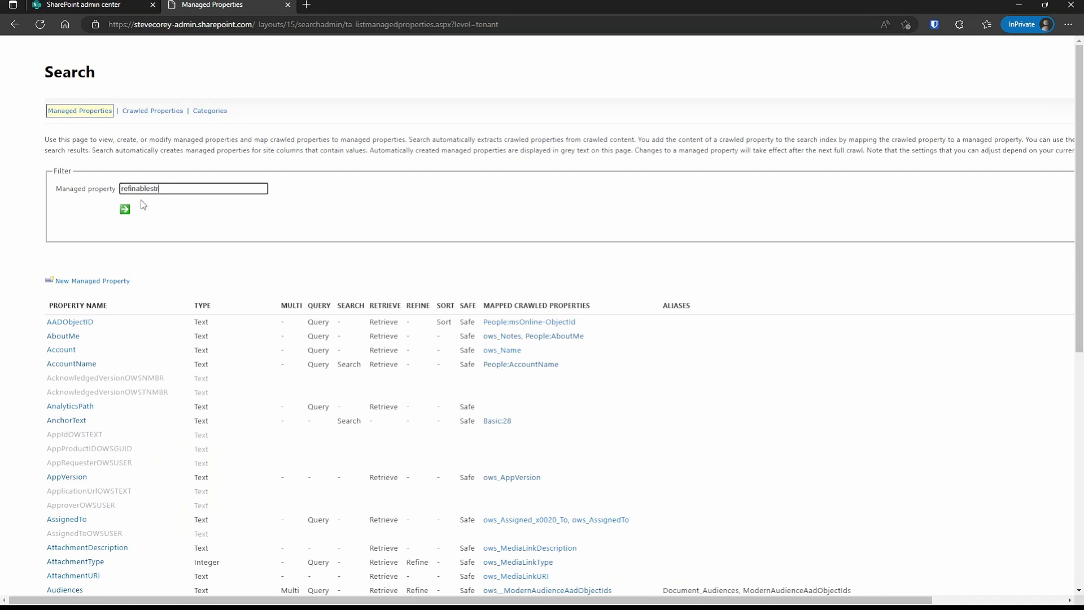
Filter the managed properties by refinablestr and give RefinableString00 the alias Client.
key("Return")
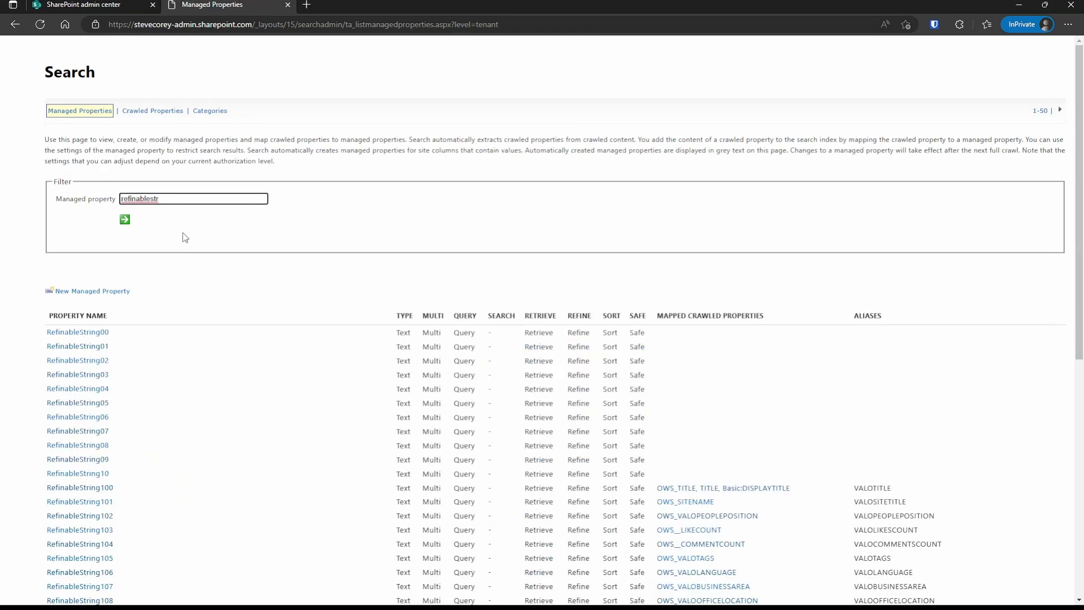
left_click(97, 336)
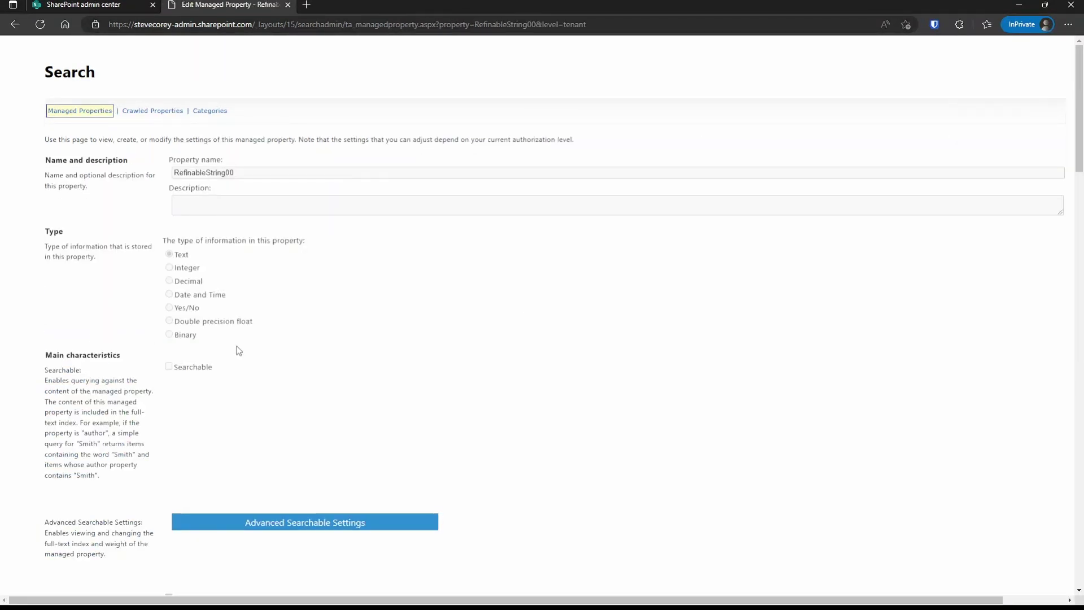
scroll(239, 350, "down", 15)
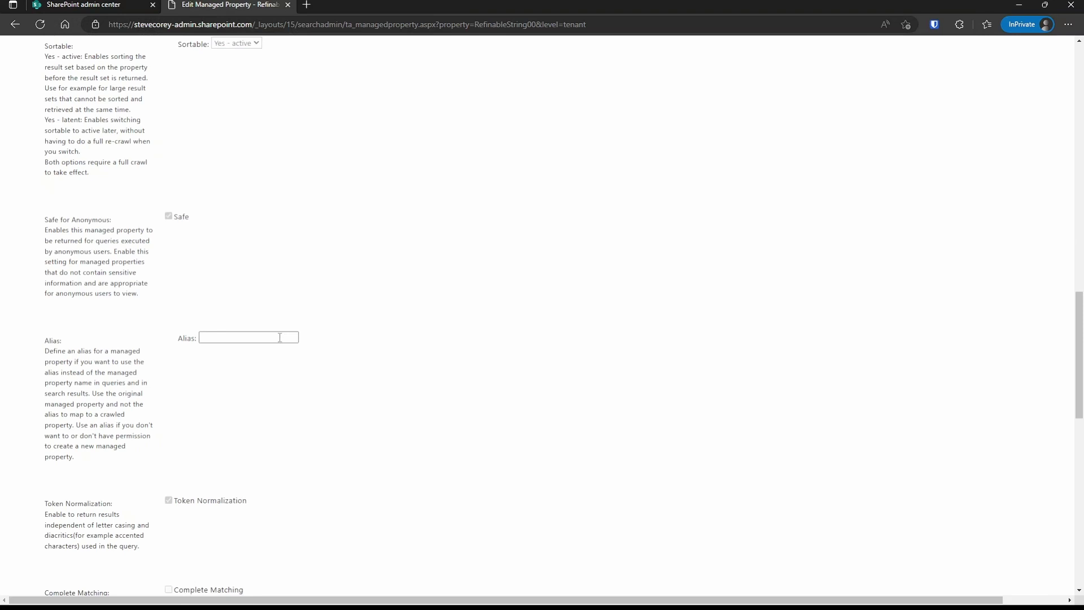
left_click(274, 336)
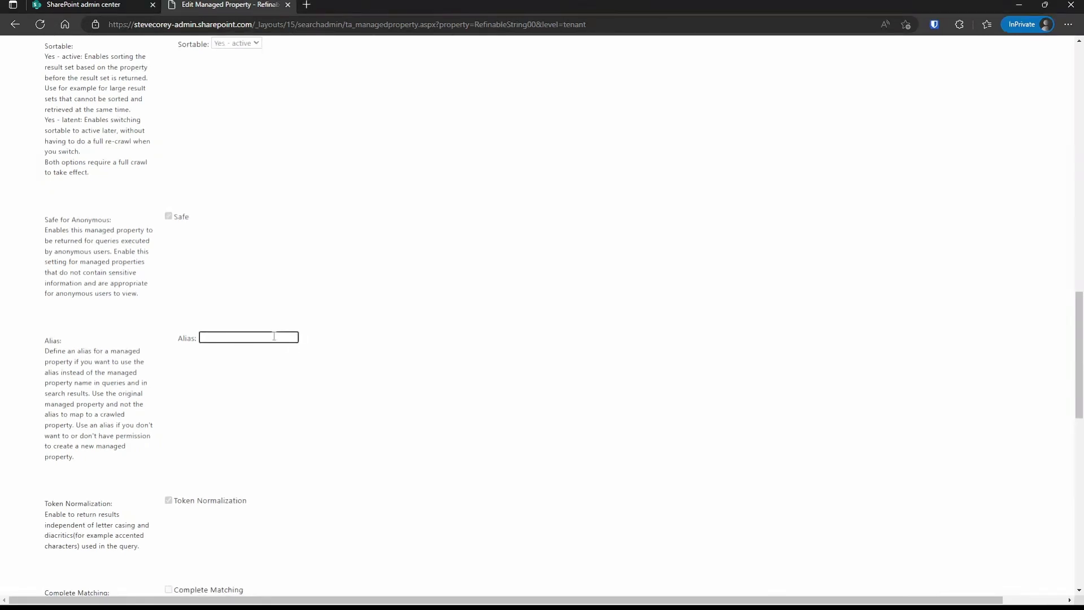
left_click(332, 350)
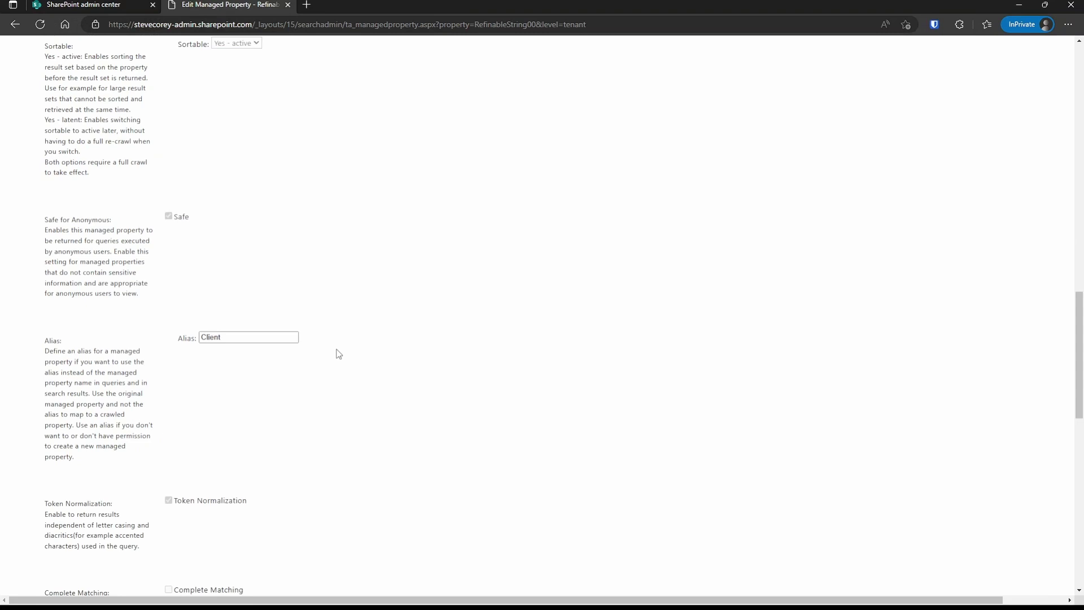
Map RefinableString00 to the ows_Client crawled property and save it.
scroll(338, 354, "down", 15)
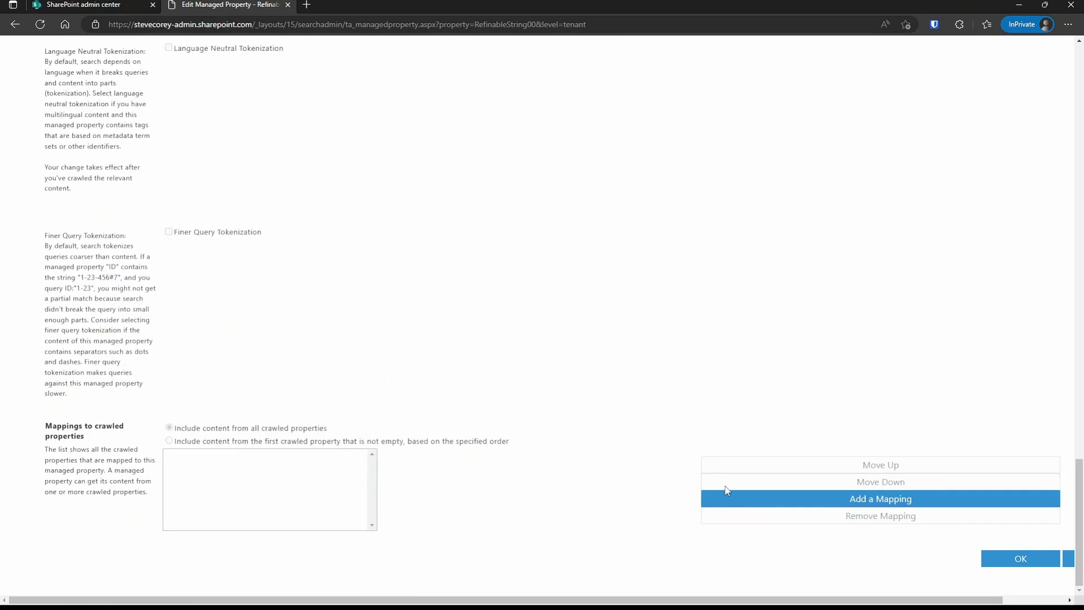
left_click(731, 492)
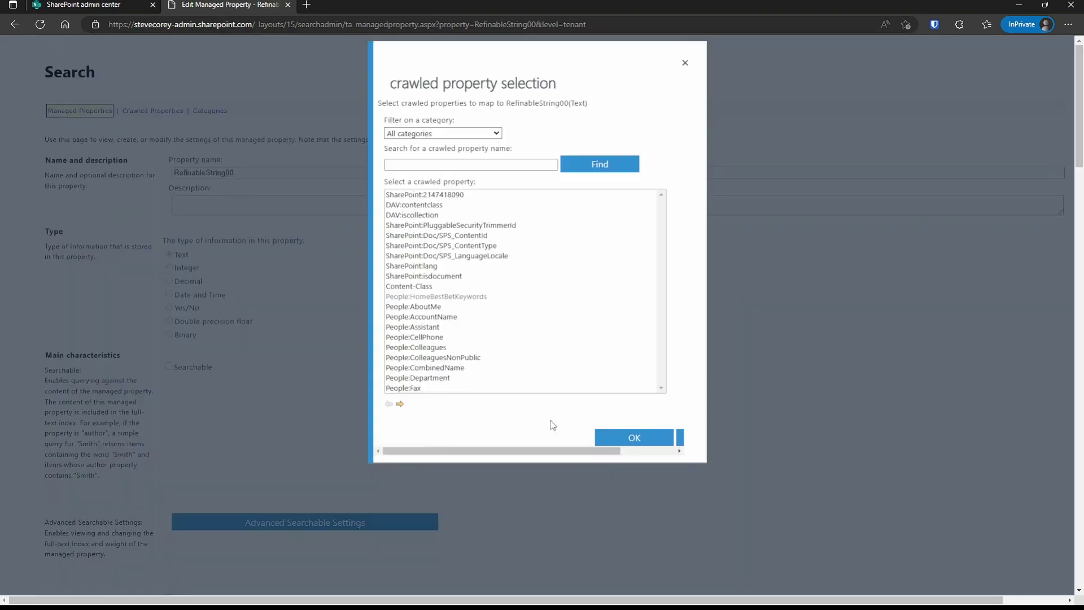
left_click(486, 161)
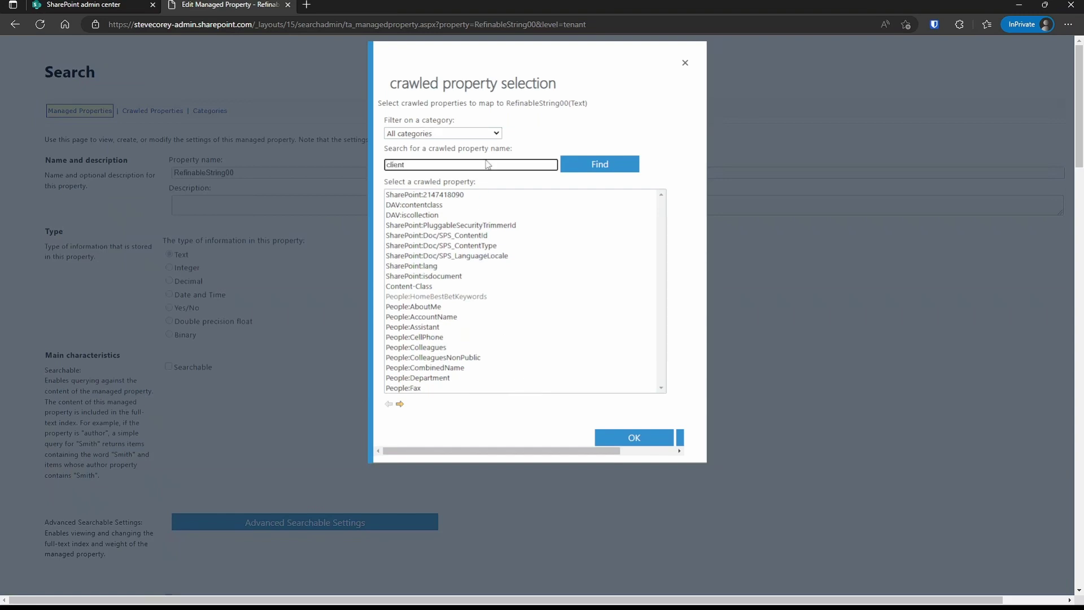
key("Return")
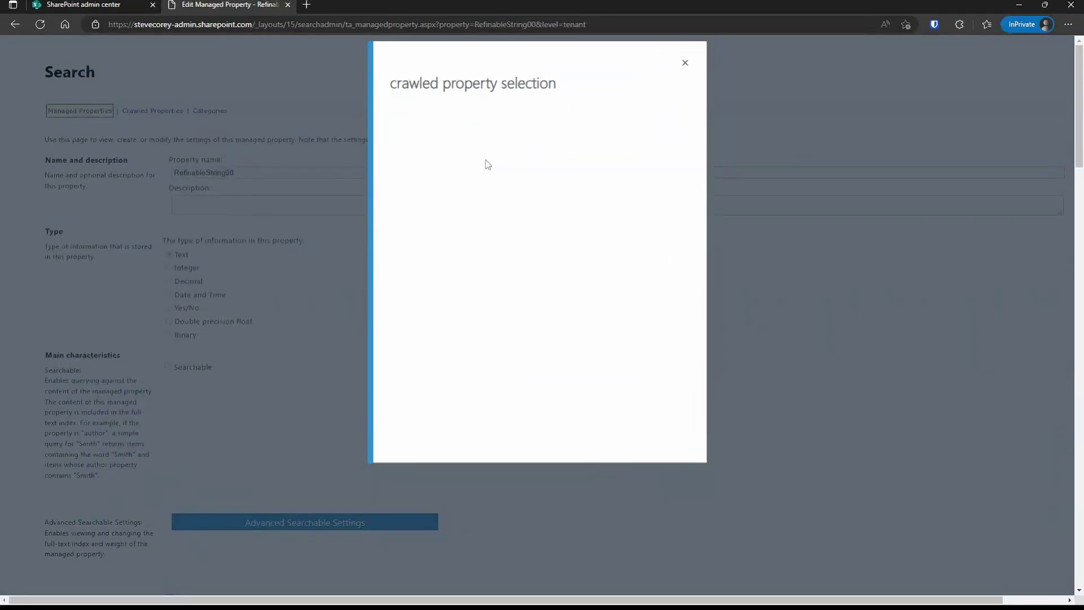
left_click(442, 194)
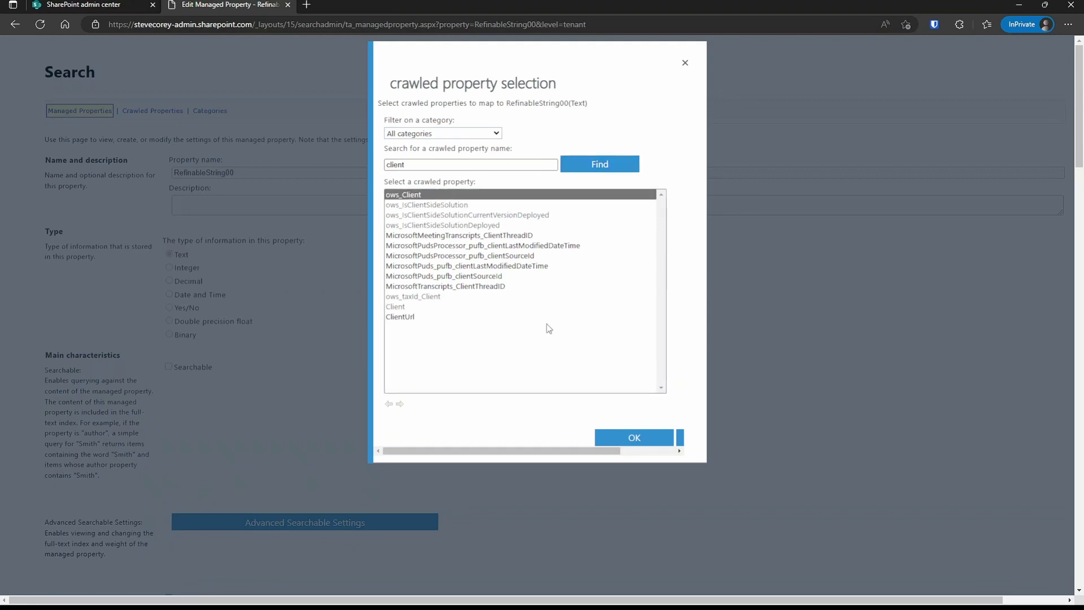
left_click(634, 438)
scroll(634, 441, "down", 5)
scroll(1080, 563, "down", 20)
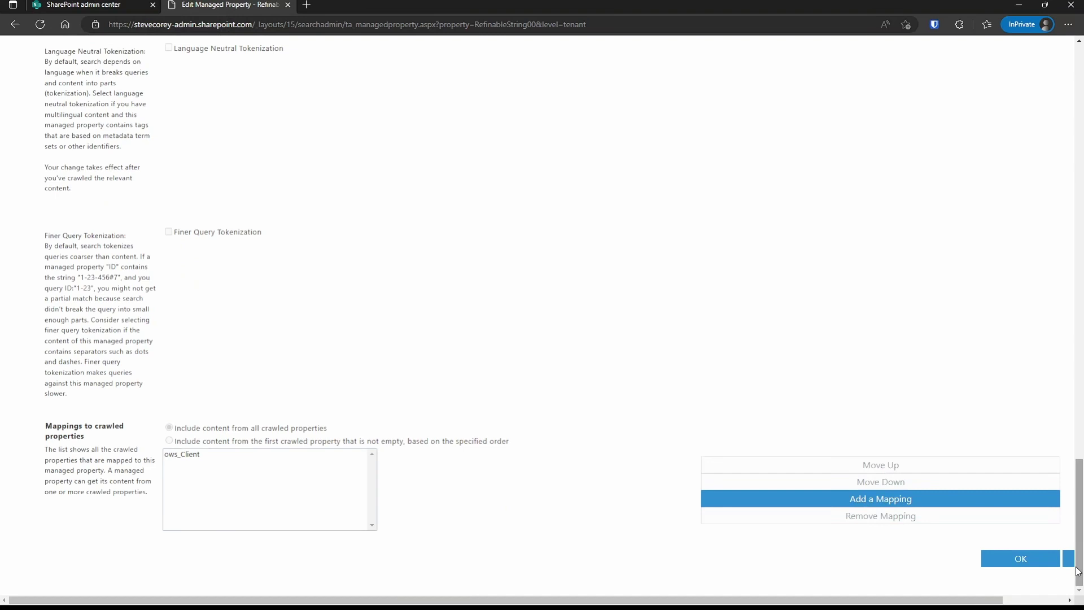
left_click(997, 560)
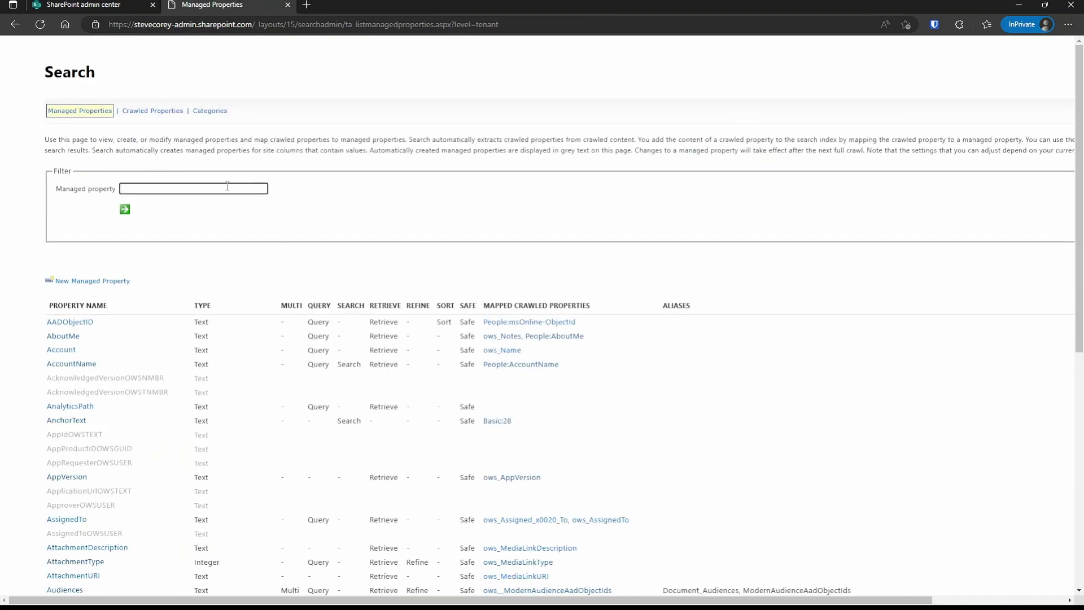
Filter for refinablestr and give RefinableString01 the alias StreetName.
left_click(228, 186)
type("refi")
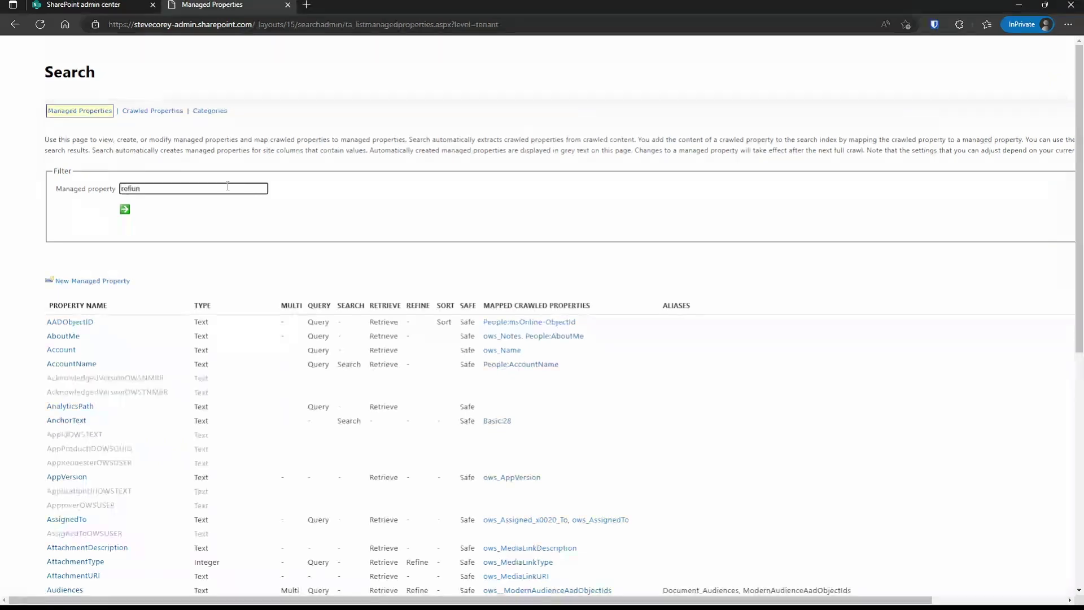
type("nablestr")
key("Return")
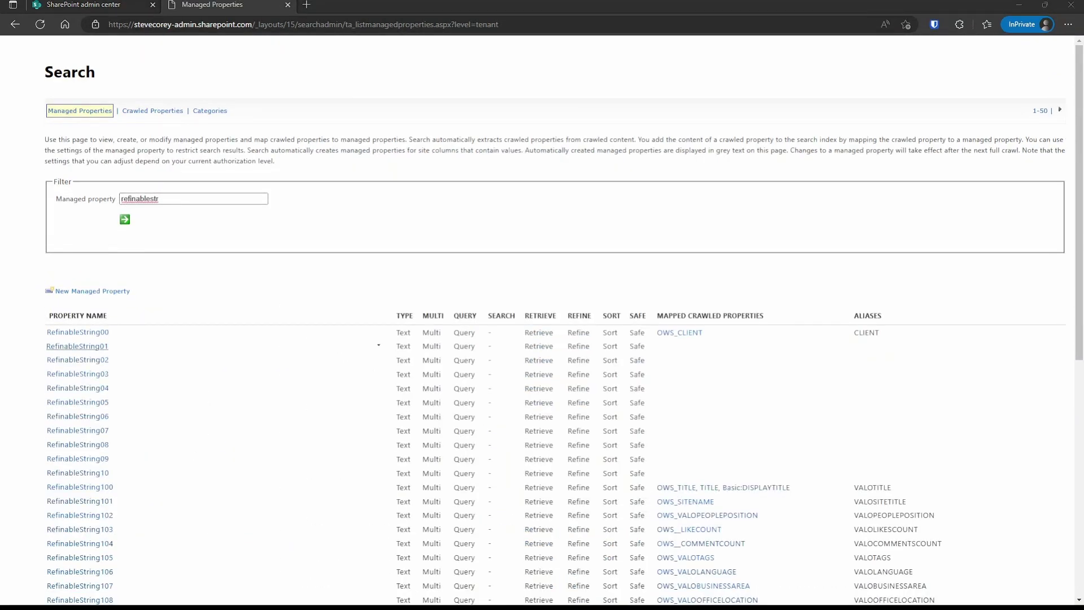
left_click(97, 347)
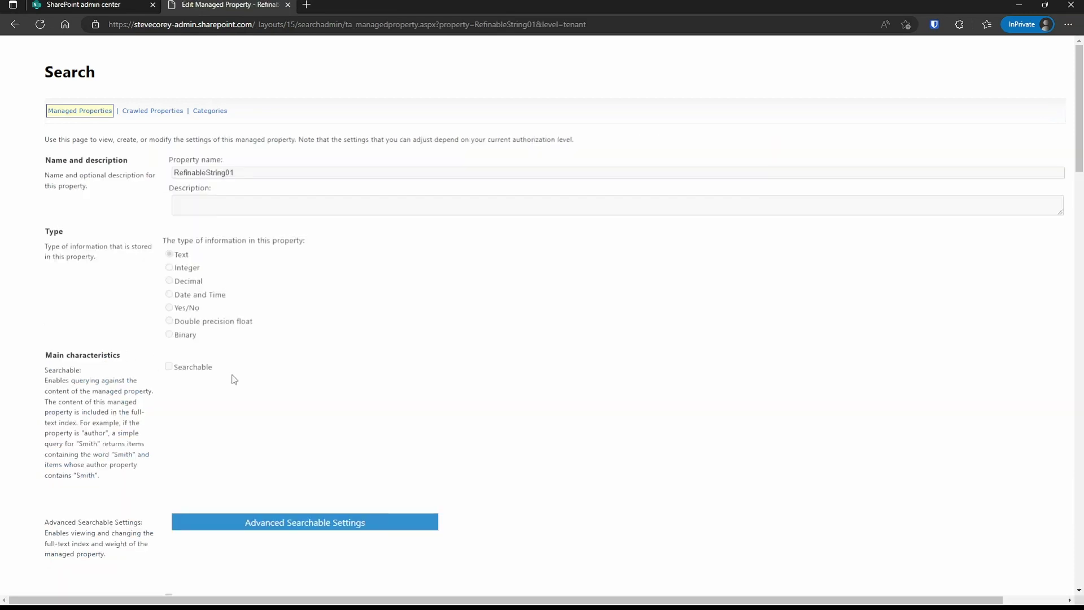
scroll(232, 375, "down", 20)
left_click(256, 256)
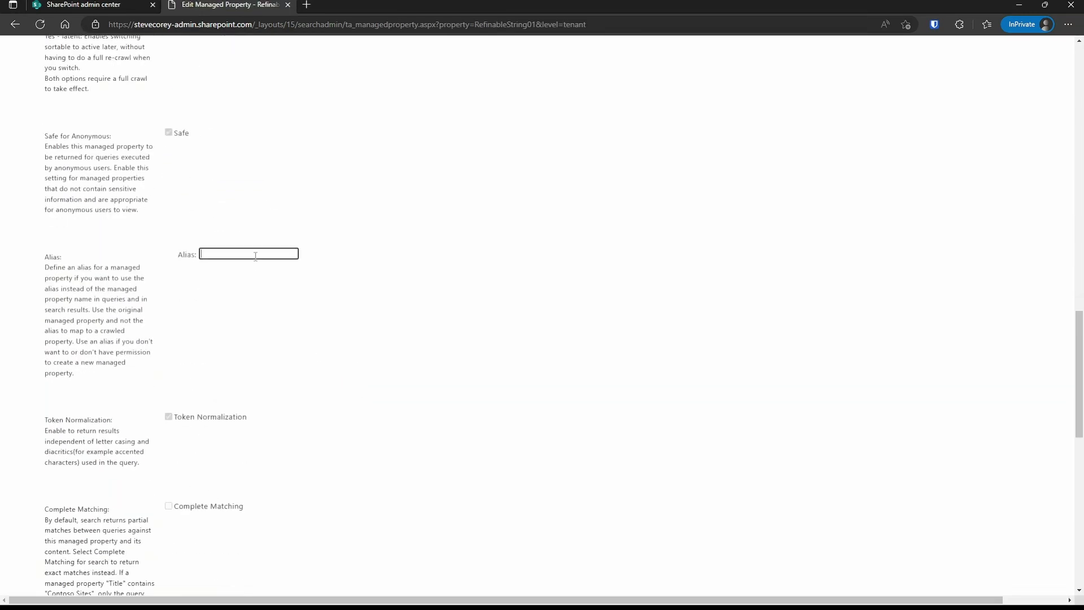
type("StreetName")
left_click(309, 309)
Map RefinableString01 to ows_Street_x0020_Name and save the property.
scroll(325, 329, "down", 10)
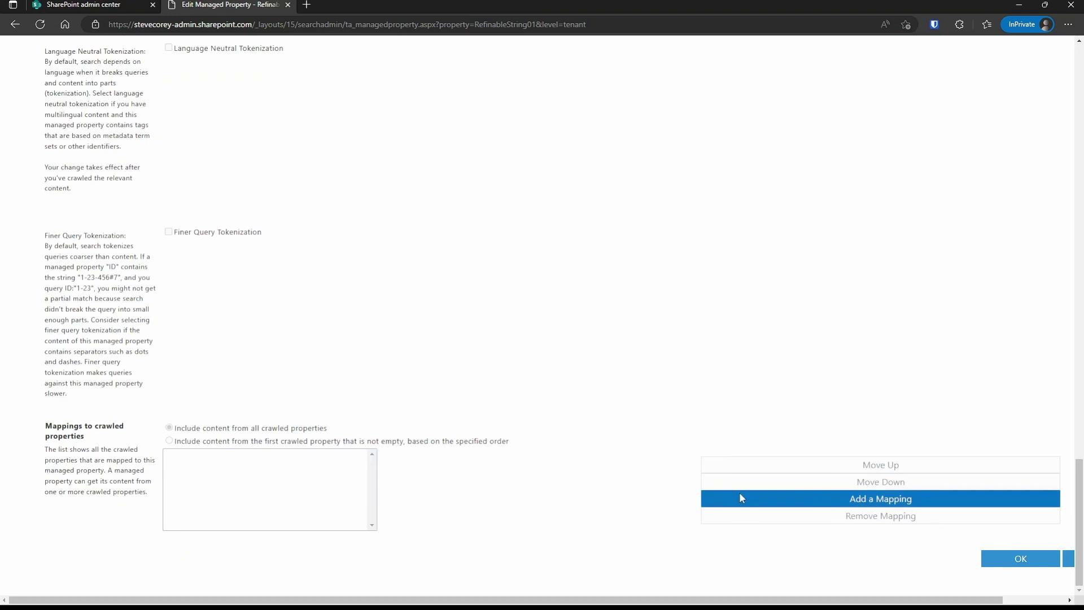
left_click(741, 496)
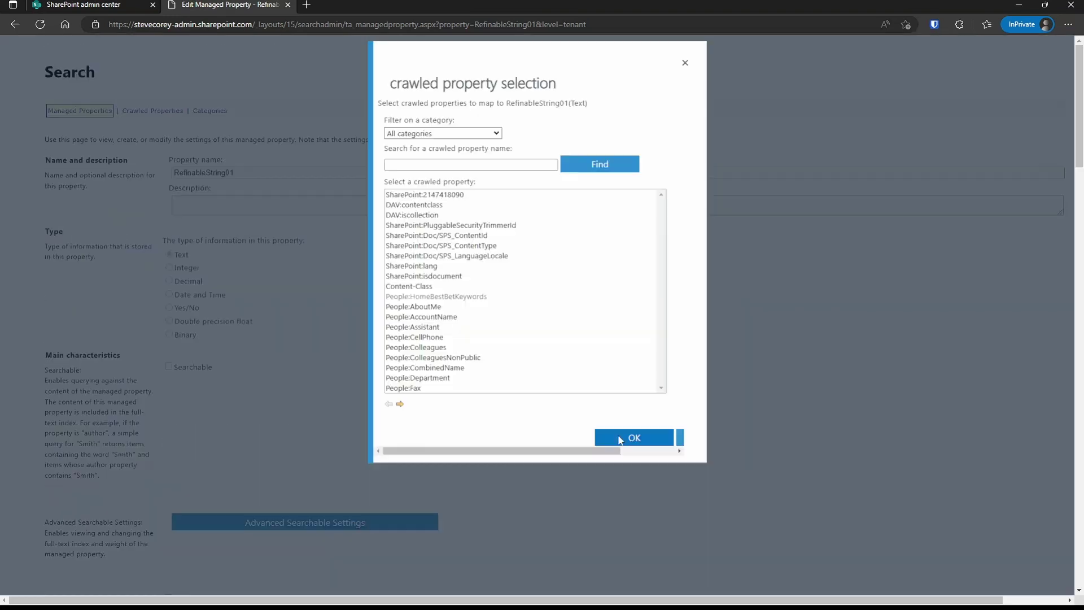
left_click(477, 167)
type("st")
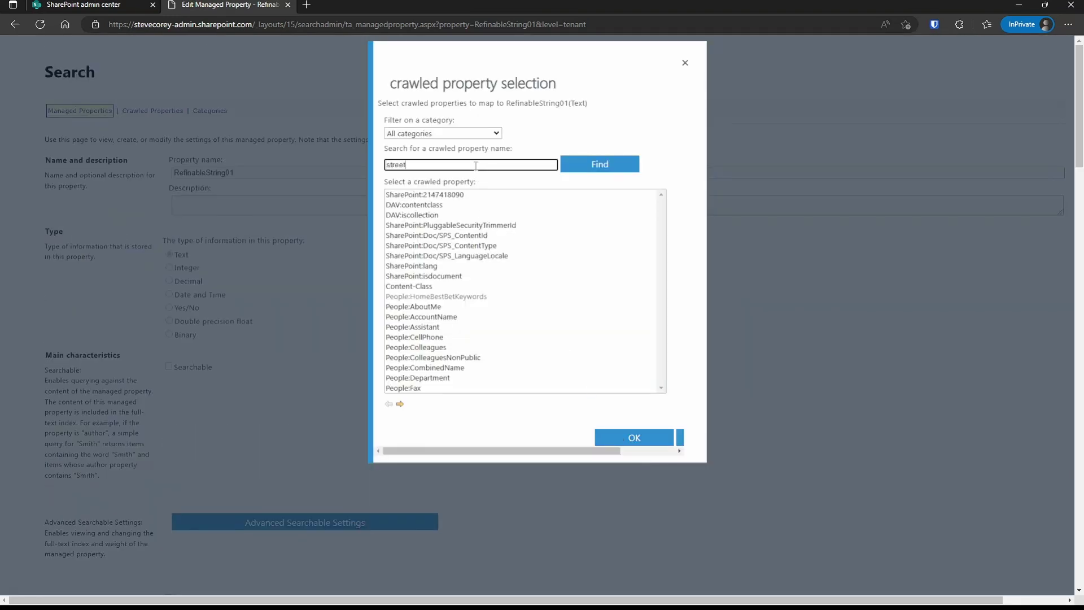
type("reet")
left_click(579, 167)
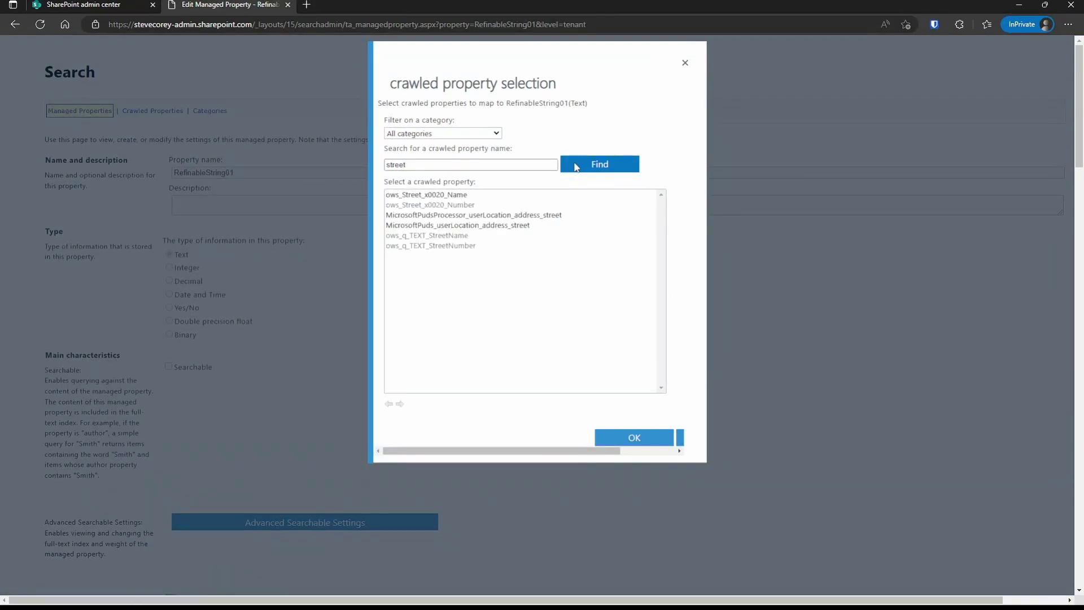
left_click(484, 197)
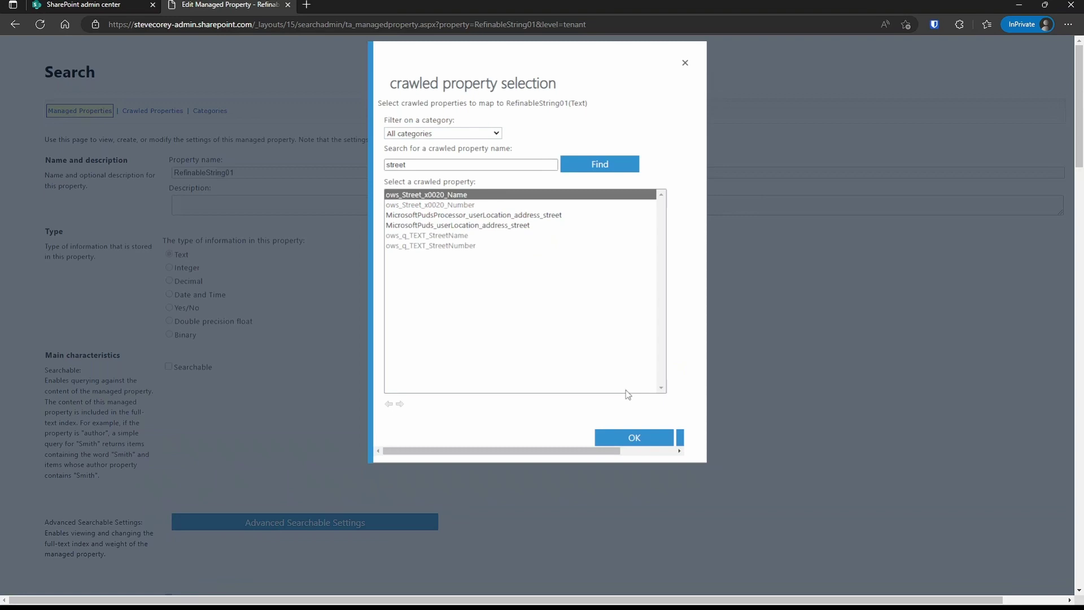
left_click(630, 438)
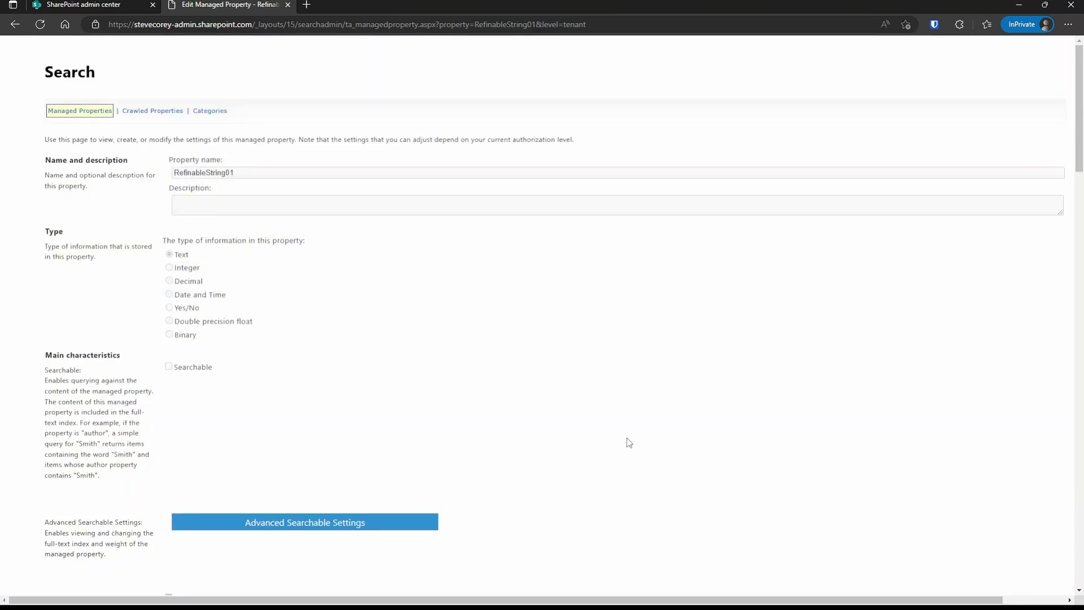
scroll(1064, 284, "down", 10)
scroll(1063, 284, "down", 15)
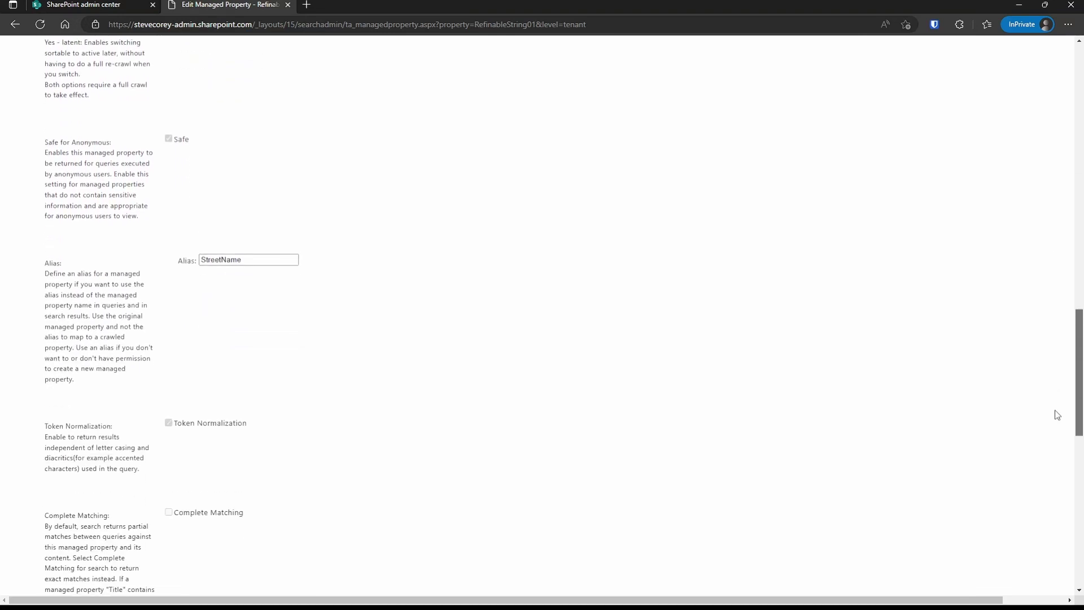
left_click(1007, 559)
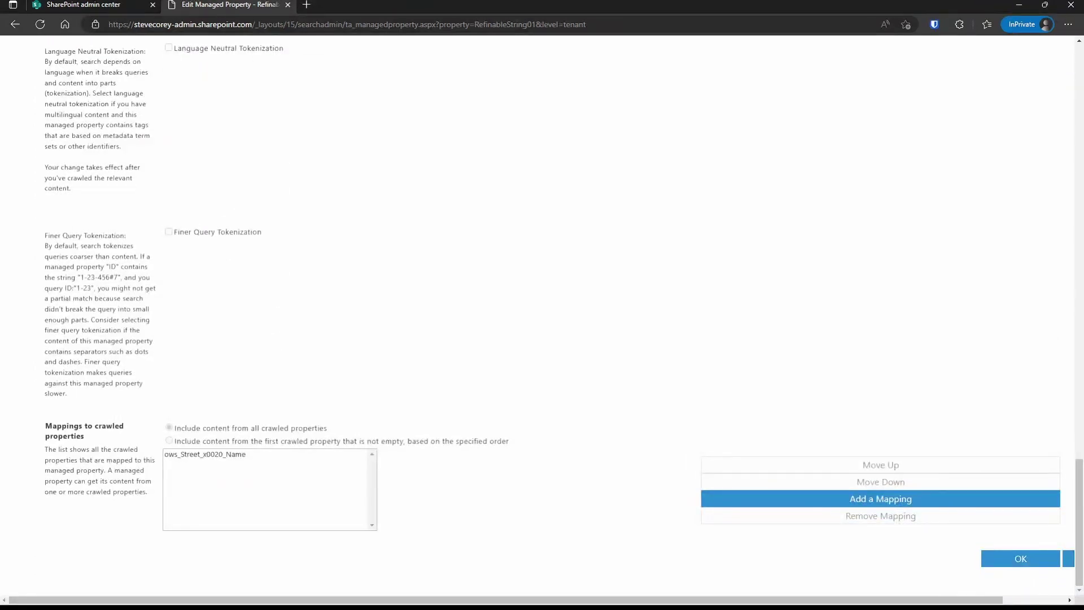
Filter the managed properties list again by refinablestr.
left_click(205, 189)
type("refinablestr")
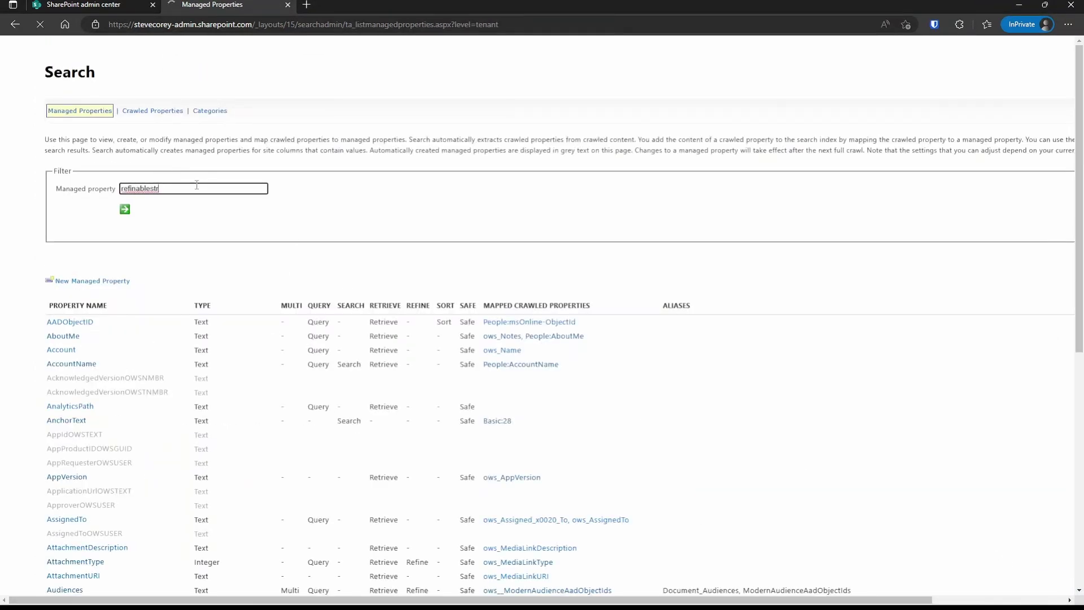
key("Return")
Give RefinableString02 the alias InvoiceNumber.
left_click(103, 362)
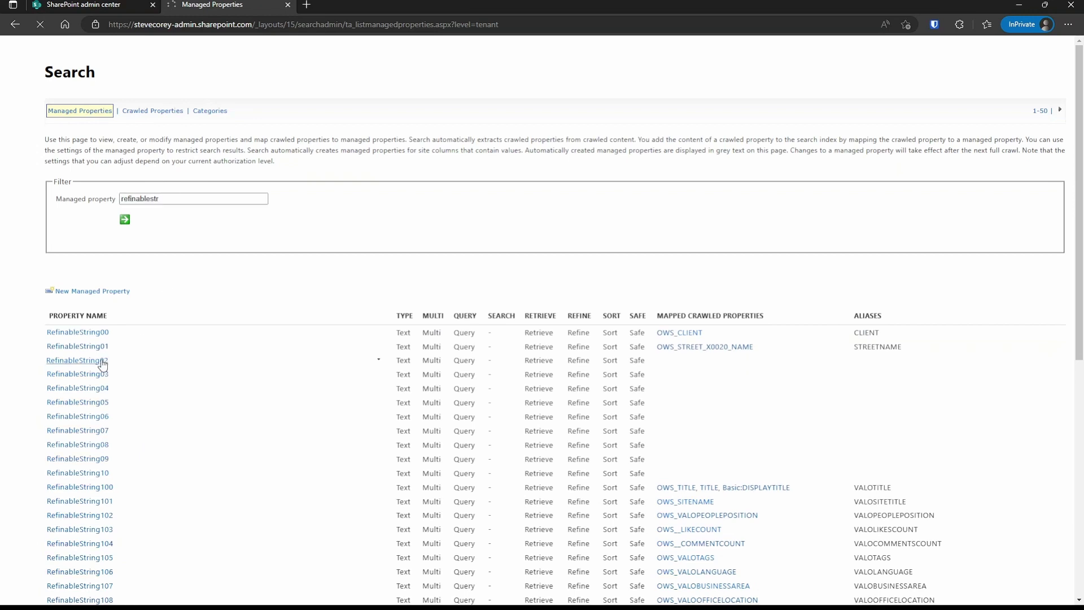
scroll(255, 395, "down", 15)
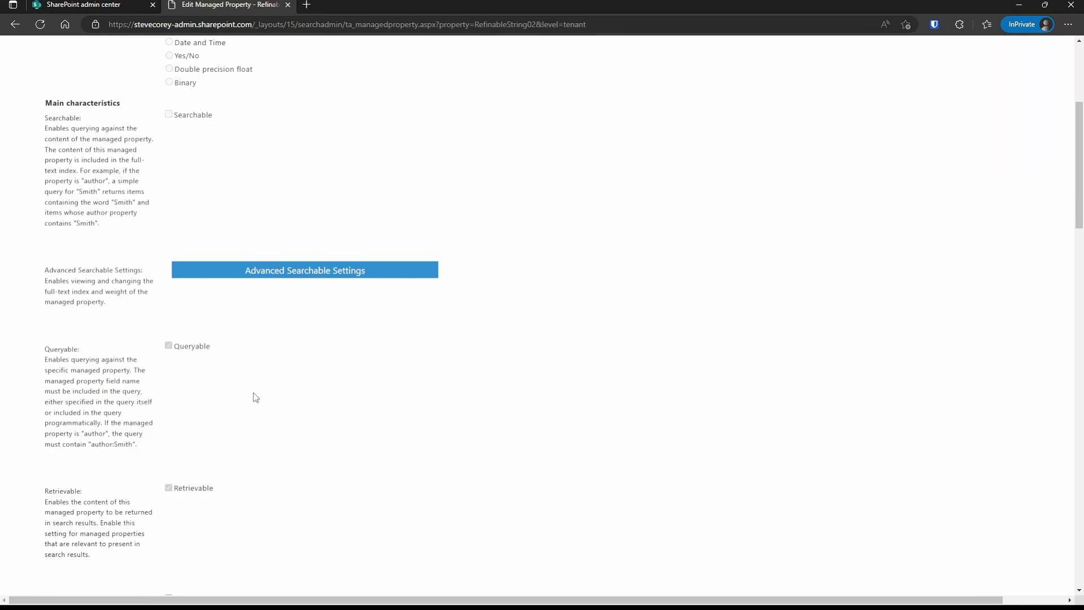
scroll(256, 398, "down", 3)
left_click(258, 336)
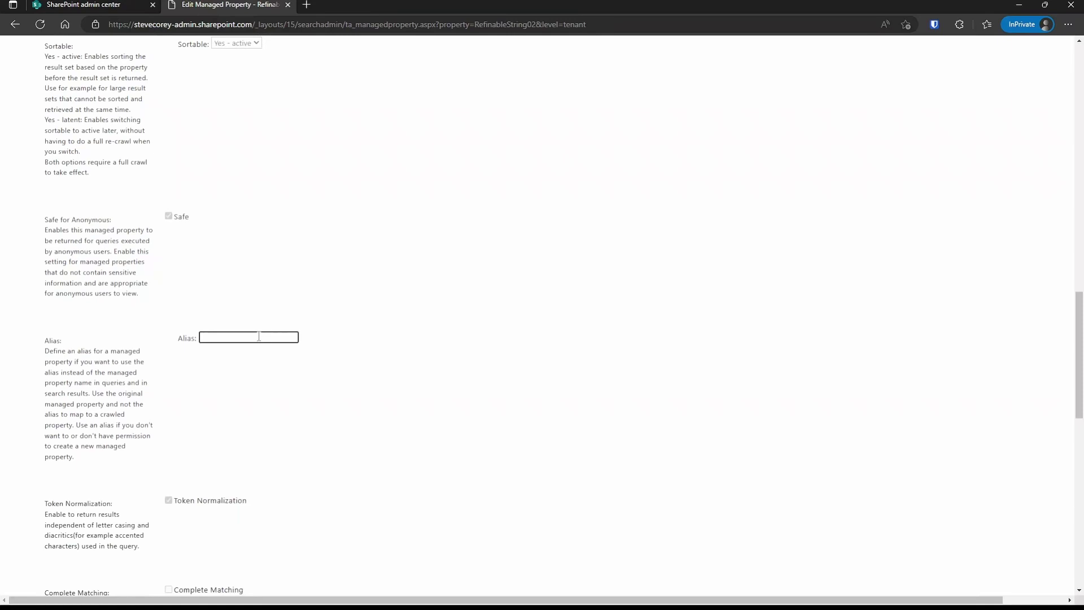
type("InvoiceNumber")
Map RefinableString02 to ows_Invoice_x0020_Number and save it.
scroll(734, 497, "down", 10)
left_click(741, 500)
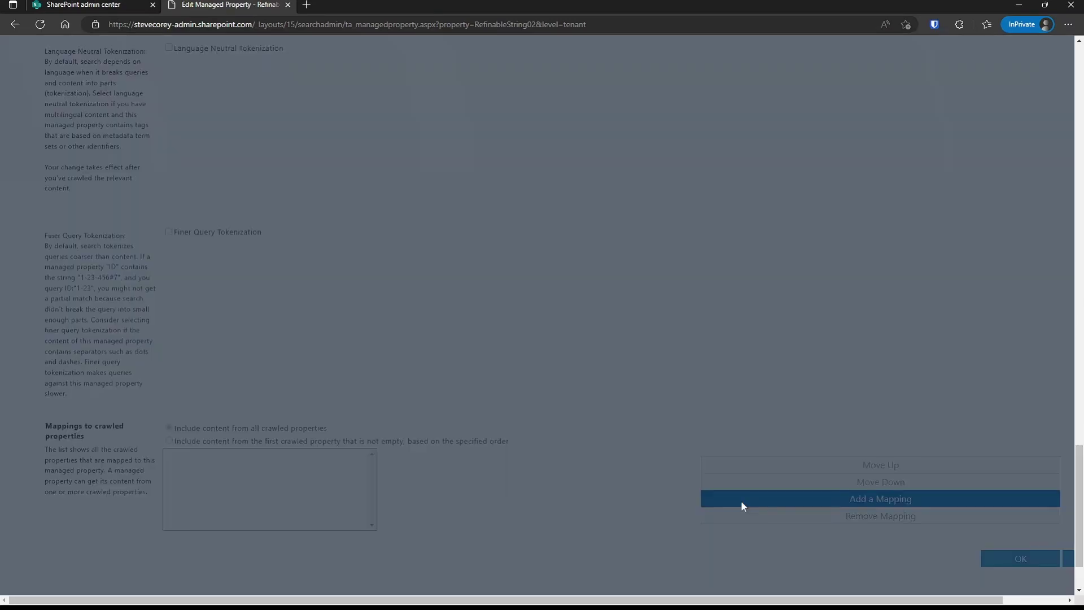
left_click(505, 165)
type("invoice")
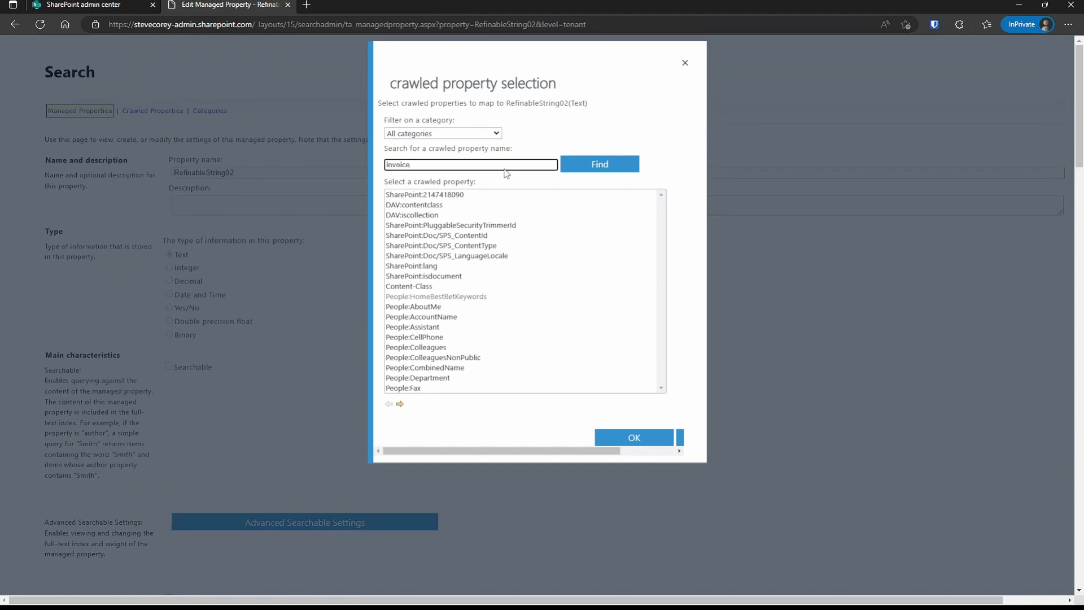
left_click(599, 164)
left_click(471, 209)
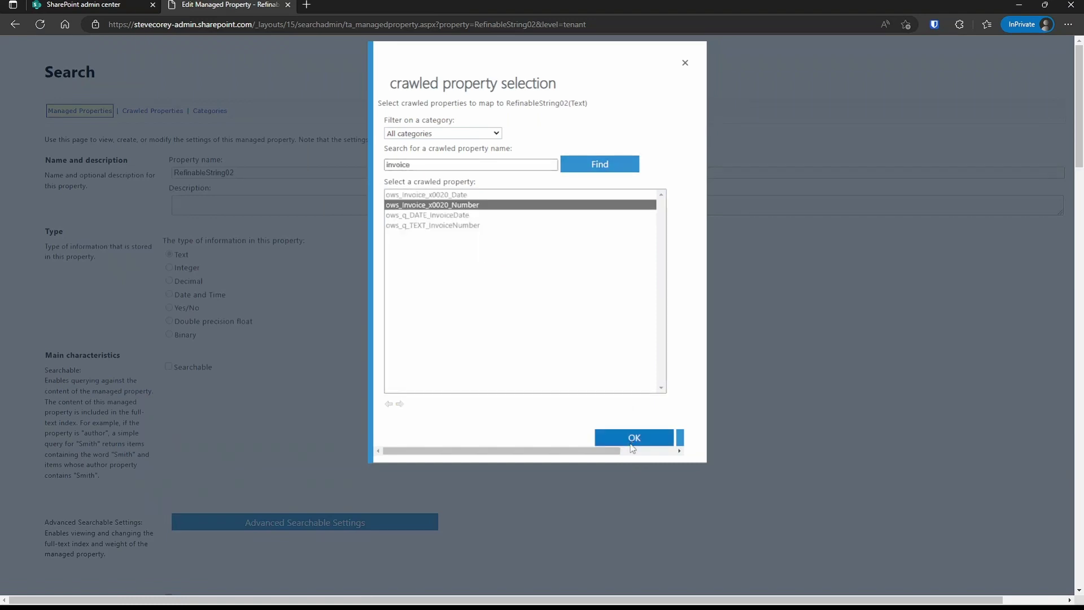
left_click(630, 436)
scroll(1065, 392, "down", 15)
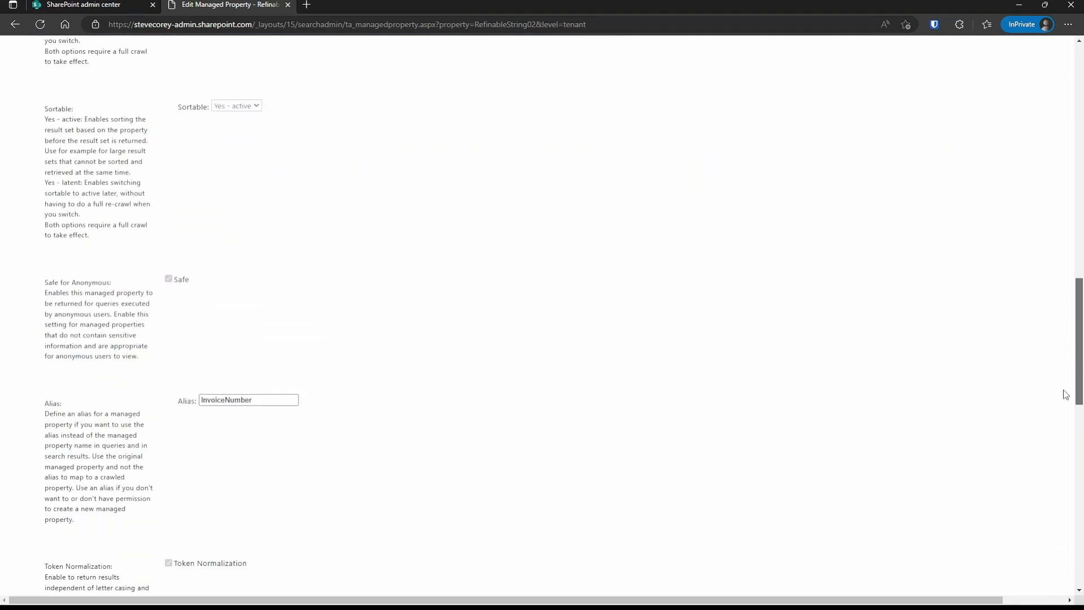
left_click(1004, 561)
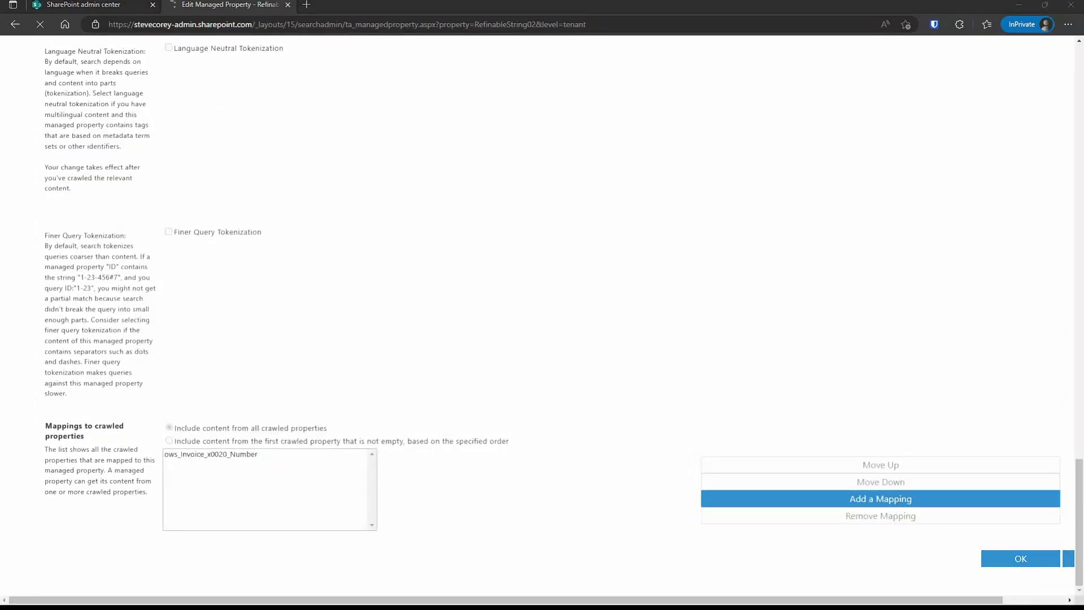
Filter for refinable properties and give RefinableDate00 the alias InvoiceDate.
left_click(218, 191)
type("isBing")
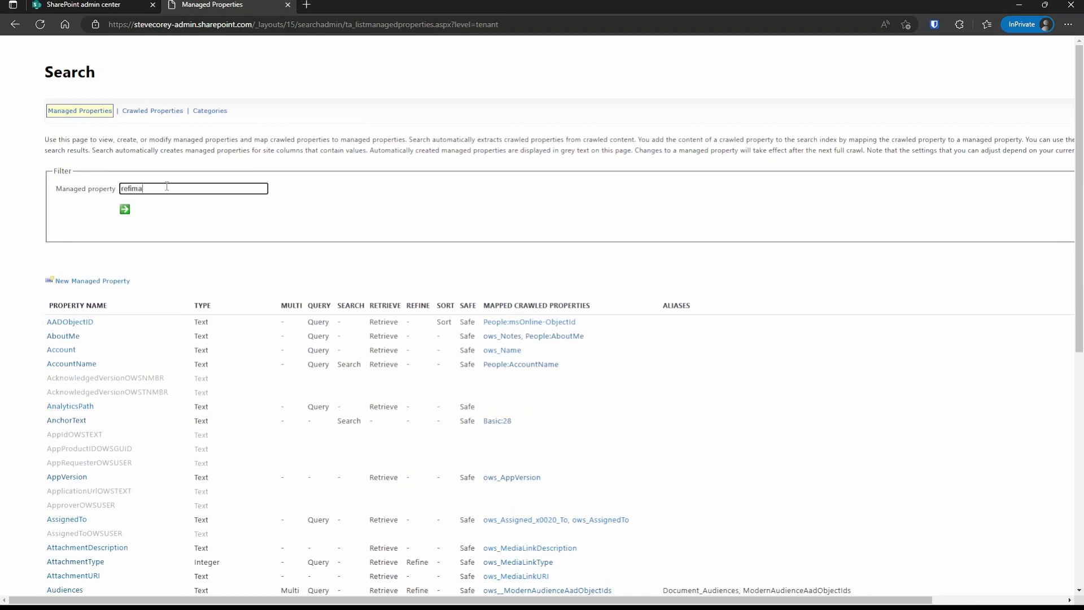
key("BackSpace")
key("BackSpace")
key("BackSpace")
key("BackSpace")
key("BackSpace")
key("BackSpace")
left_click(218, 191)
type("refinabl")
key("Return")
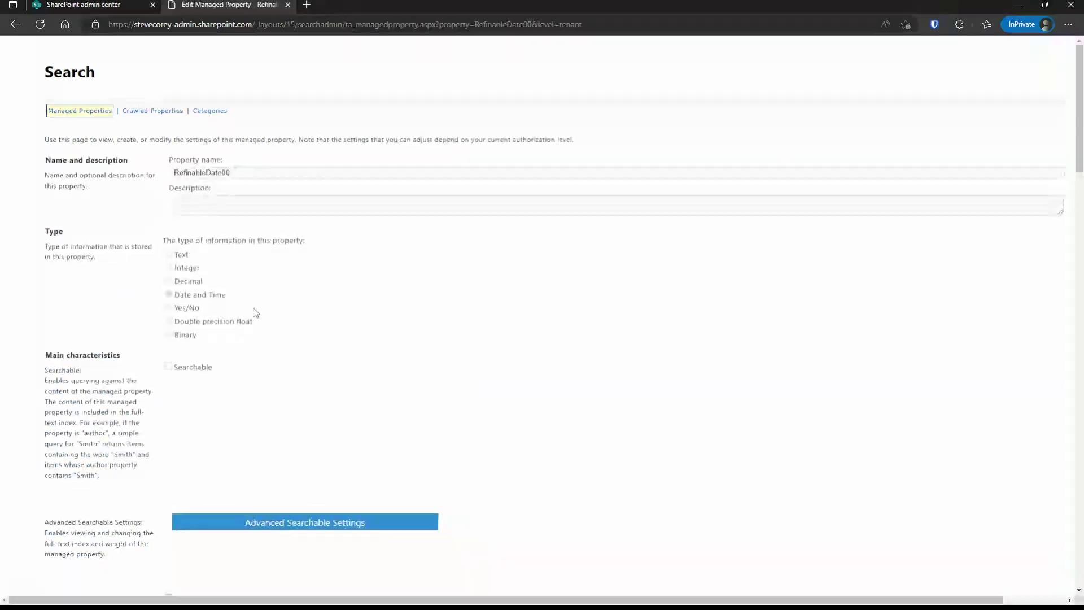
scroll(254, 310, "down", 15)
left_click(257, 337)
type("InvoiceDate")
left_click(361, 359)
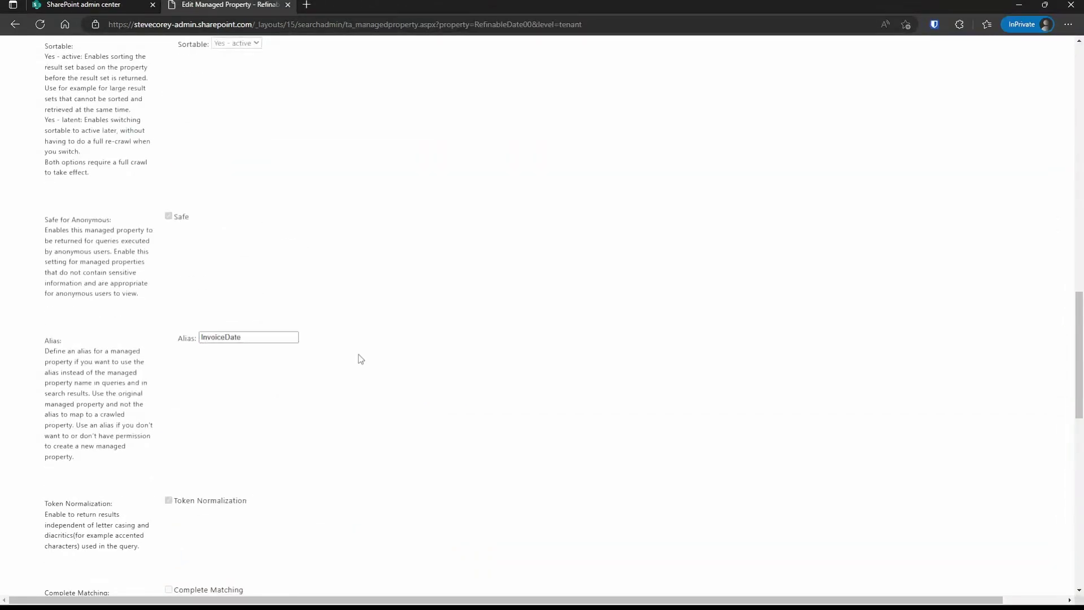
Map RefinableDate00 to ows_Invoice_x0020_Date and save it.
left_click_drag(1080, 354, 1079, 523)
left_click(879, 498)
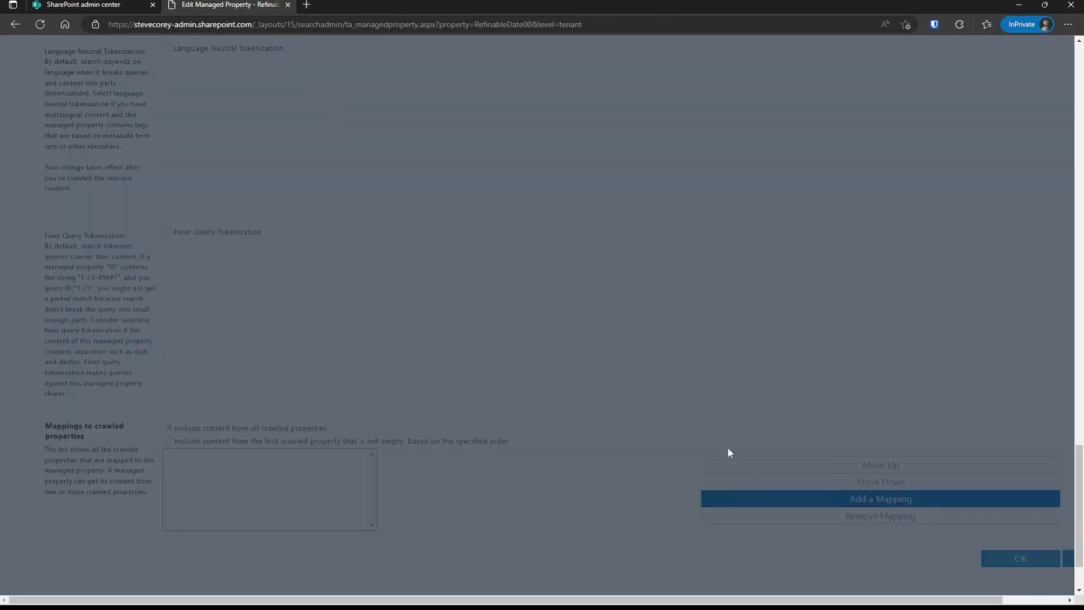
left_click(495, 165)
type("invoice")
left_click(600, 163)
left_click(469, 195)
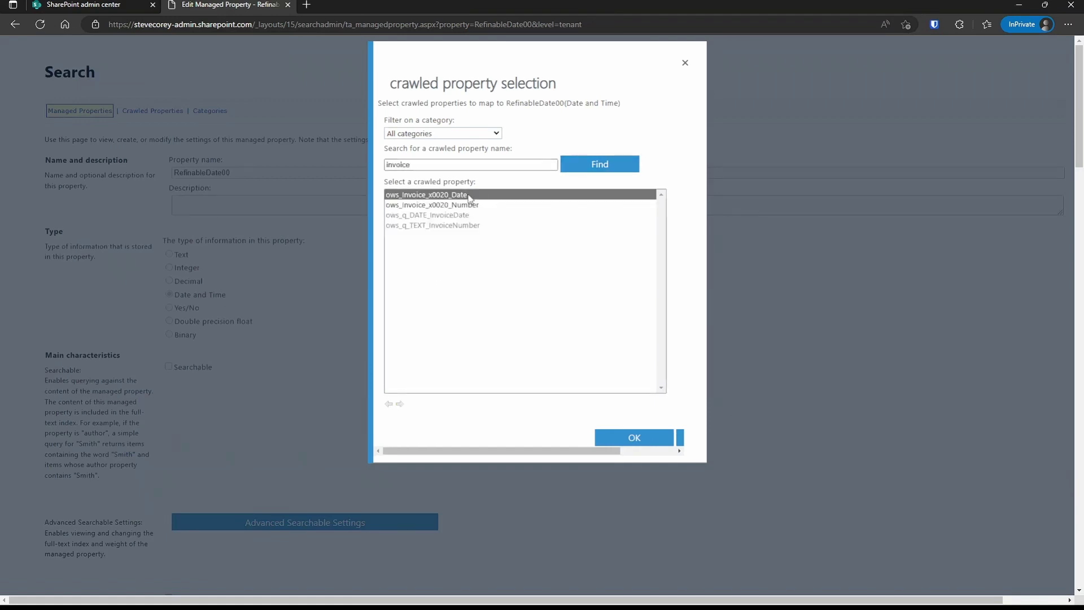
left_click(633, 438)
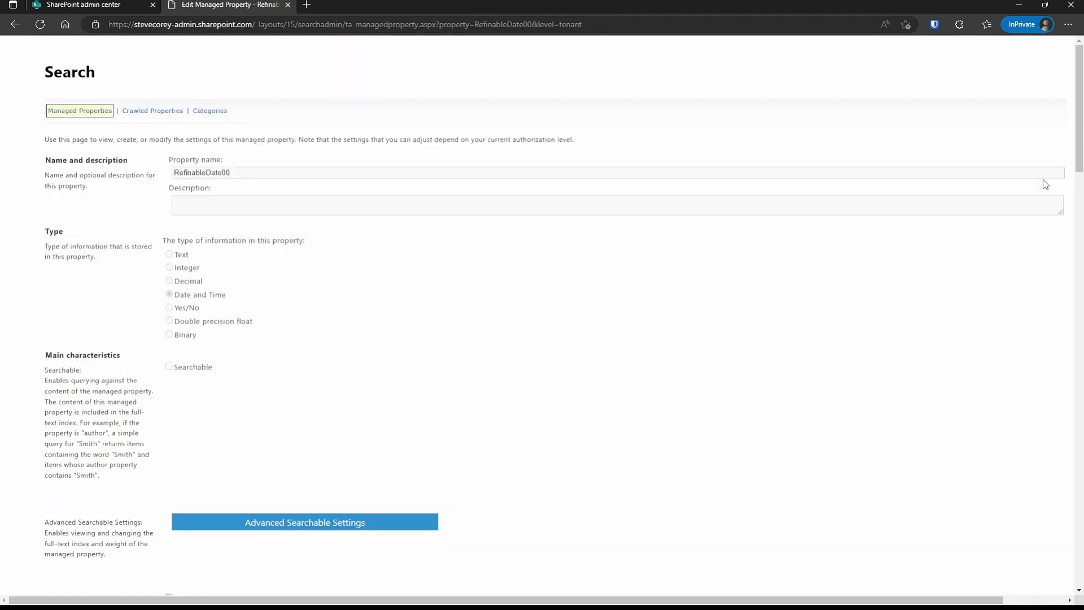
left_click_drag(1079, 164, 1071, 564)
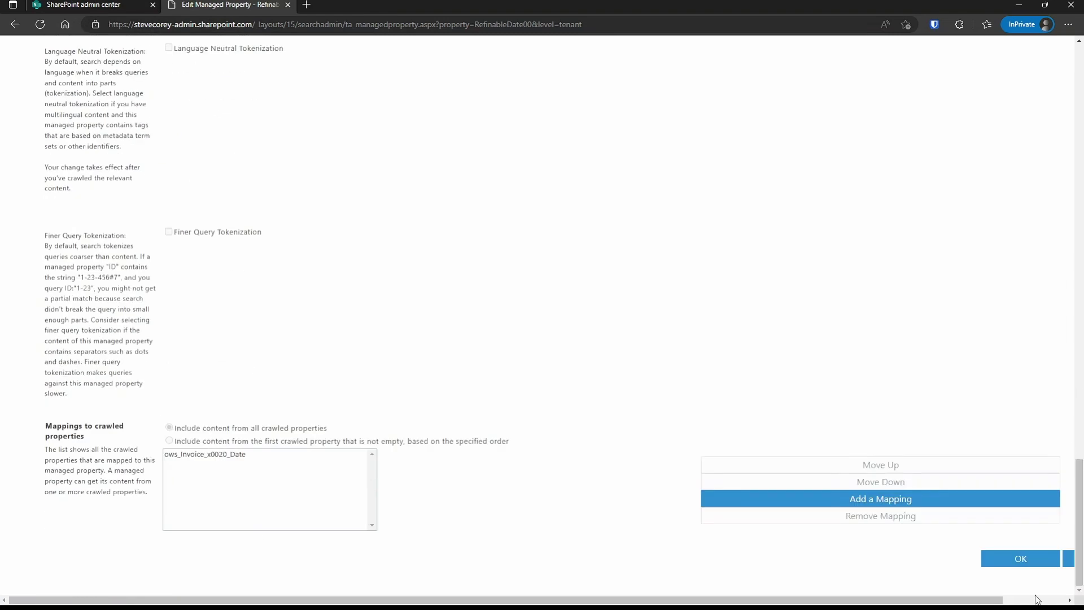
left_click(1020, 560)
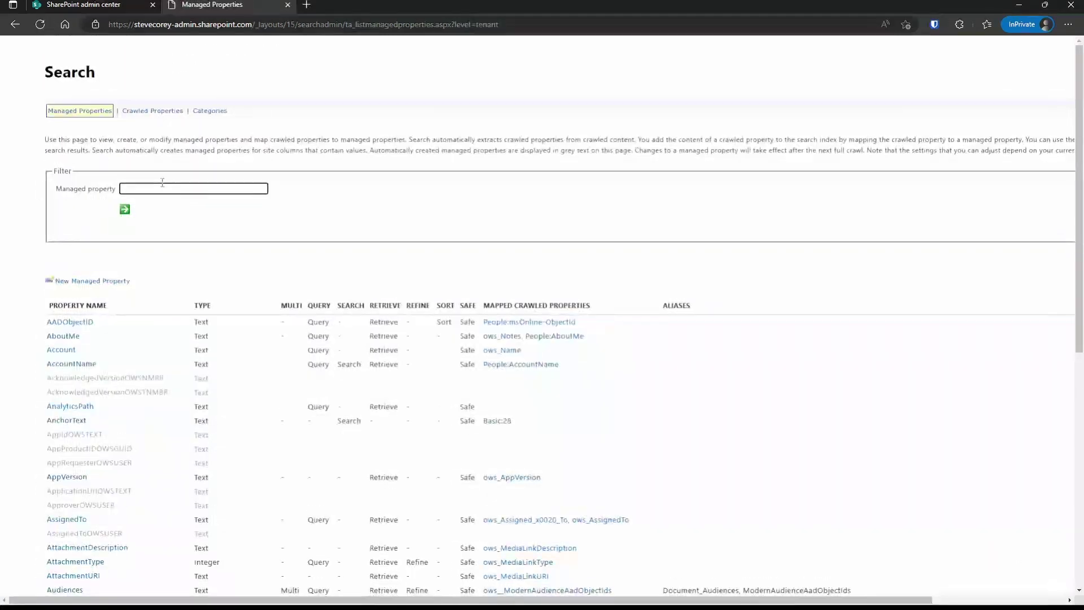
Filter for refinabledate and give RefinableDate01 the alias ContractDate.
left_click(162, 189)
type("refinabledate")
key("Return")
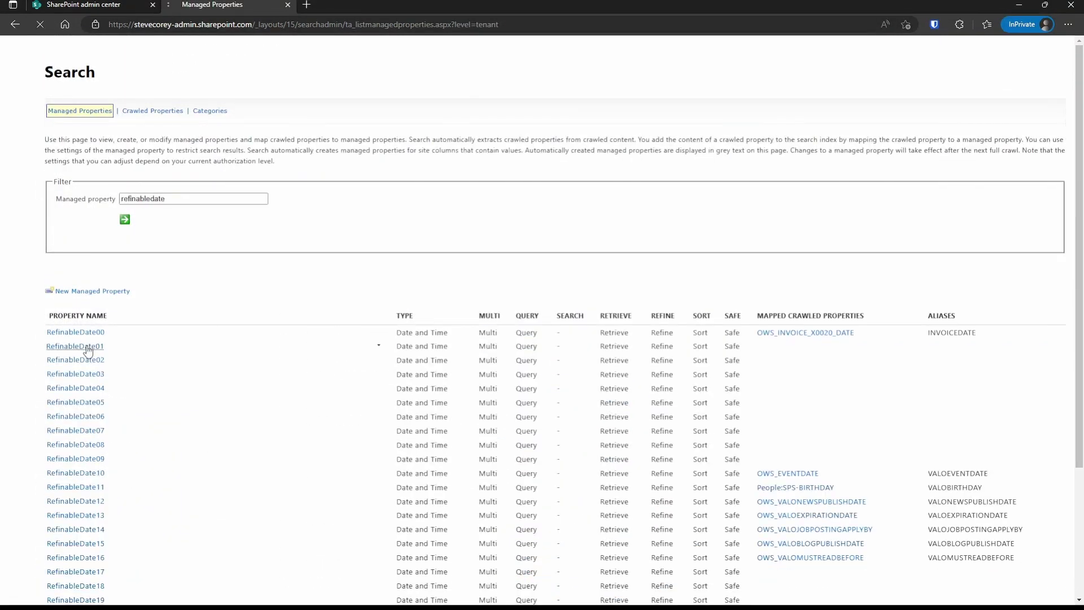
scroll(237, 223, "down", 15)
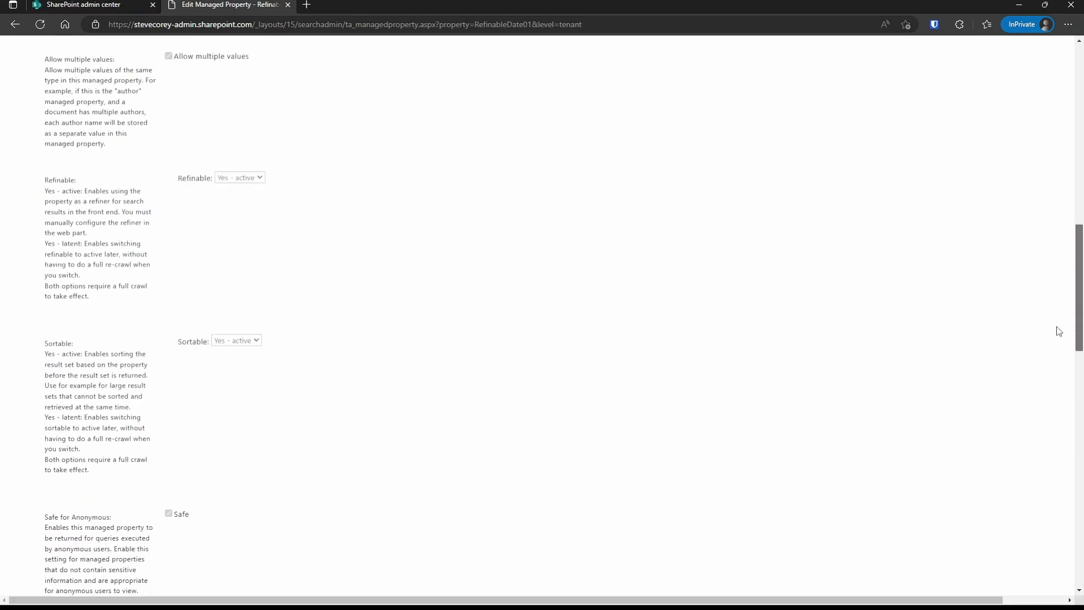
left_click(243, 206)
type("ContractDate")
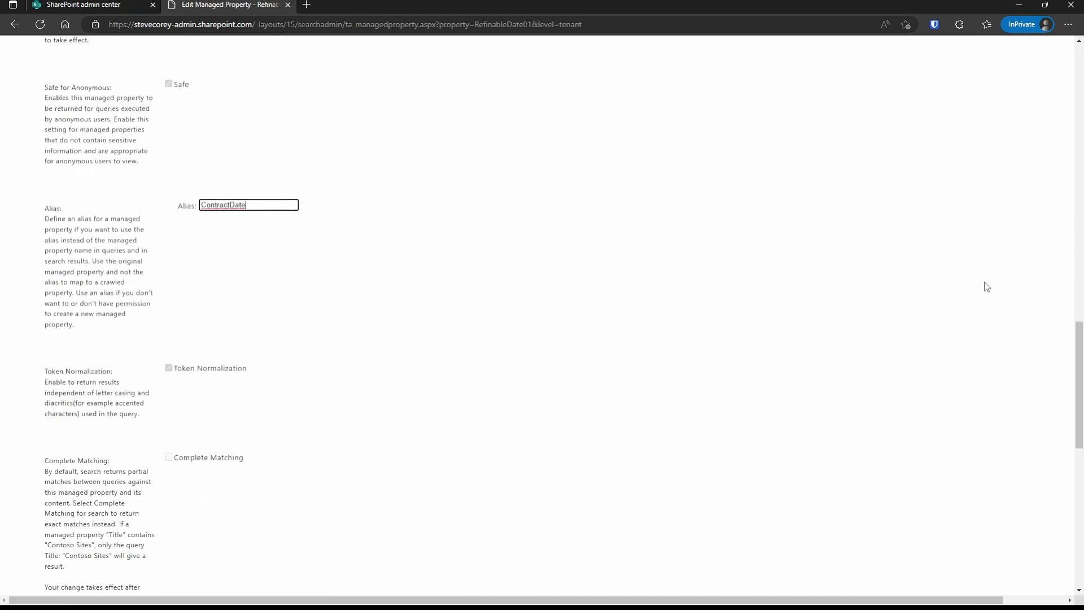
Map RefinableDate01 to ows_Contract_x0020_Date and save it.
left_click_drag(1079, 346, 1079, 471)
left_click(791, 499)
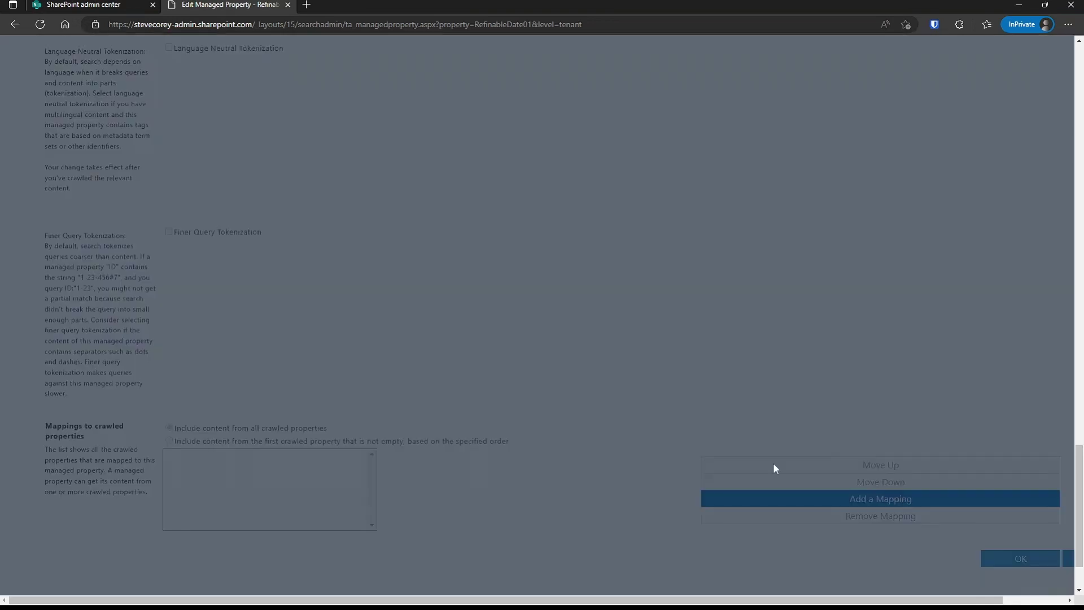
left_click(431, 166)
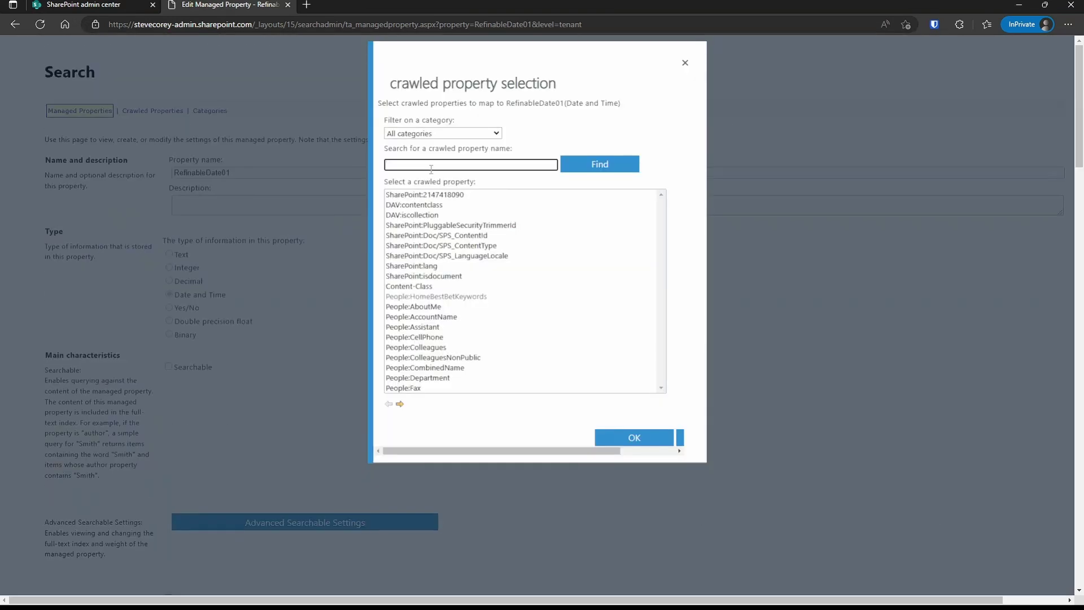
type("contract")
left_click(600, 164)
left_click(474, 194)
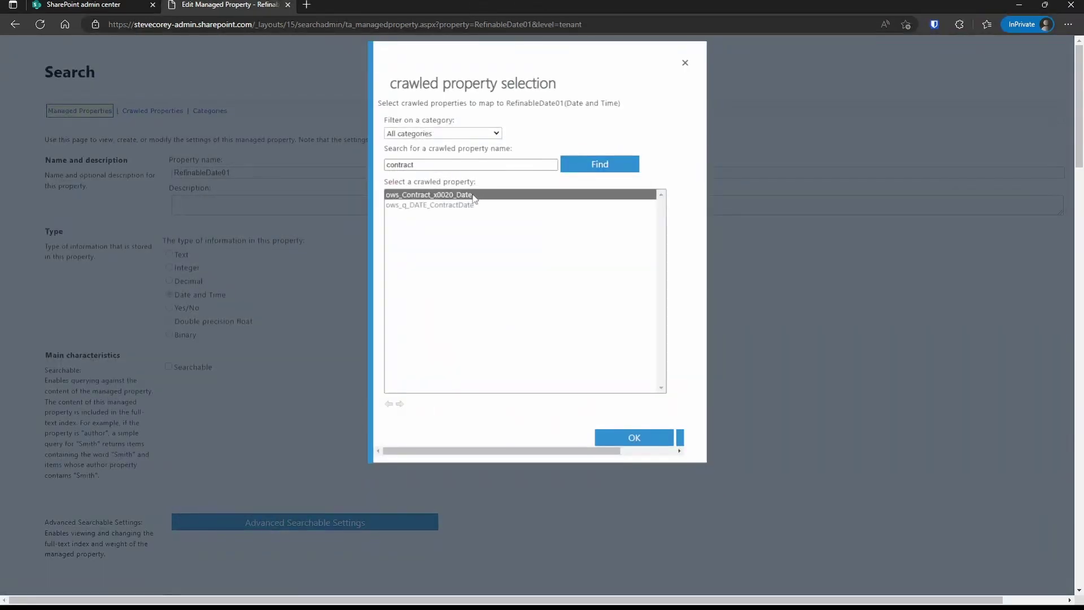
left_click(623, 436)
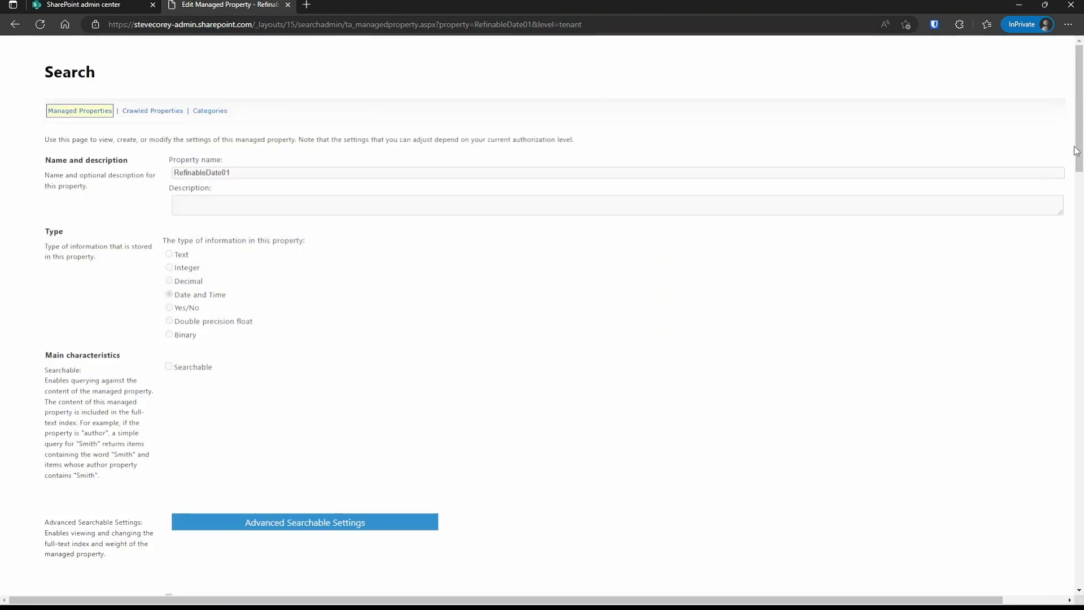
left_click_drag(1076, 151, 1035, 584)
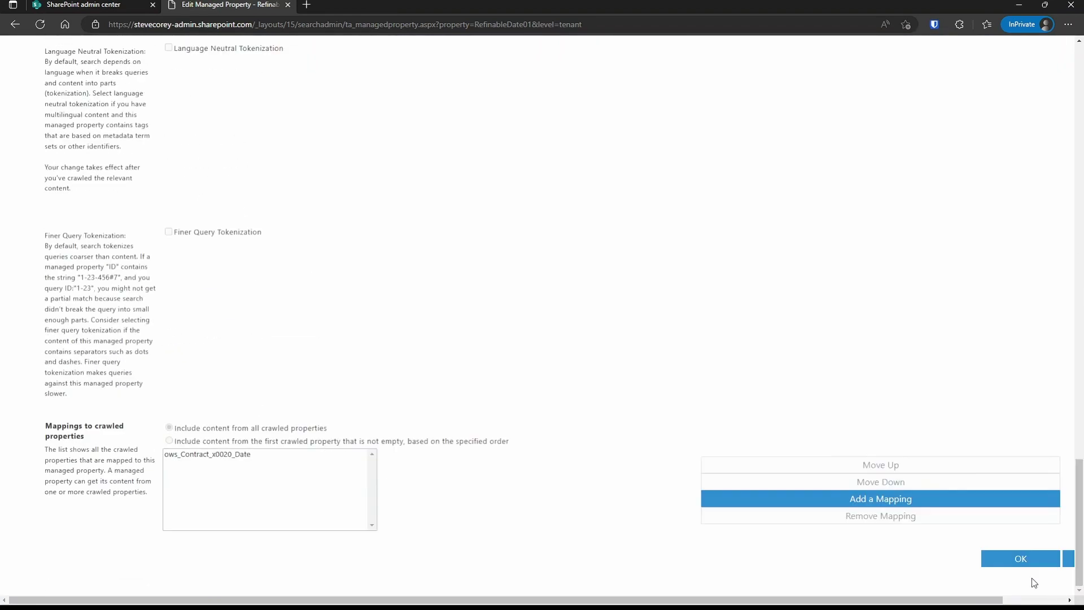
left_click(992, 565)
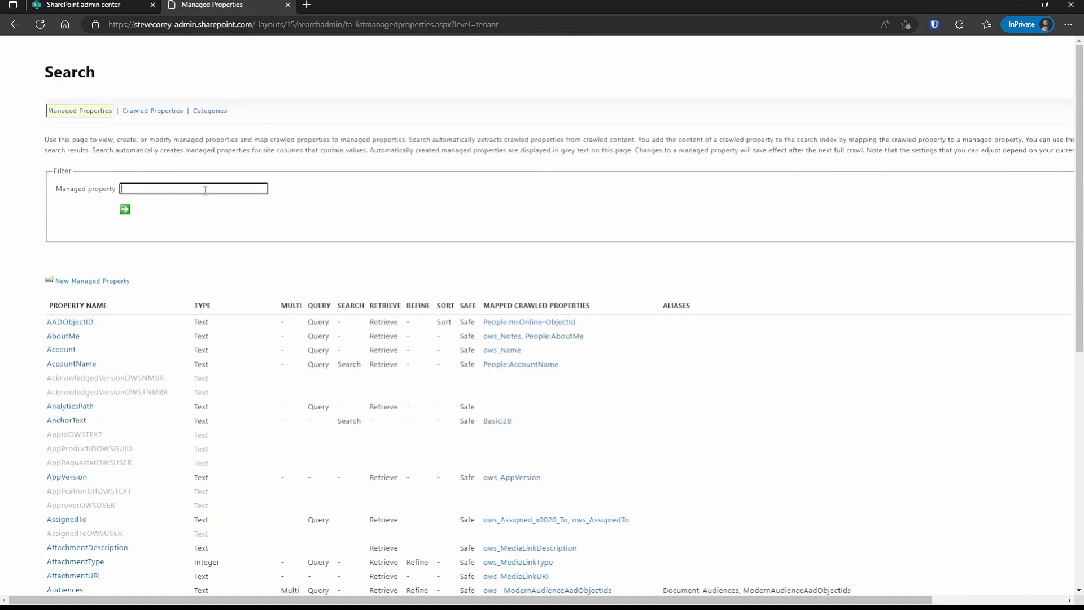
Filter for refinabledate and give RefinableDate02 the alias DocumentDate.
type("refinabledate")
key("Return")
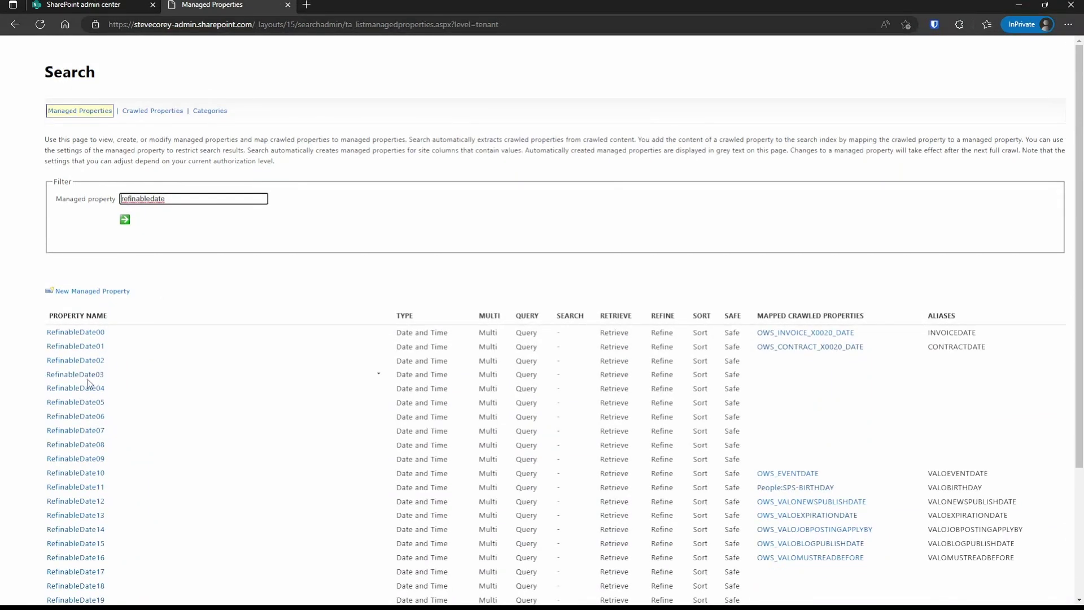
left_click(89, 361)
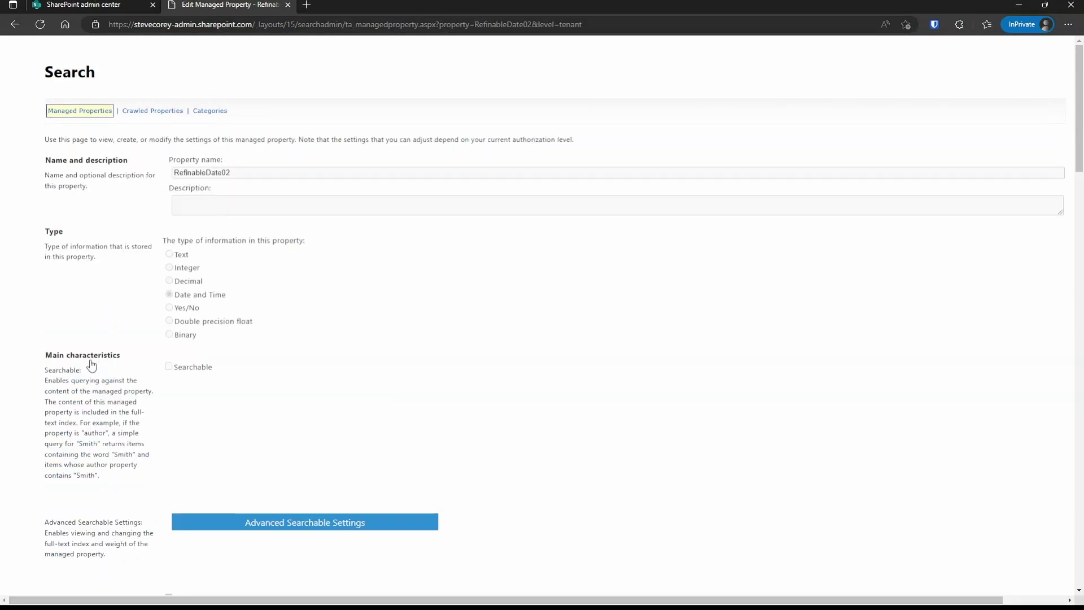
scroll(331, 397, "down", 15)
left_click(243, 355)
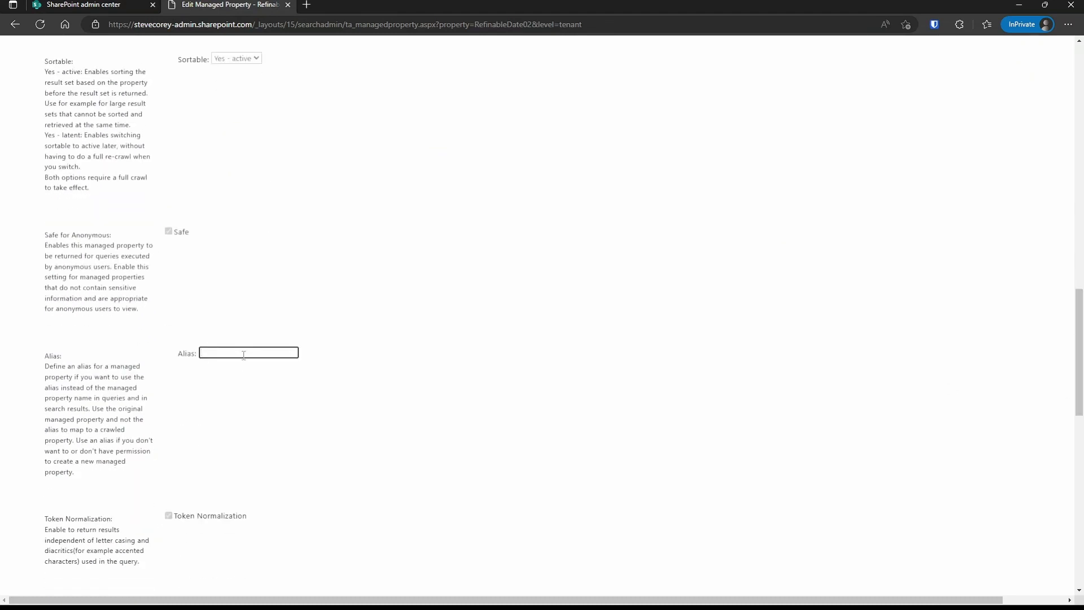
type("DocumentDate")
left_click(418, 384)
Map RefinableDate02 to the ows_Contract_x0020_Date crawled property.
scroll(417, 389, "down", 10)
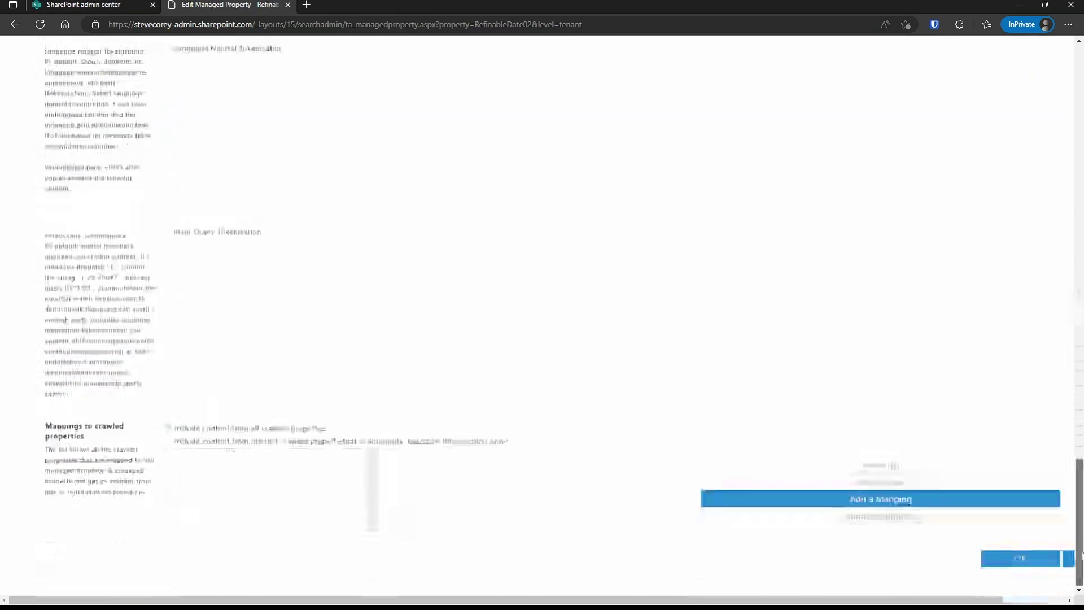
left_click(782, 500)
left_click(448, 162)
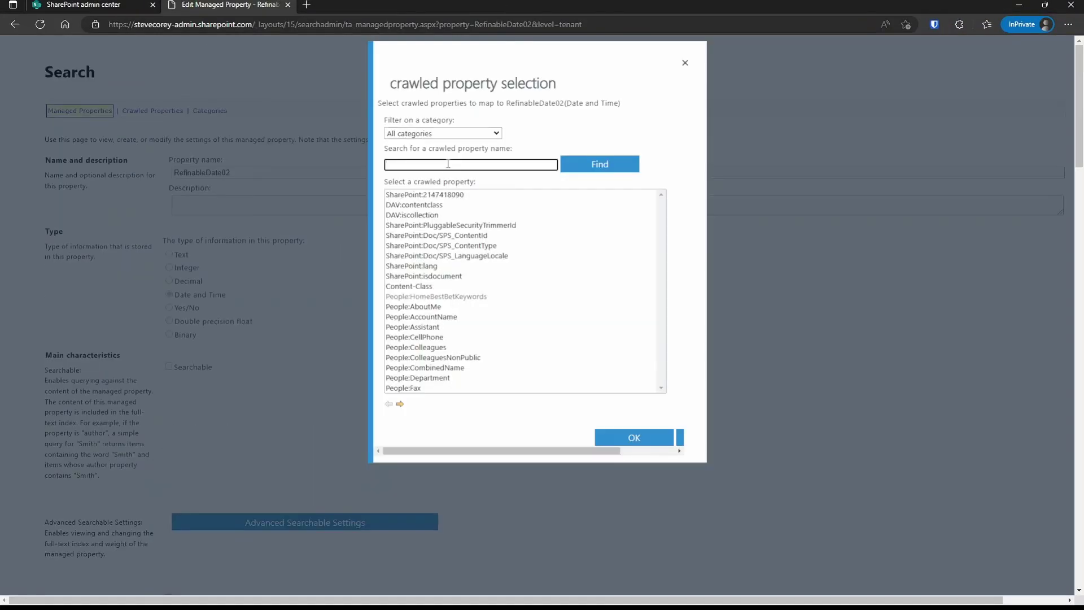
type("DocumentDate")
key("Return")
left_click(533, 186)
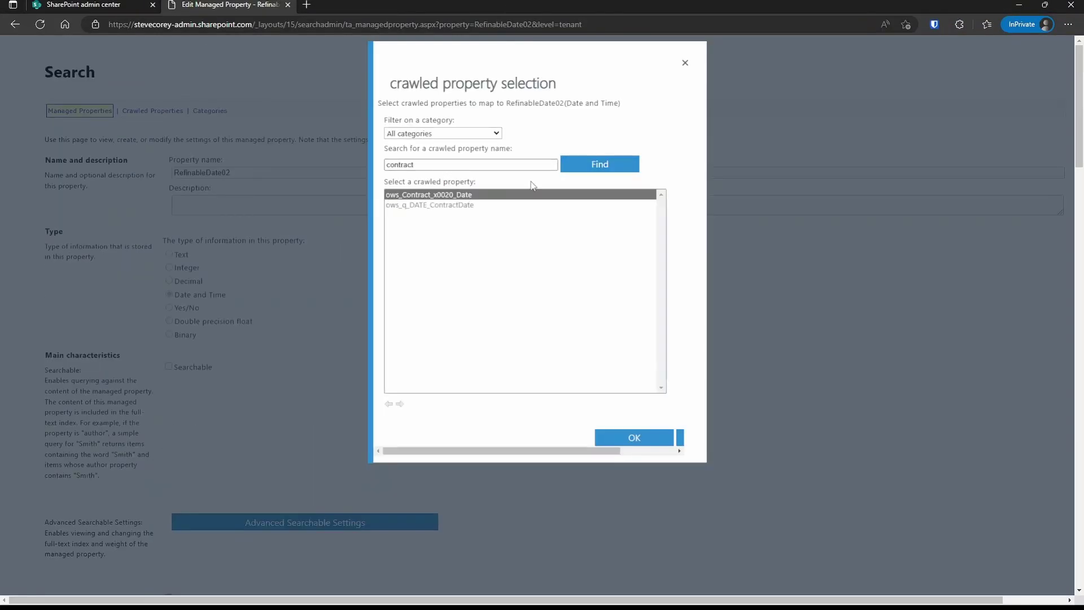
left_click(633, 436)
Add a second RefinableDate02 mapping to ows_Invoice_x0020_Date and save.
left_click(783, 504)
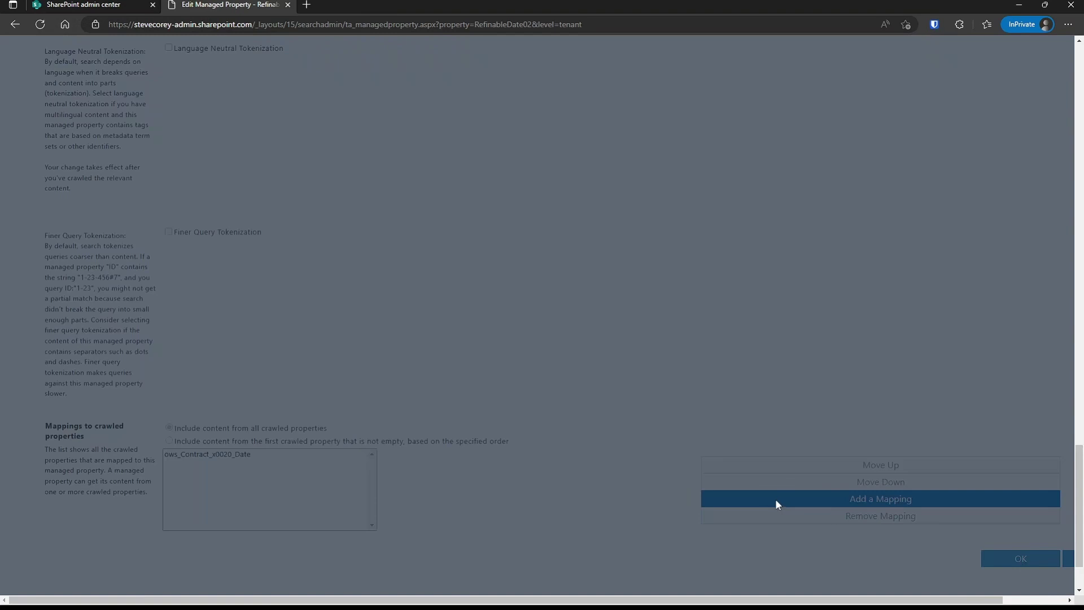
left_click(497, 164)
type("invoice")
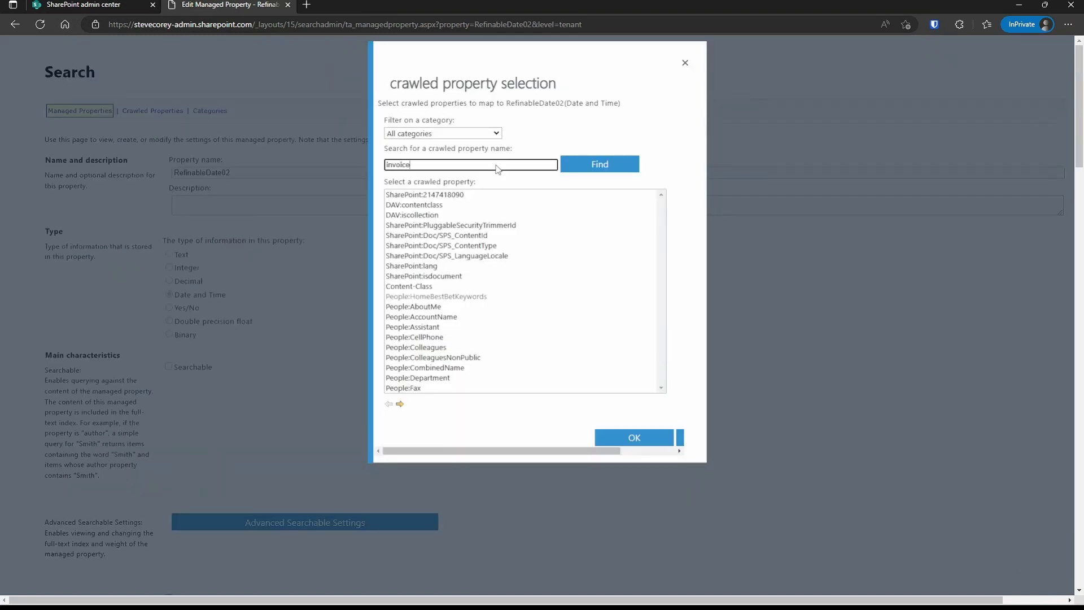
left_click(600, 164)
left_click(533, 195)
left_click(633, 438)
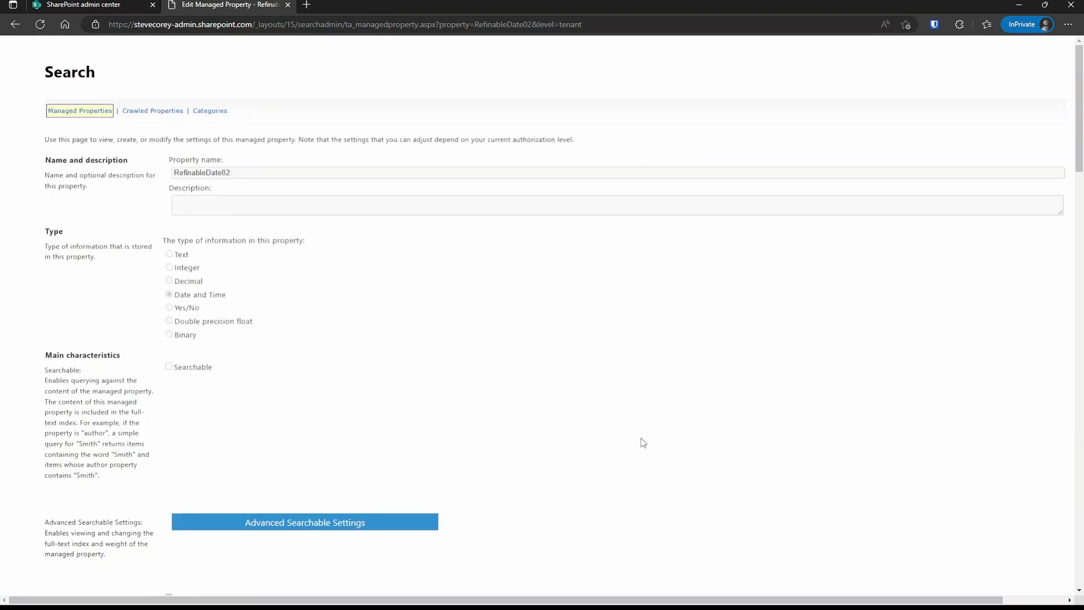
left_click(1071, 299)
scroll(1071, 299, "down", 15)
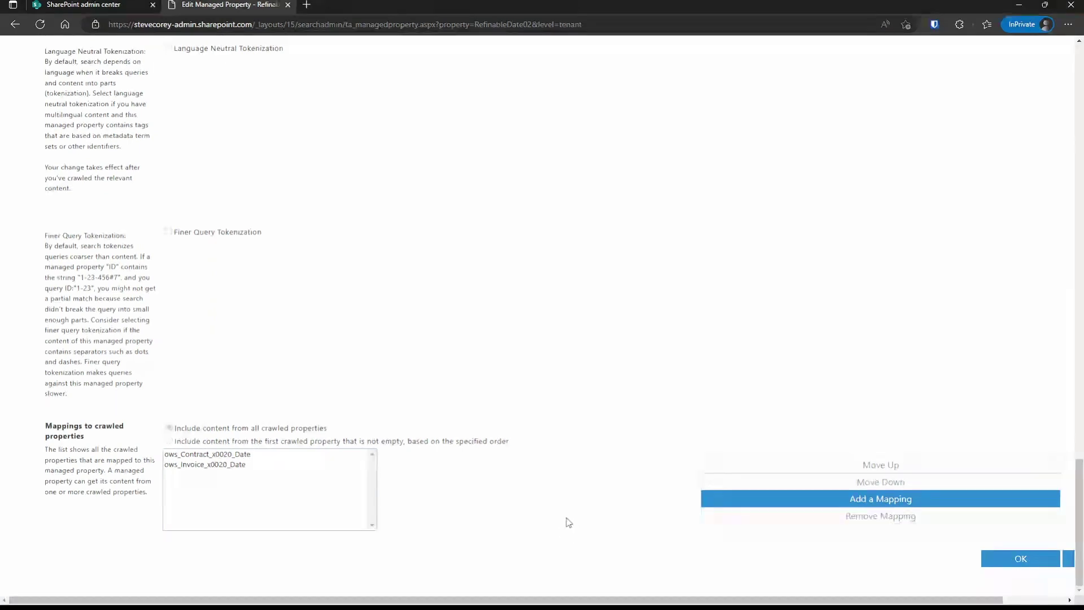
left_click(1000, 561)
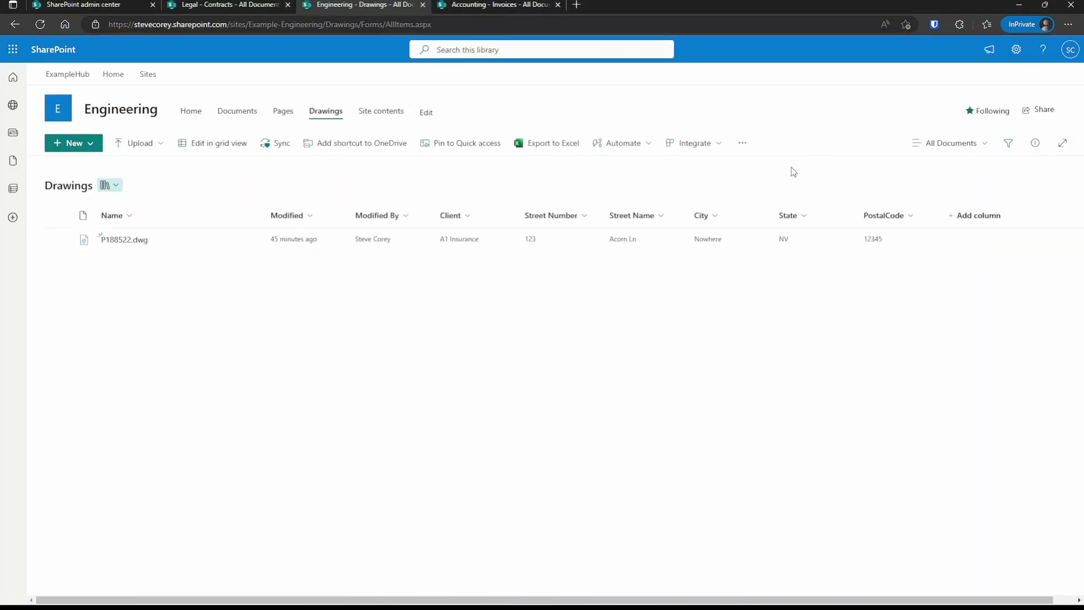
Title the drawing P188522.dwg 'Floor Plan'.
left_click(813, 238)
left_click(1035, 143)
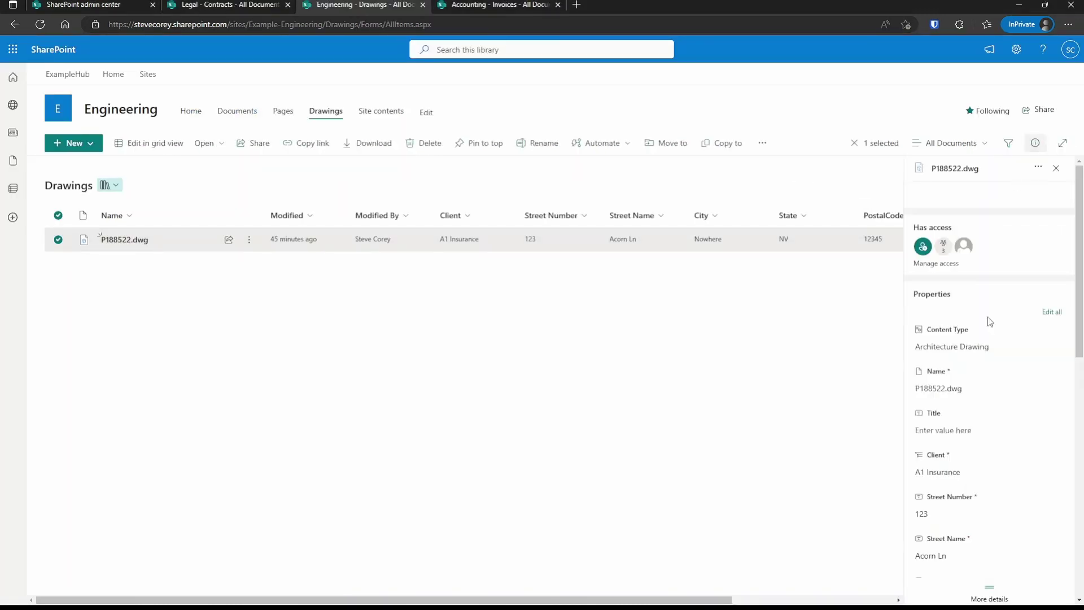
left_click(967, 428)
type("Floor Plan")
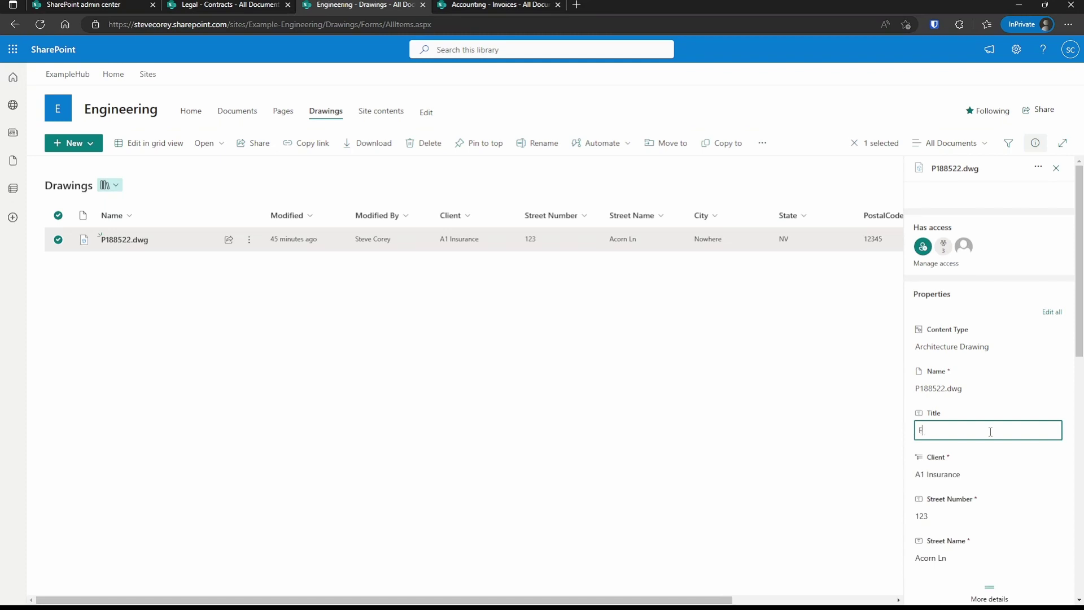
key("Return")
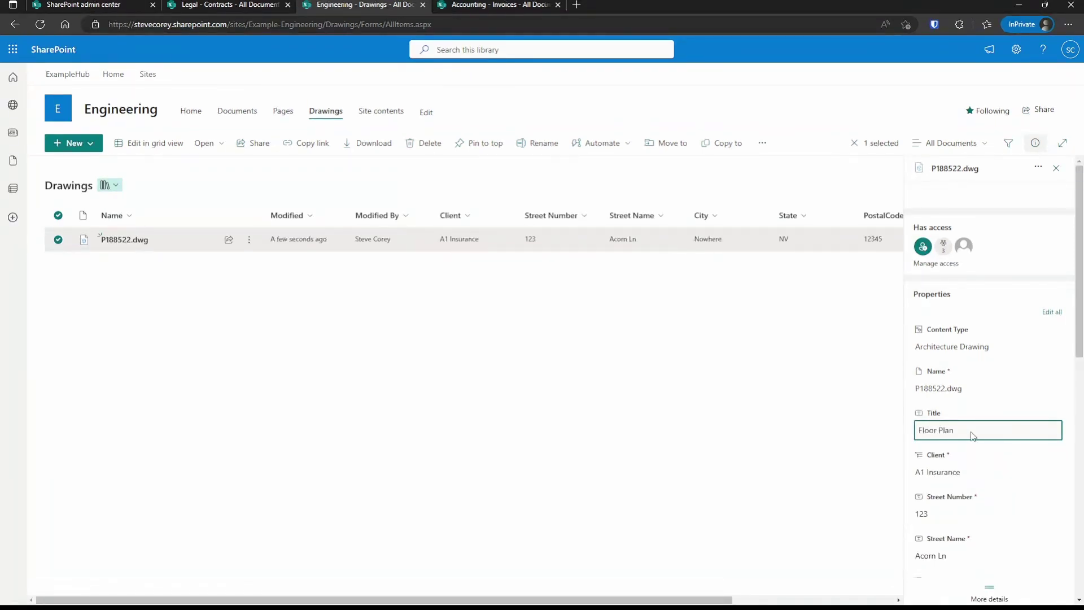
In Legal Contracts, title C236833.docx 'Contract #236833' and C25623.docx 'Contract #25623'.
left_click(243, 5)
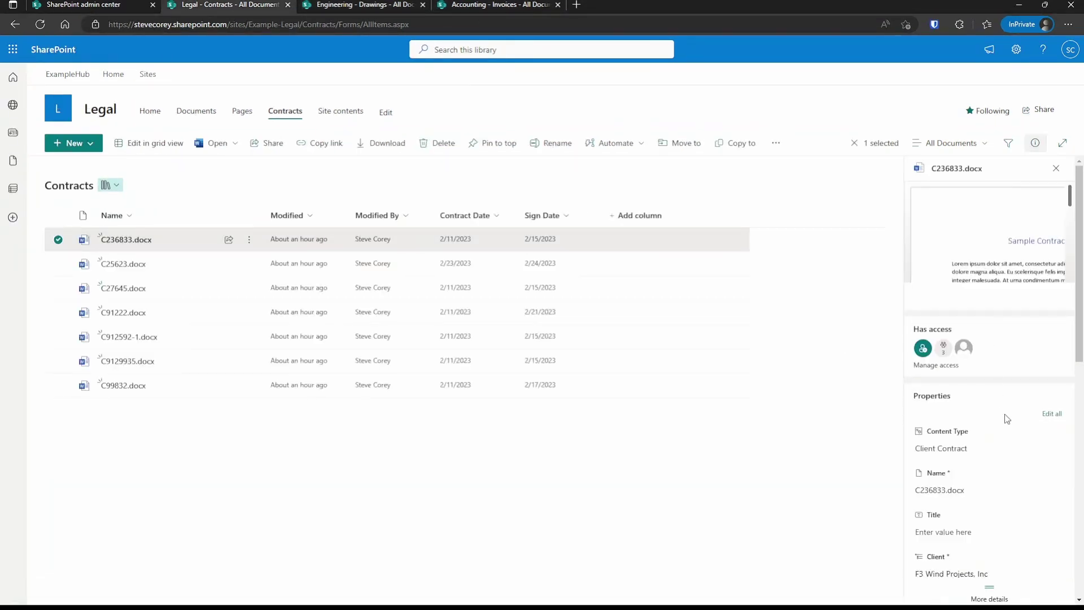
left_click(968, 540)
type("Contract")
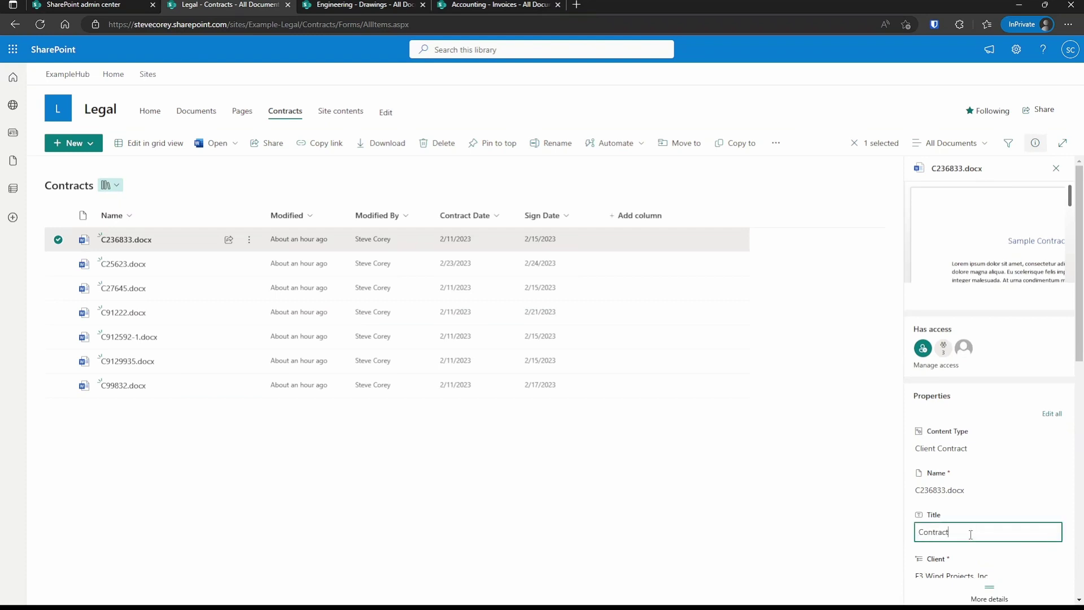
type(" #236833")
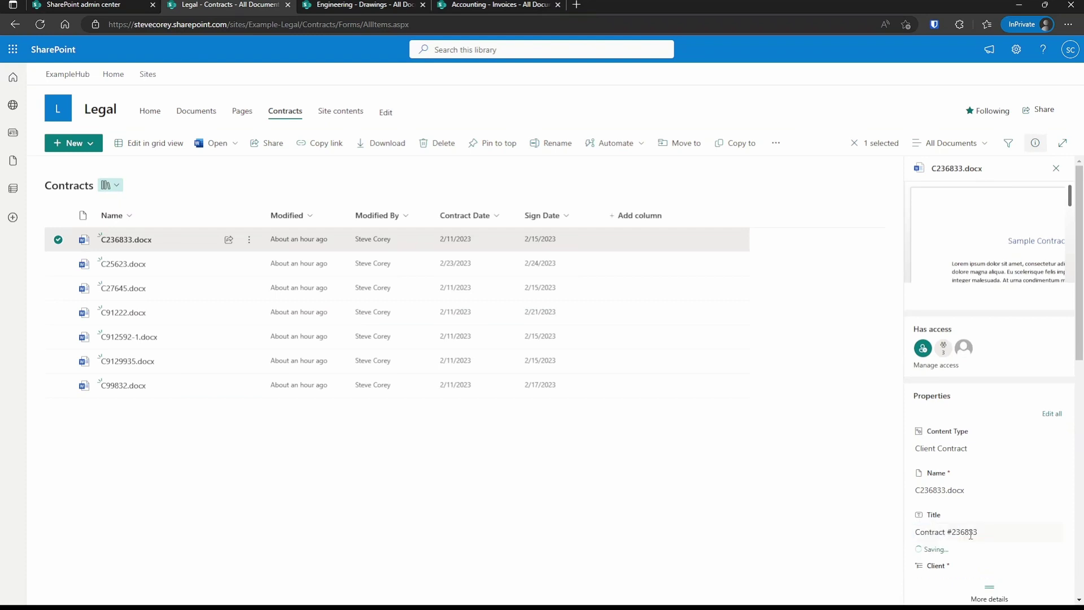
key("Return")
left_click(672, 269)
left_click(989, 535)
type("Contr")
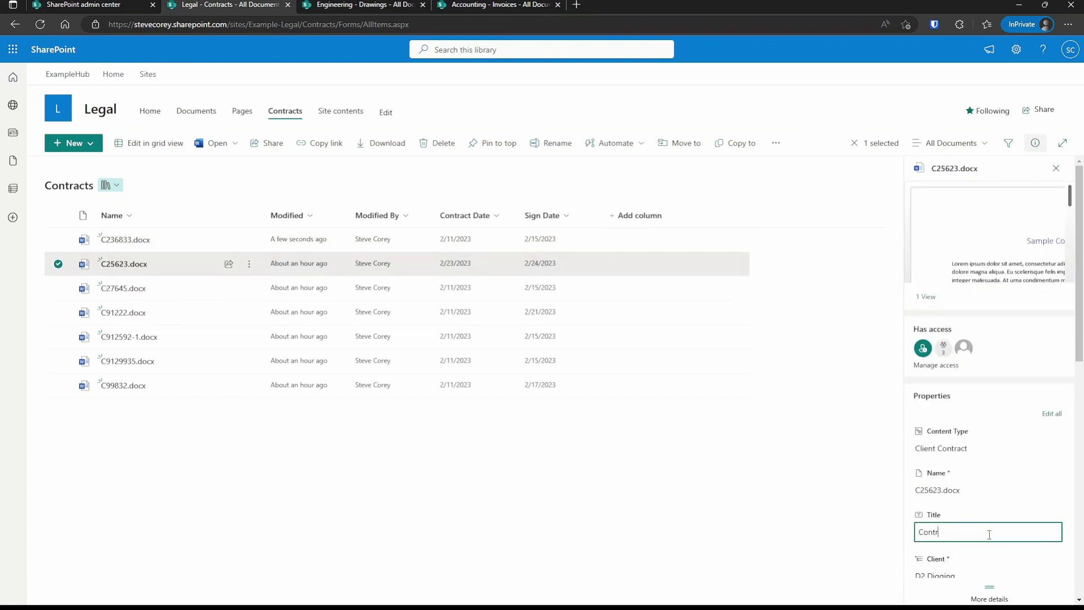
type("act #25623")
key("Return")
Title C27645.docx 'Contract 27645' and C91222.docx 'Contract 91222'.
left_click(678, 289)
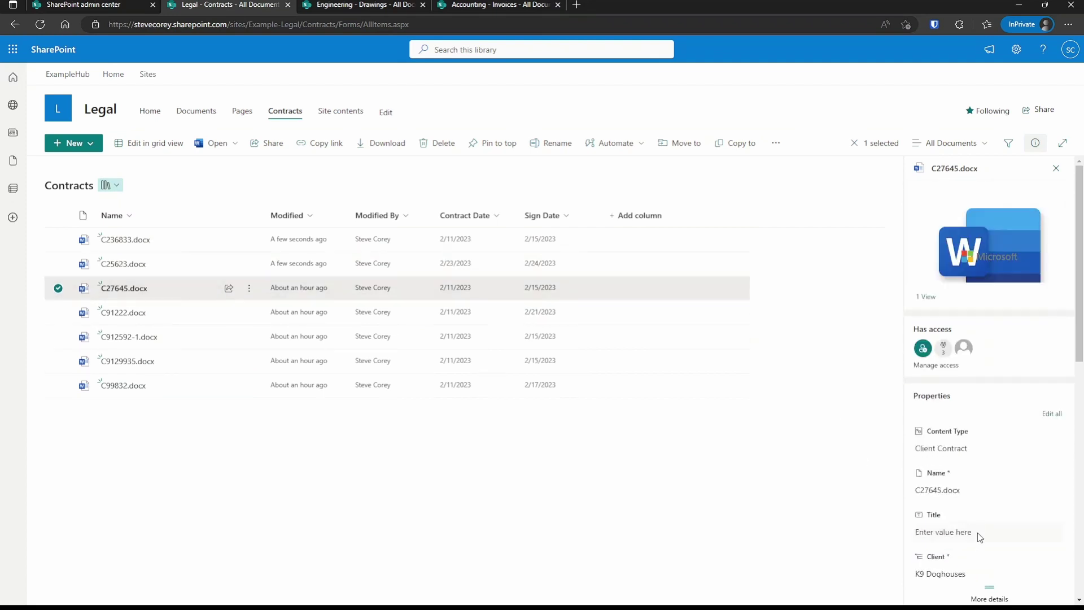
left_click(977, 533)
type("Contract 27645")
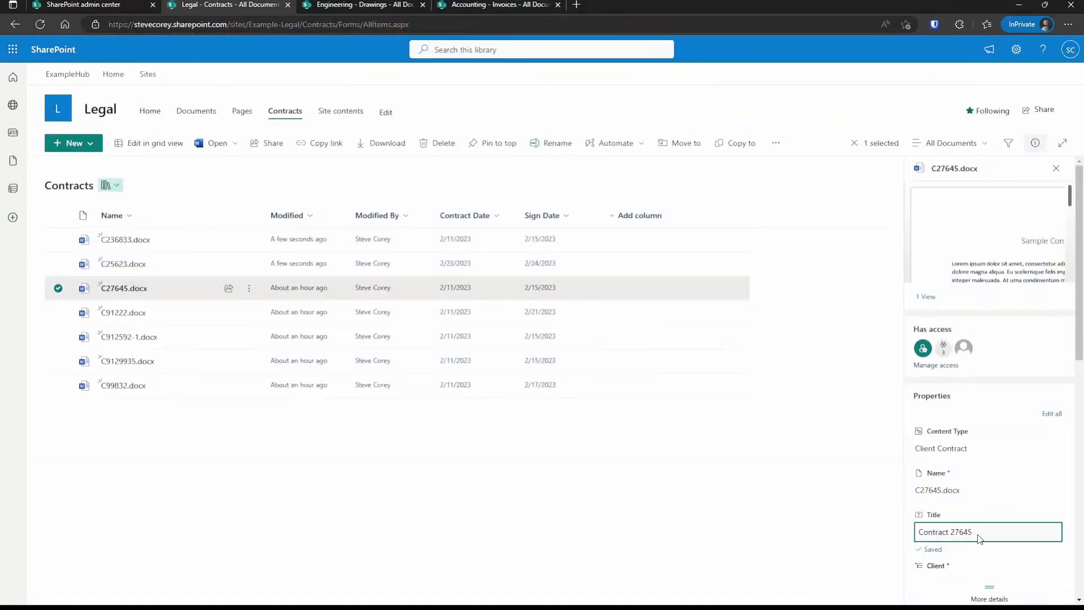
key("Return")
left_click(678, 312)
left_click(977, 533)
type("Contract 912")
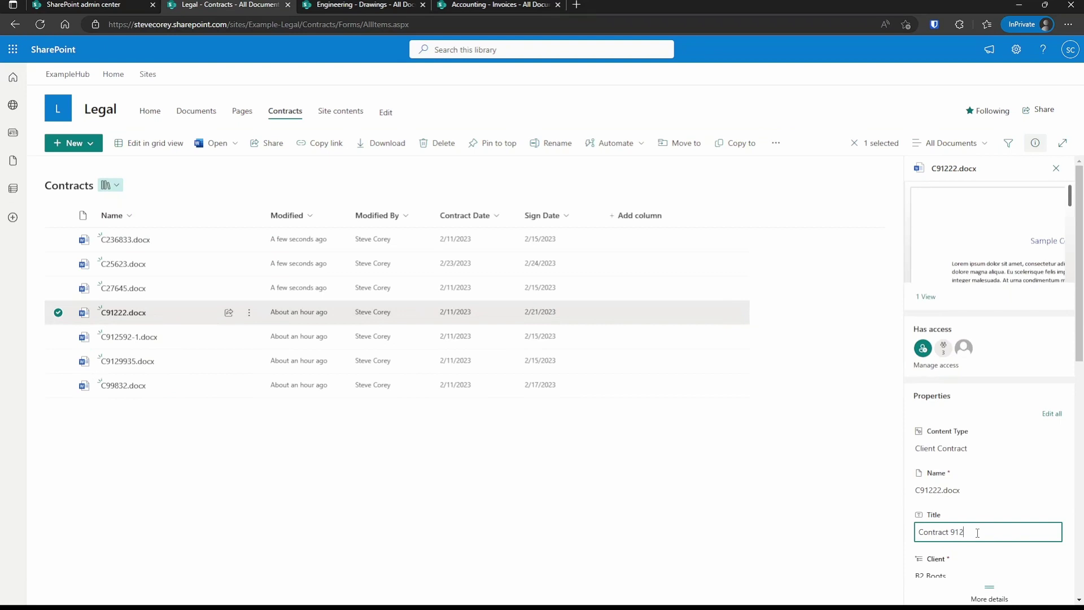
type("22")
key("Return")
Title the remaining contracts 'Contract 912592', 'Contract 9129935' and 'Contract 99832'.
left_click(677, 337)
left_click(976, 533)
type("Contract")
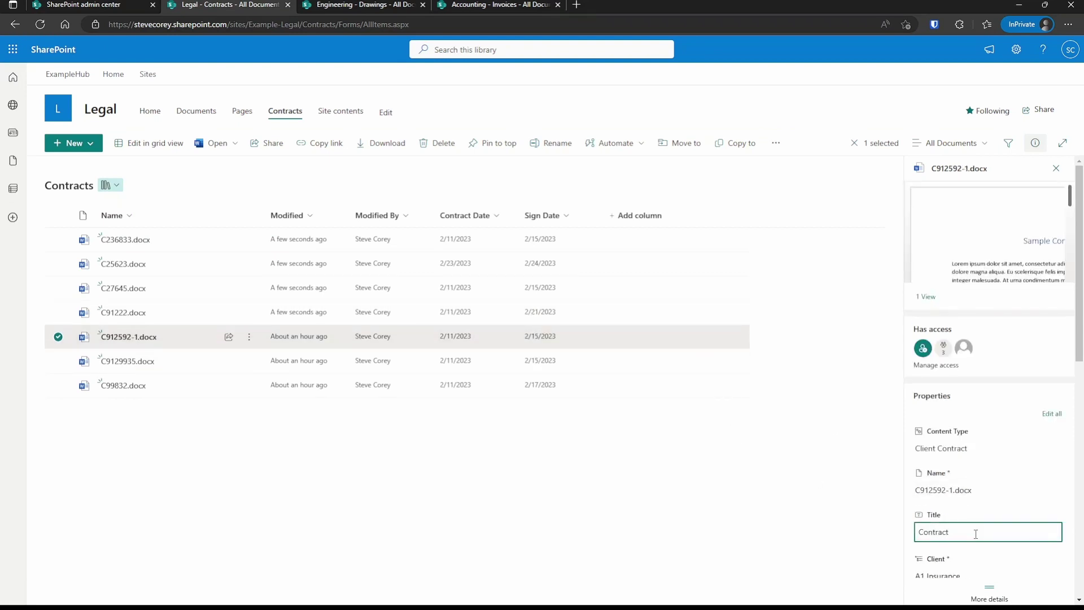
type(" 912592-")
key("Return")
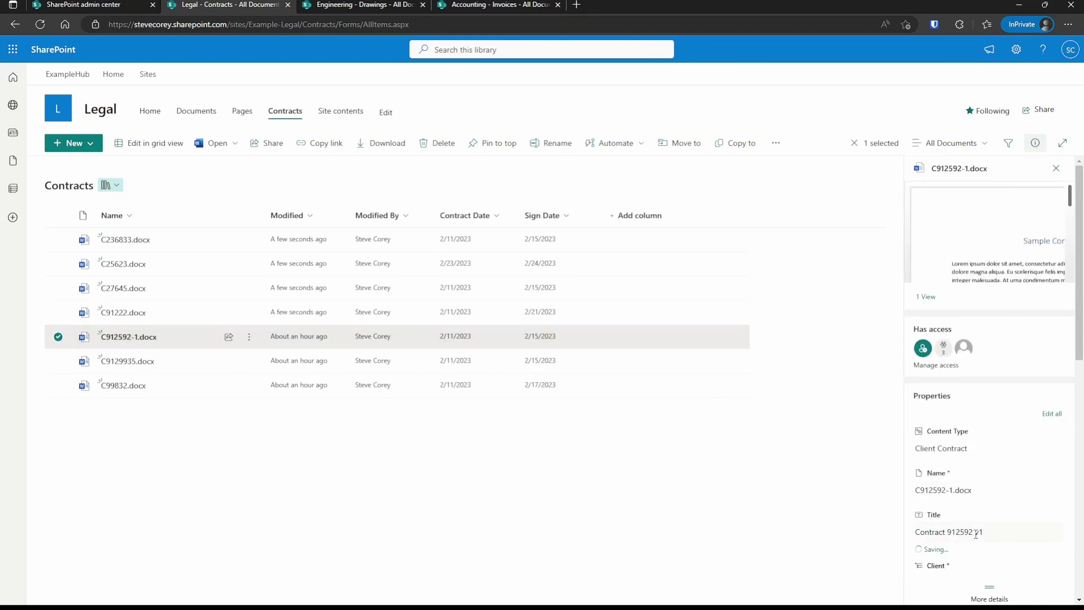
left_click(689, 361)
left_click(978, 531)
type("Contract")
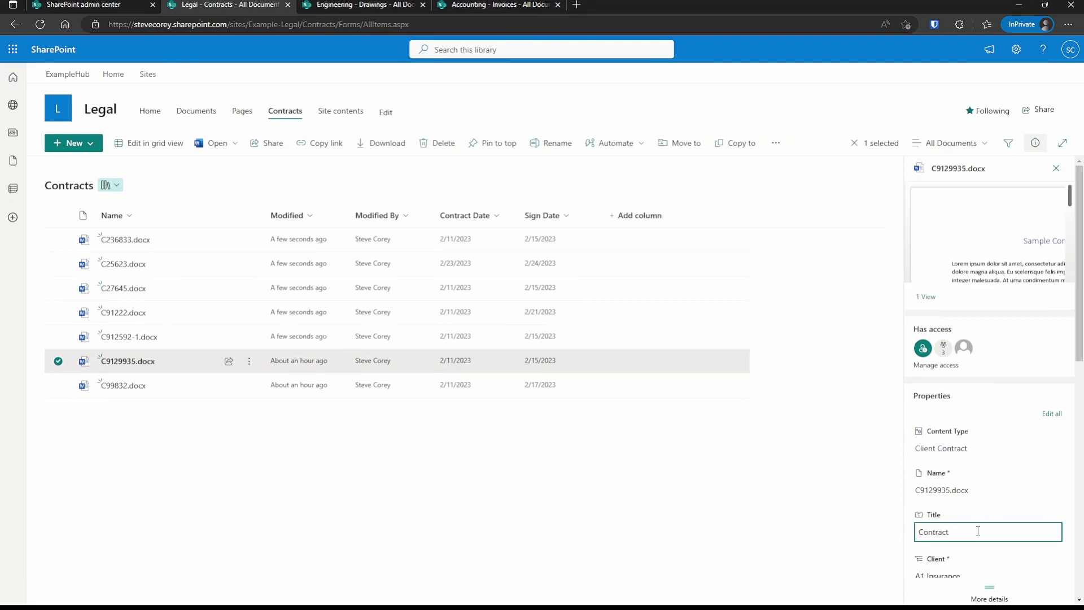
type(" 9129935")
key("Return")
left_click(678, 385)
left_click(983, 534)
type("Contr")
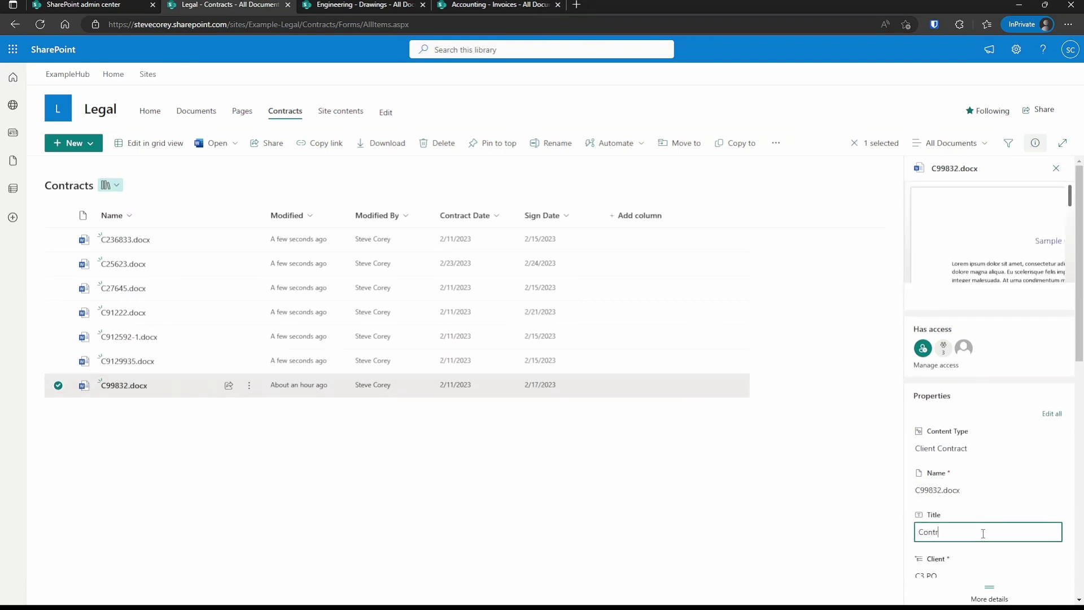
type("act 99832")
key("Return")
In Accounting Invoices, title INV2220.xlsx 'Invoice 2220' and INV2221.xlsx 'Invoice 2221'.
left_click(485, 5)
left_click(684, 240)
left_click(1035, 142)
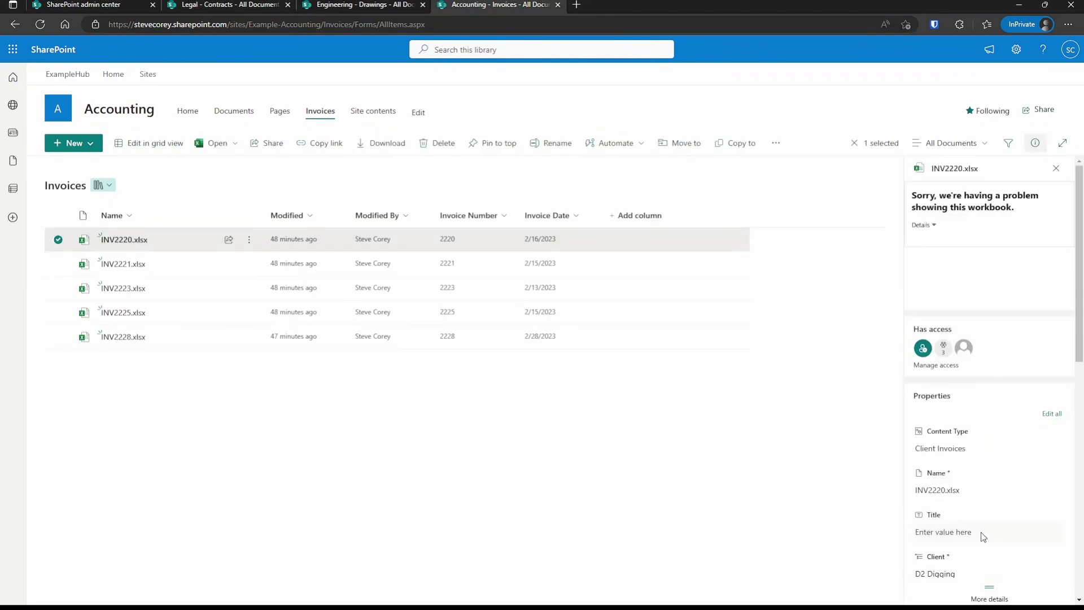
left_click(986, 532)
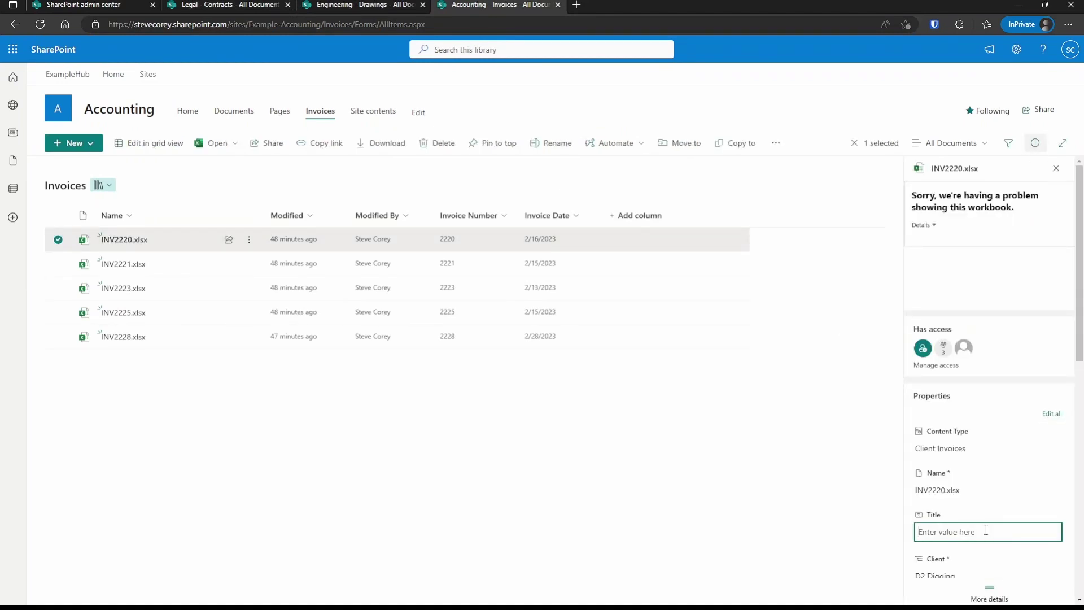
type("Invoice 2220")
left_click(726, 266)
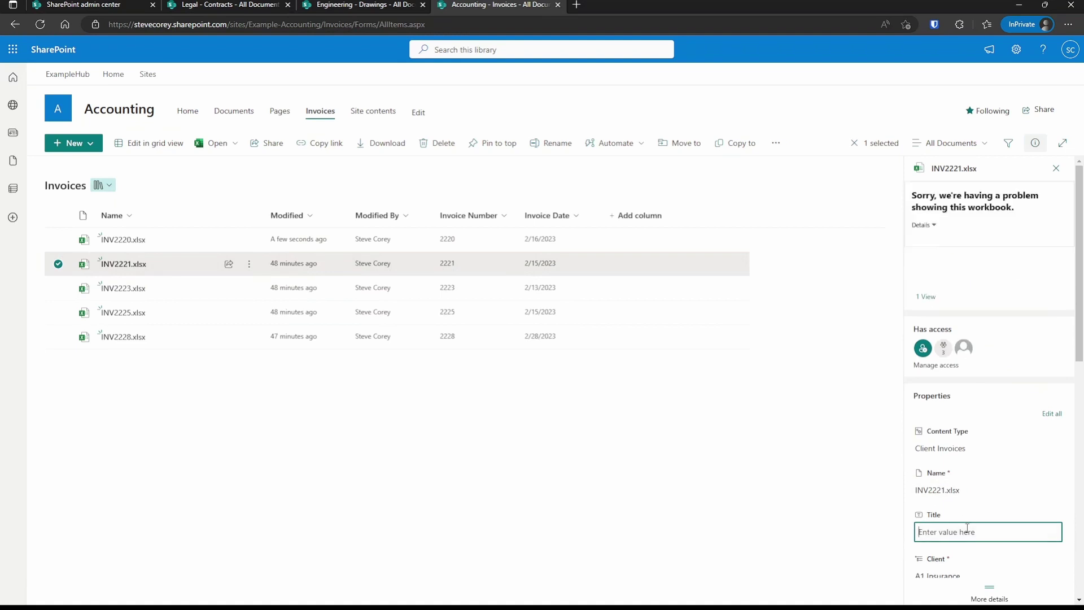
left_click(967, 528)
type("Invoice 2221")
Title INV2223, INV2225 and INV2228 as 'Invoice 2223', 'Invoice 2225', 'Invoice 2228', then view library activity.
left_click(726, 288)
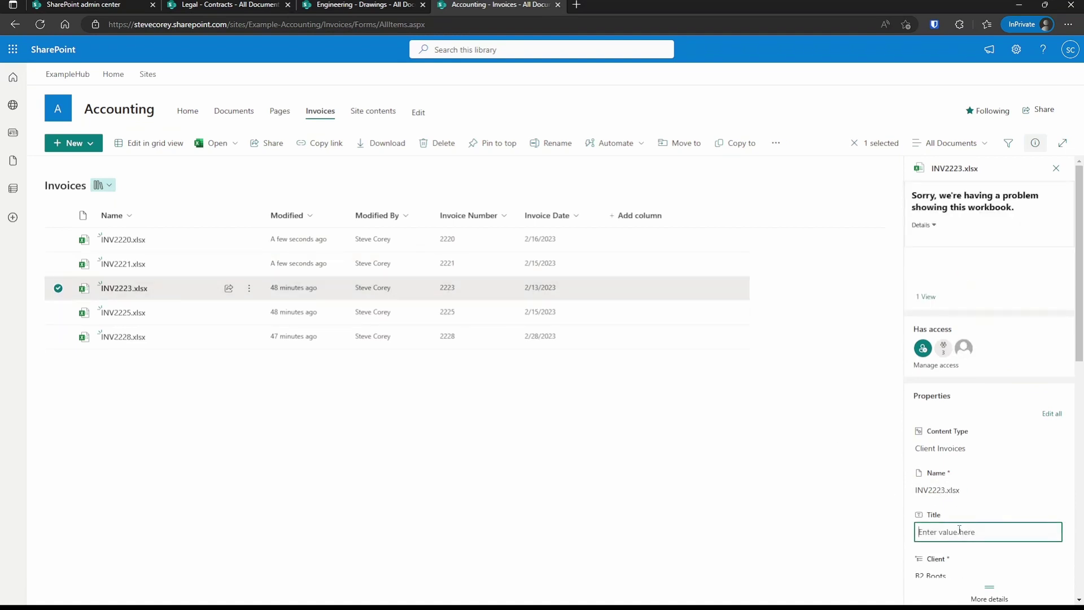
left_click(967, 531)
type("Invoice 2223")
key("Return")
left_click(726, 312)
left_click(966, 531)
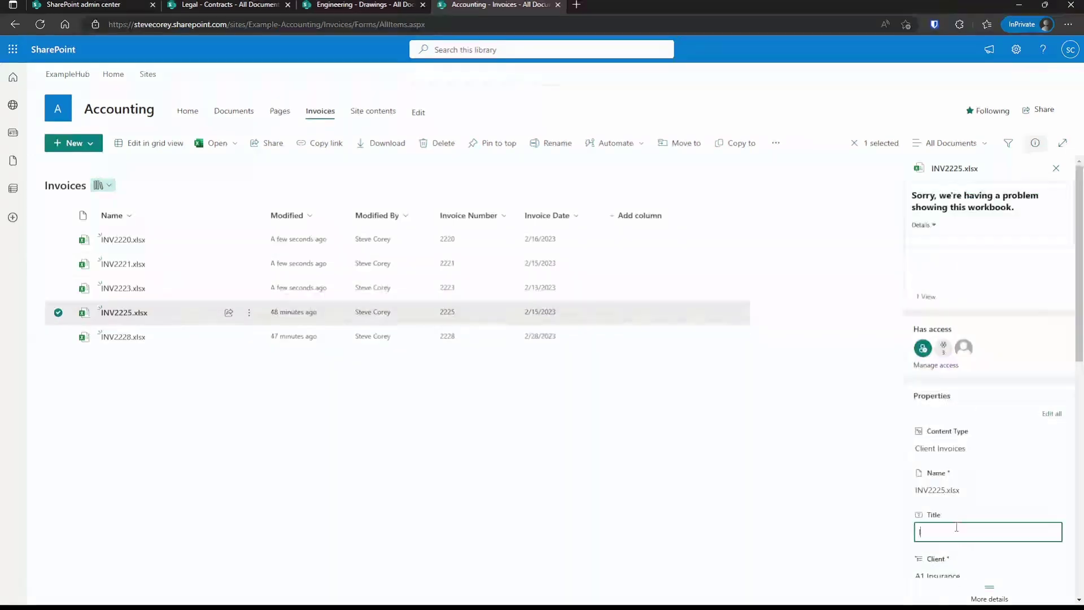
type("Invoice 2225")
key("Return")
left_click(734, 337)
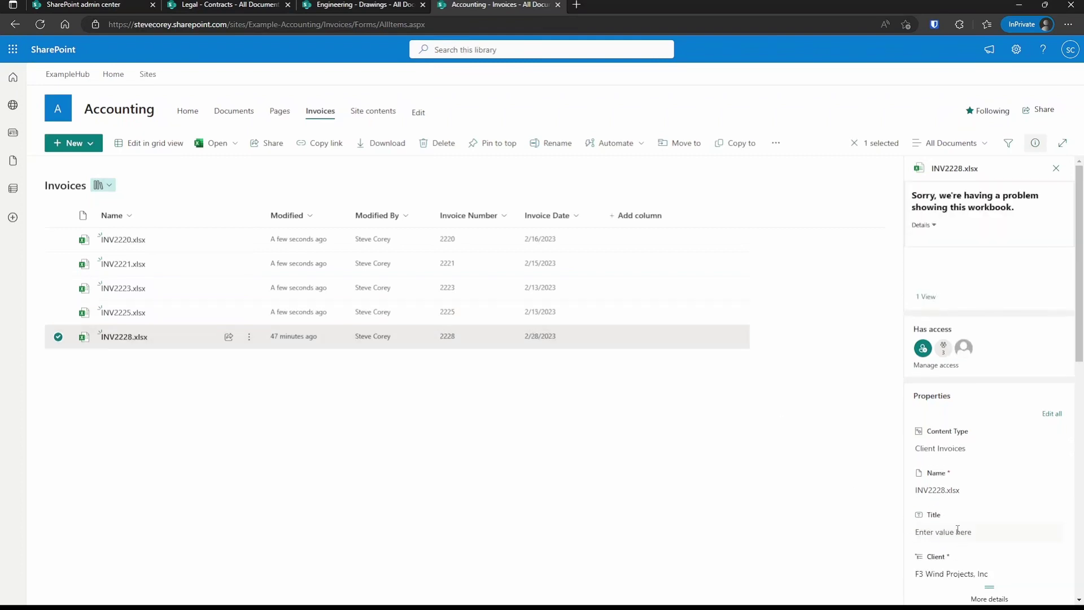
left_click(963, 531)
type("Invoice 2228")
key("Return")
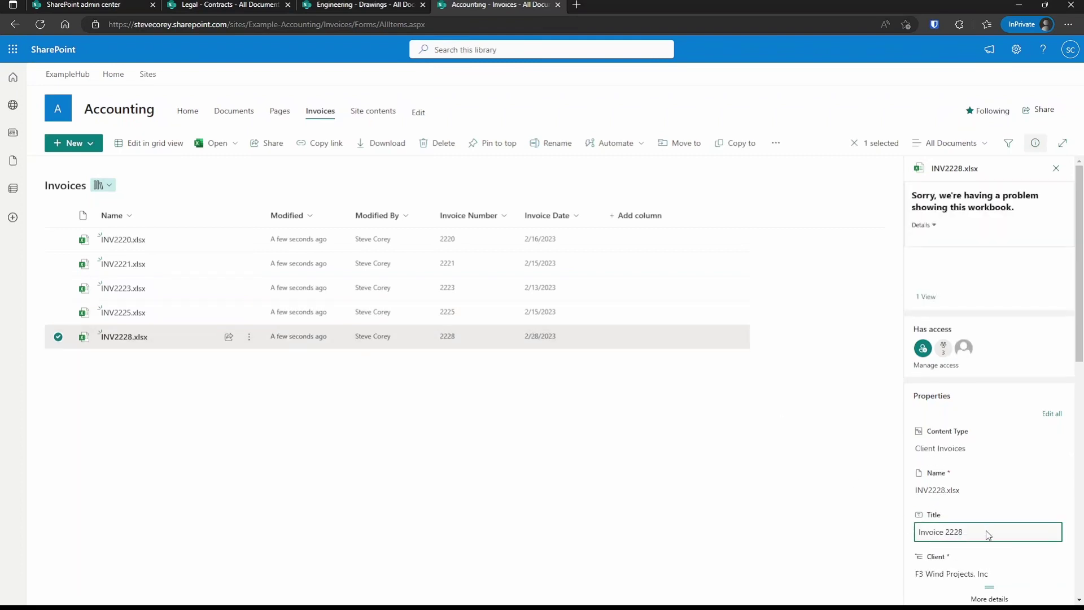
left_click(764, 462)
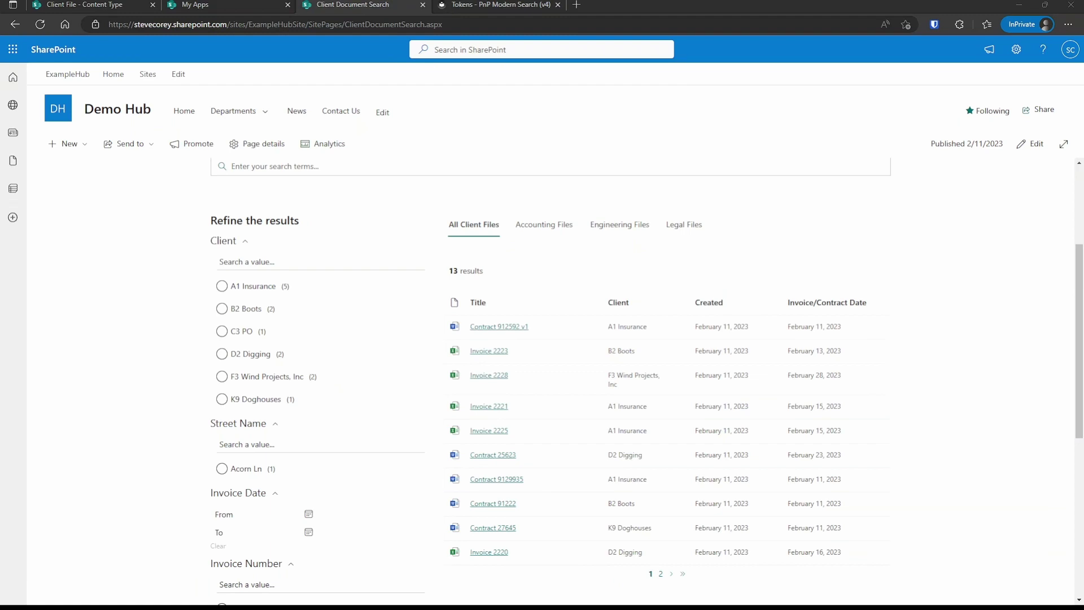
scroll(551, 373, "up", 3)
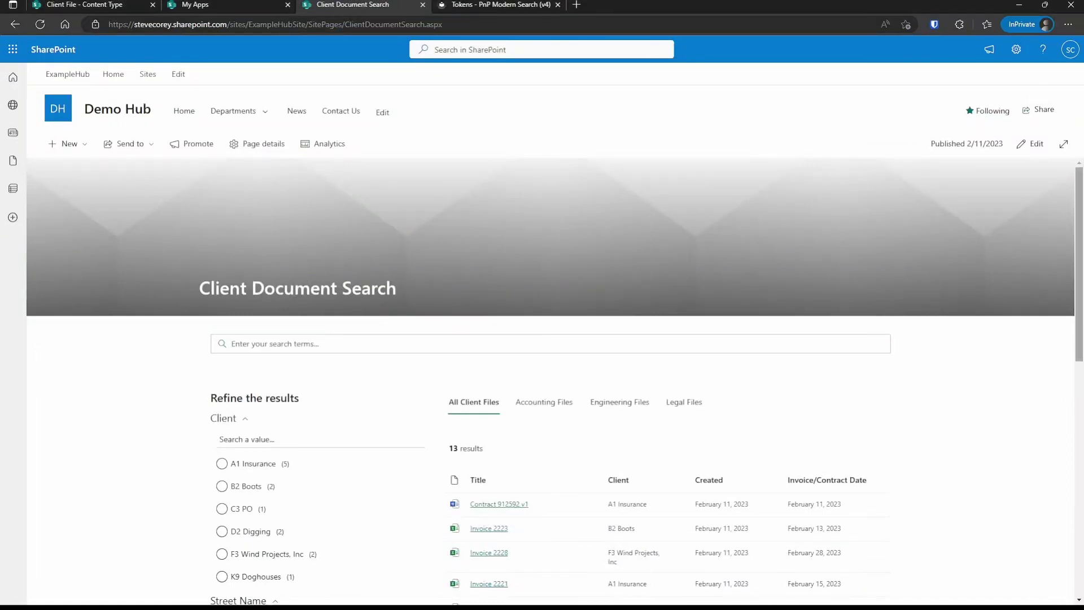
scroll(555, 381, "down", 2)
scroll(555, 382, "down", 2)
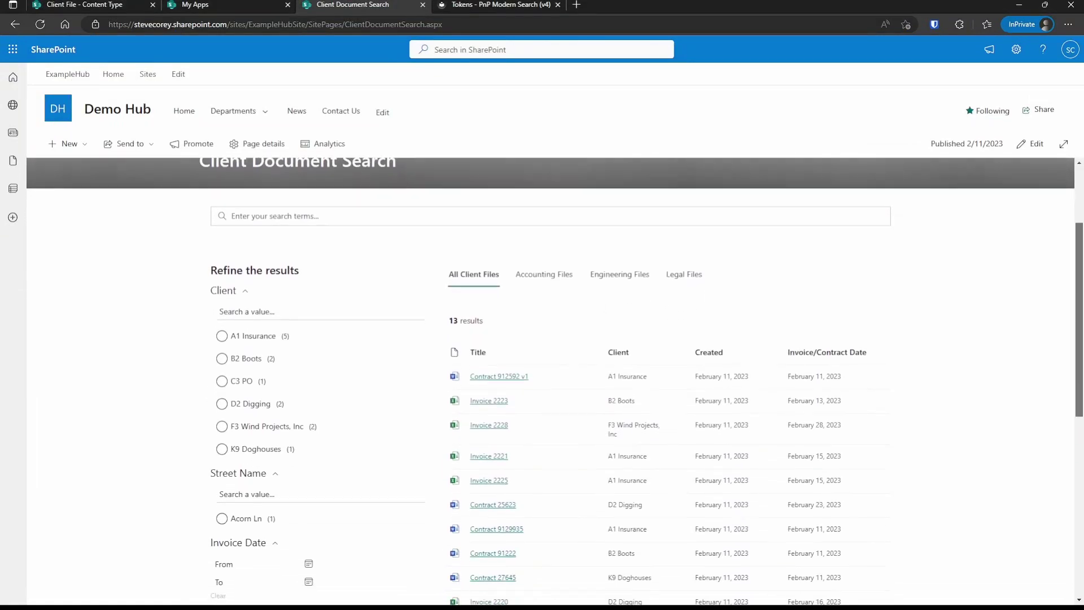
scroll(555, 381, "down", 2)
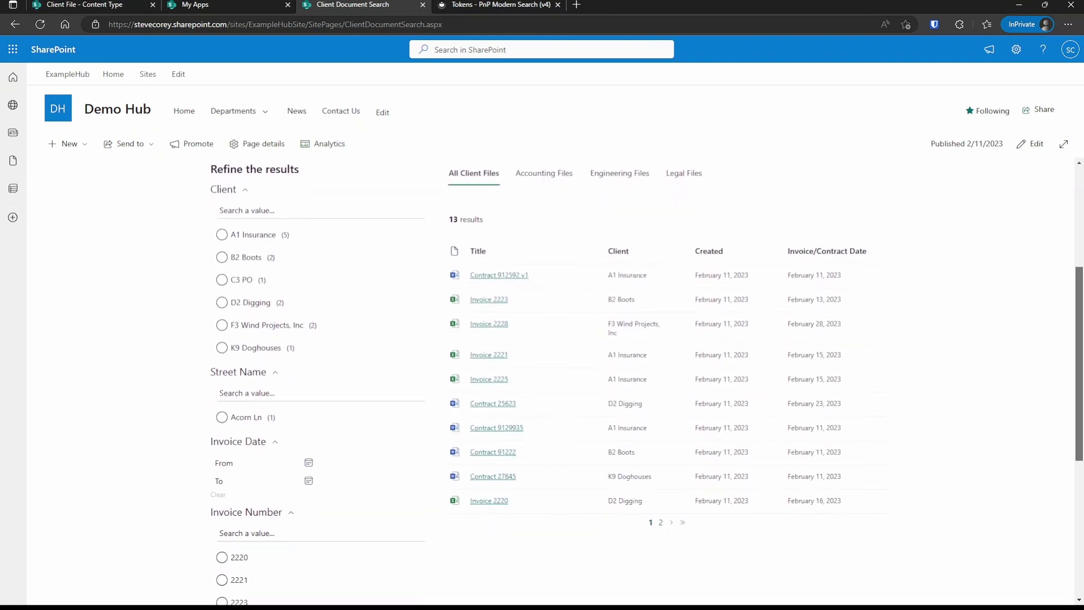
scroll(1081, 496, "down", 2)
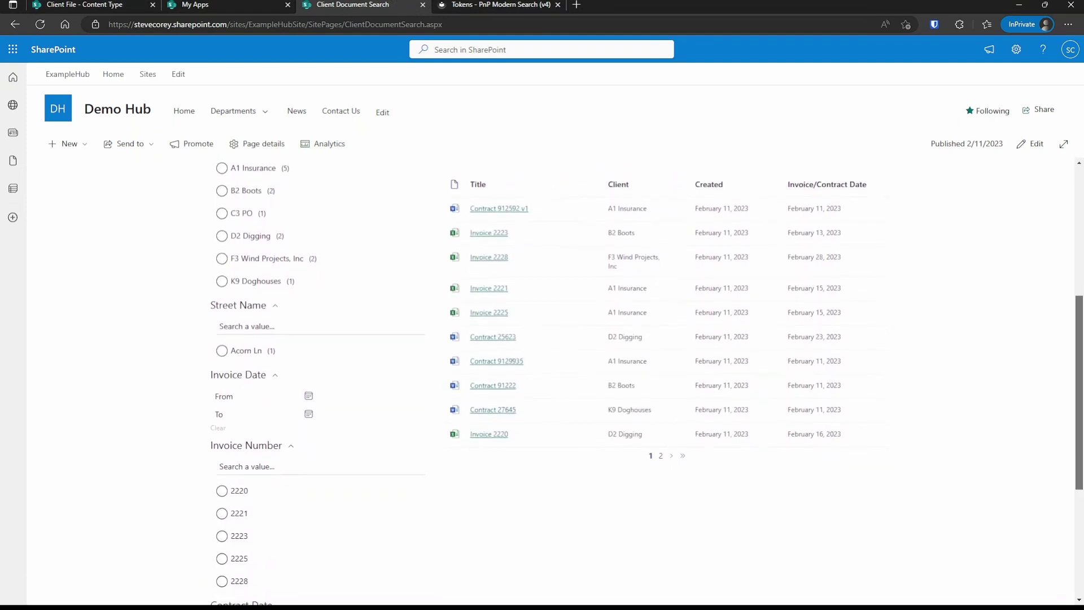
left_click_drag(1081, 496, 1075, 542)
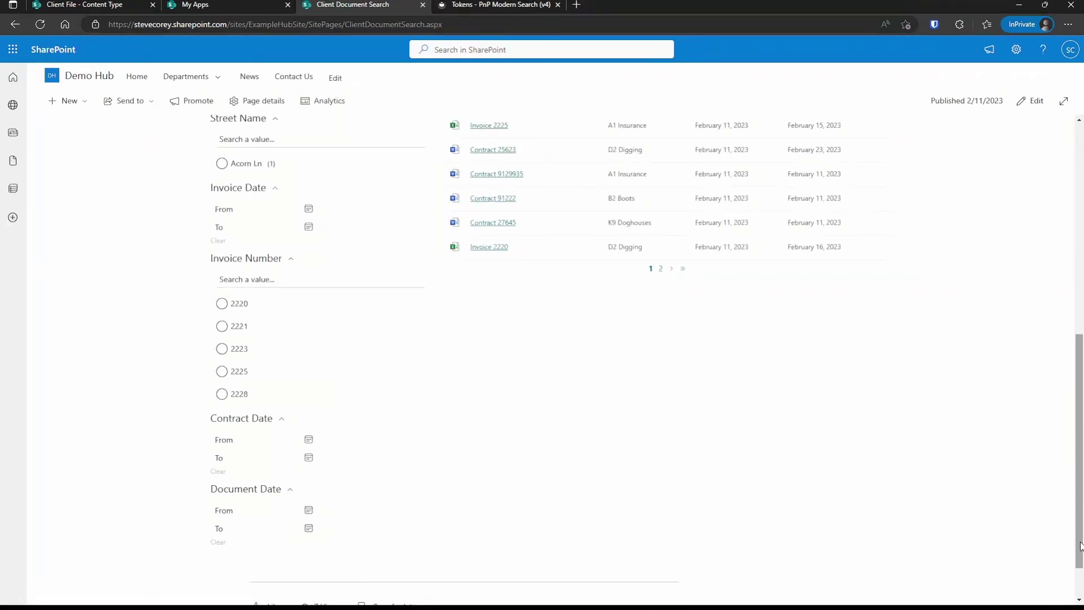
left_click_drag(1081, 547, 1074, 402)
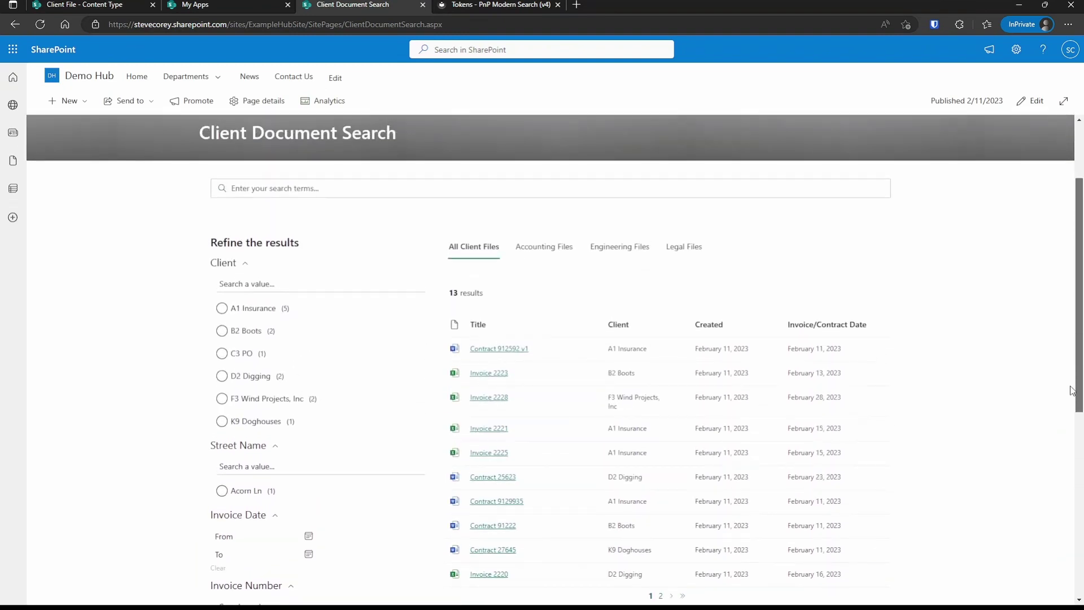
left_click(222, 308)
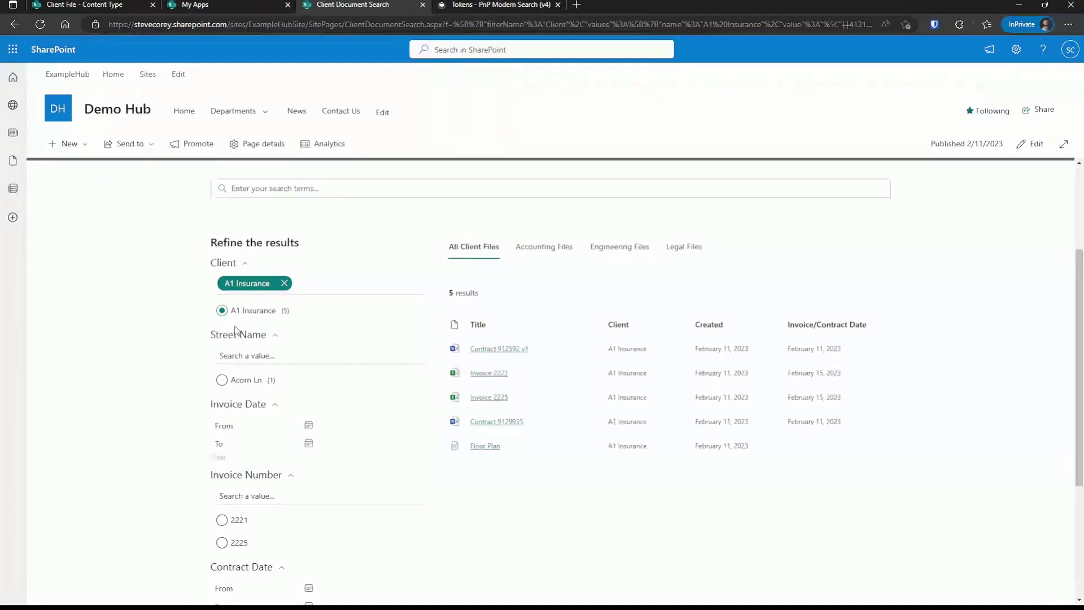
left_click(553, 255)
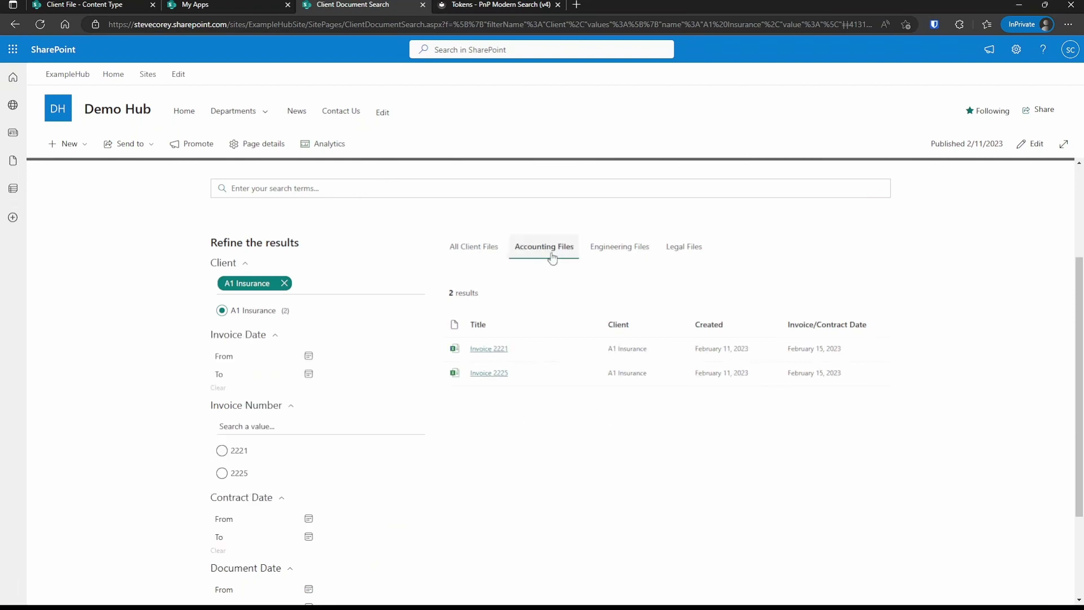
left_click(610, 257)
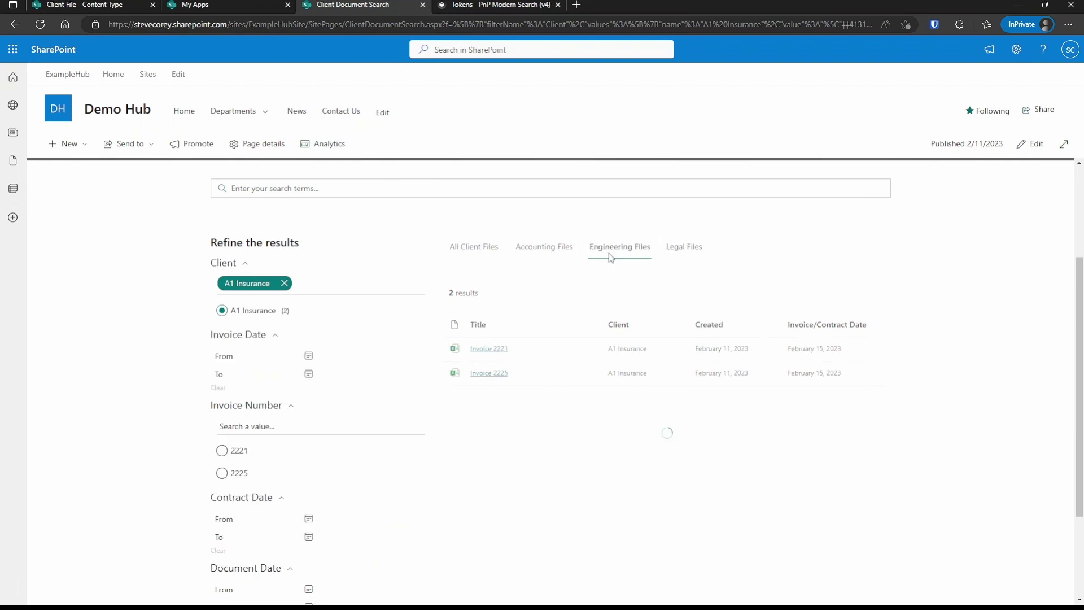
left_click(692, 255)
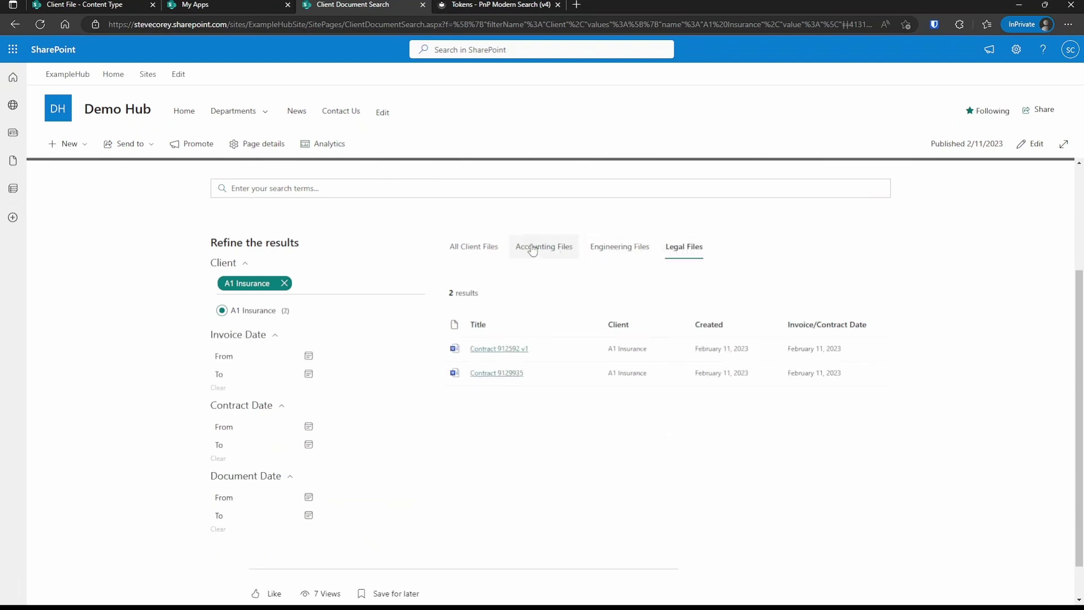
left_click(468, 249)
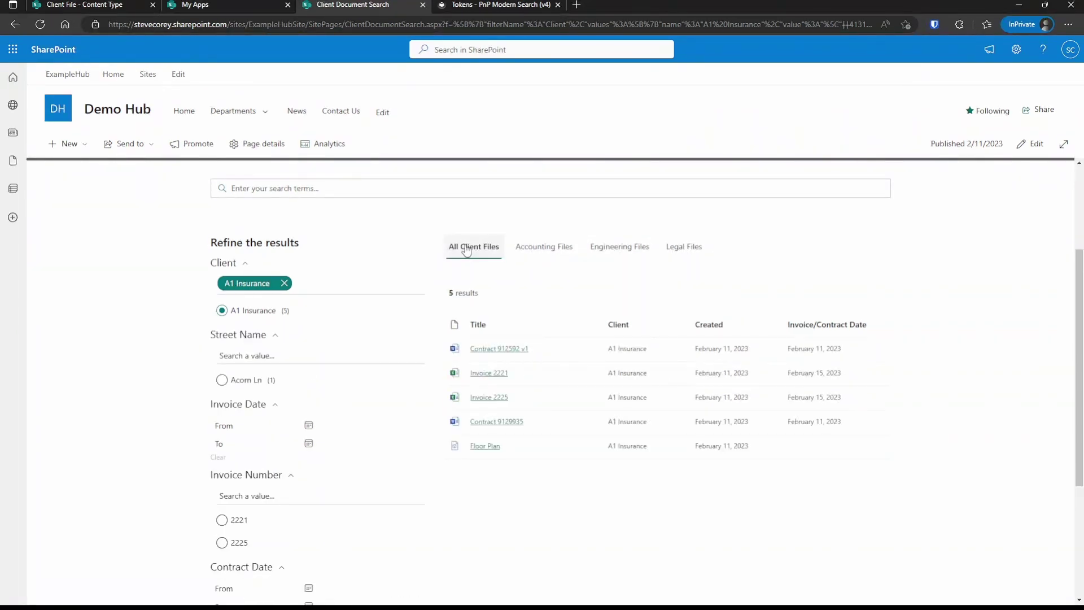
left_click(285, 284)
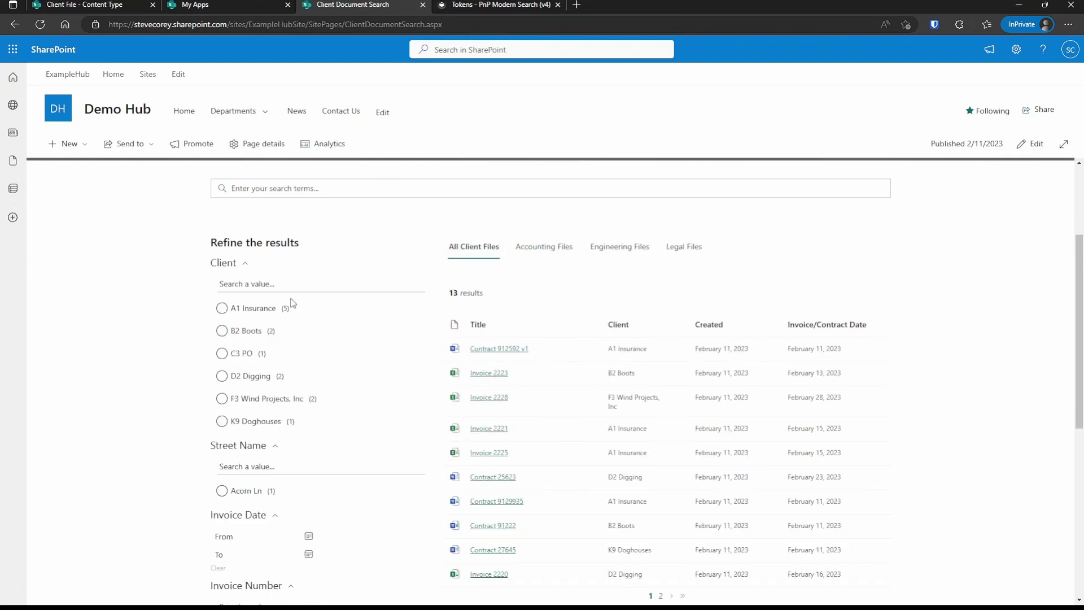
scroll(291, 305, "down", 6)
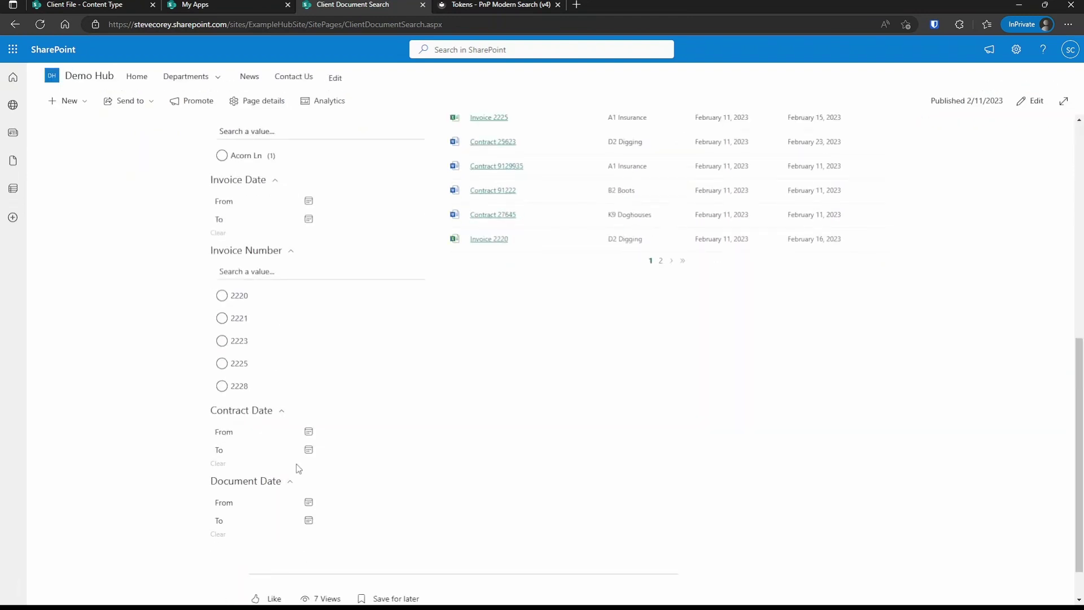